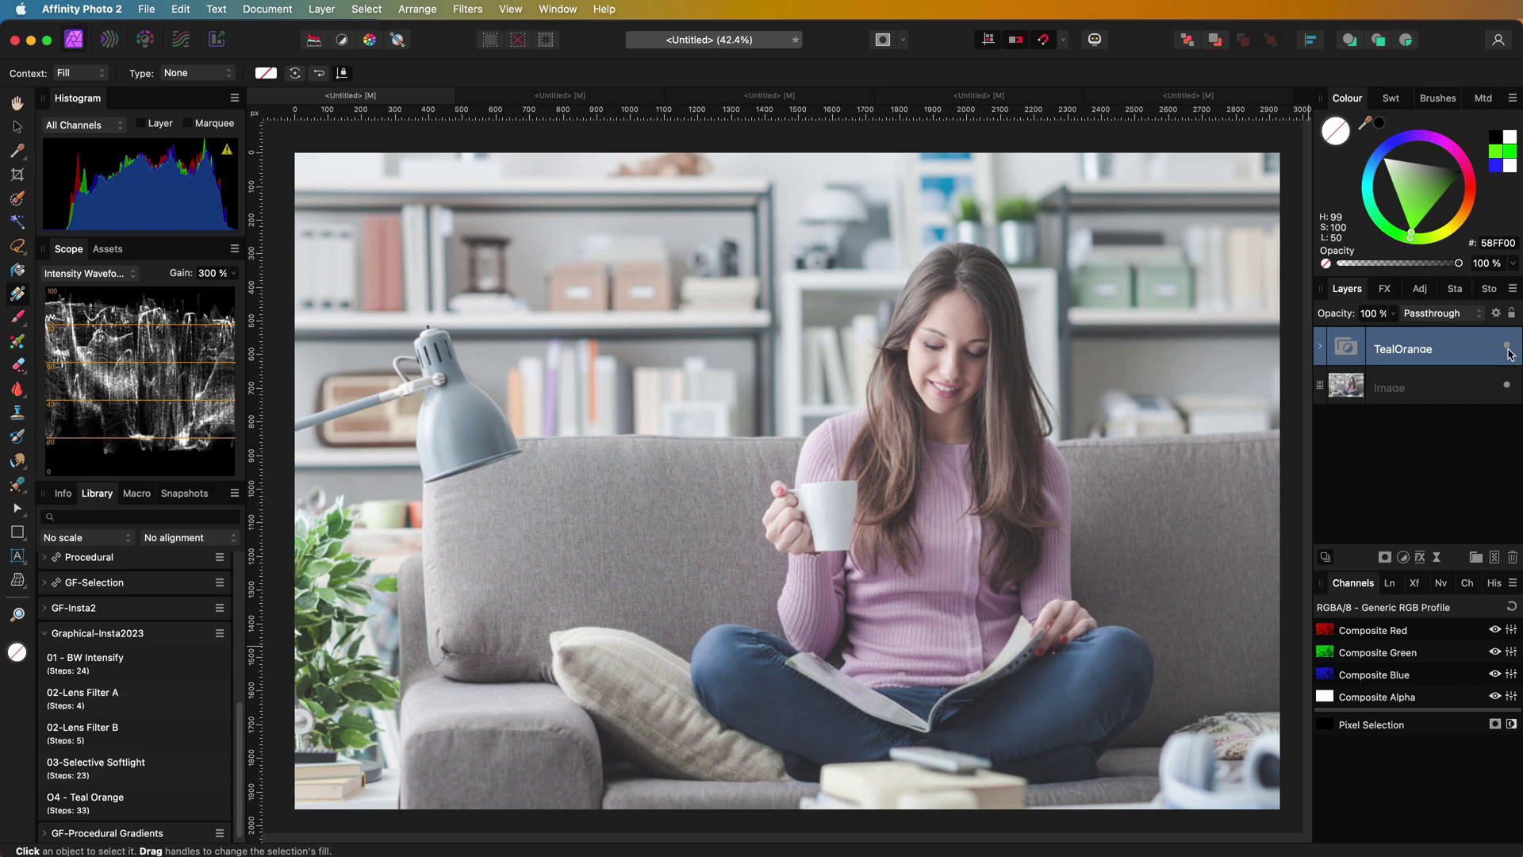
- Toggle the TealOrange group's visibility to compare the photo with and without the effect, leaving the group visible
{"action": "left_click", "coordinate": [1508, 351]}
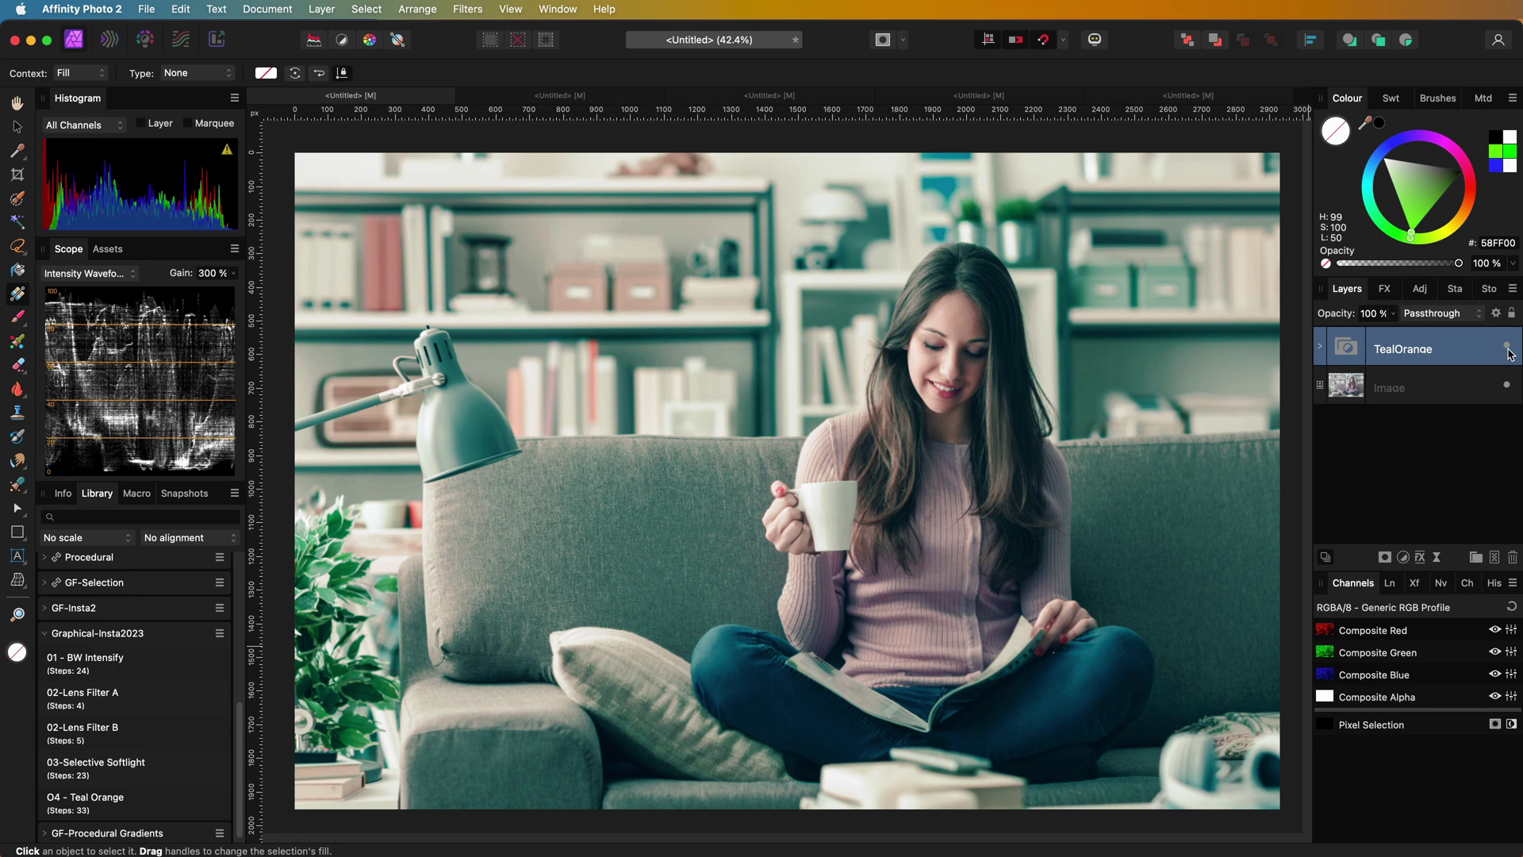
{"action": "left_click", "coordinate": [1508, 350]}
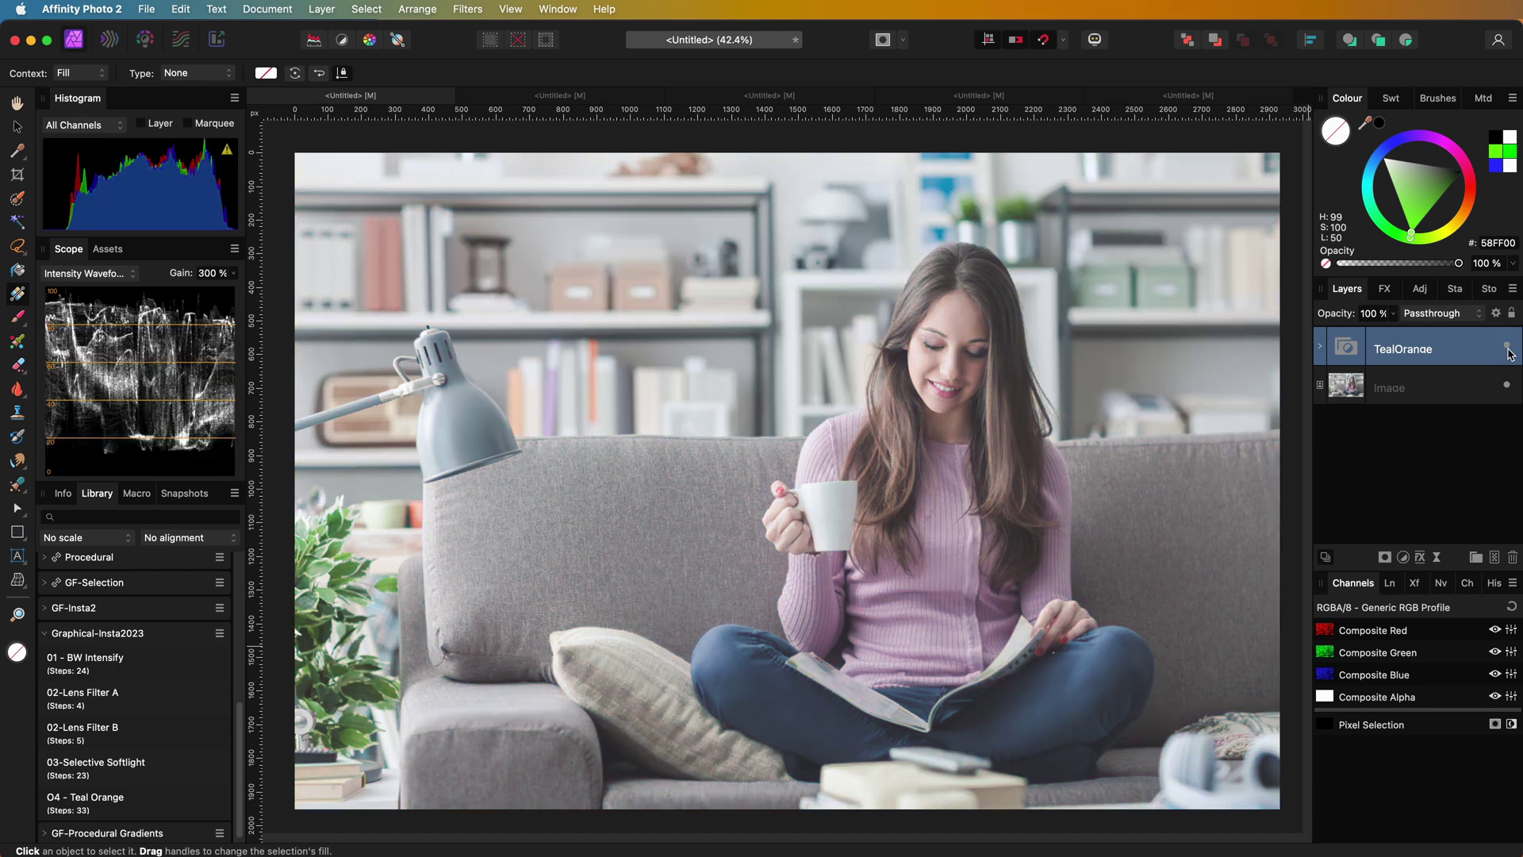
{"action": "left_click", "coordinate": [1508, 351]}
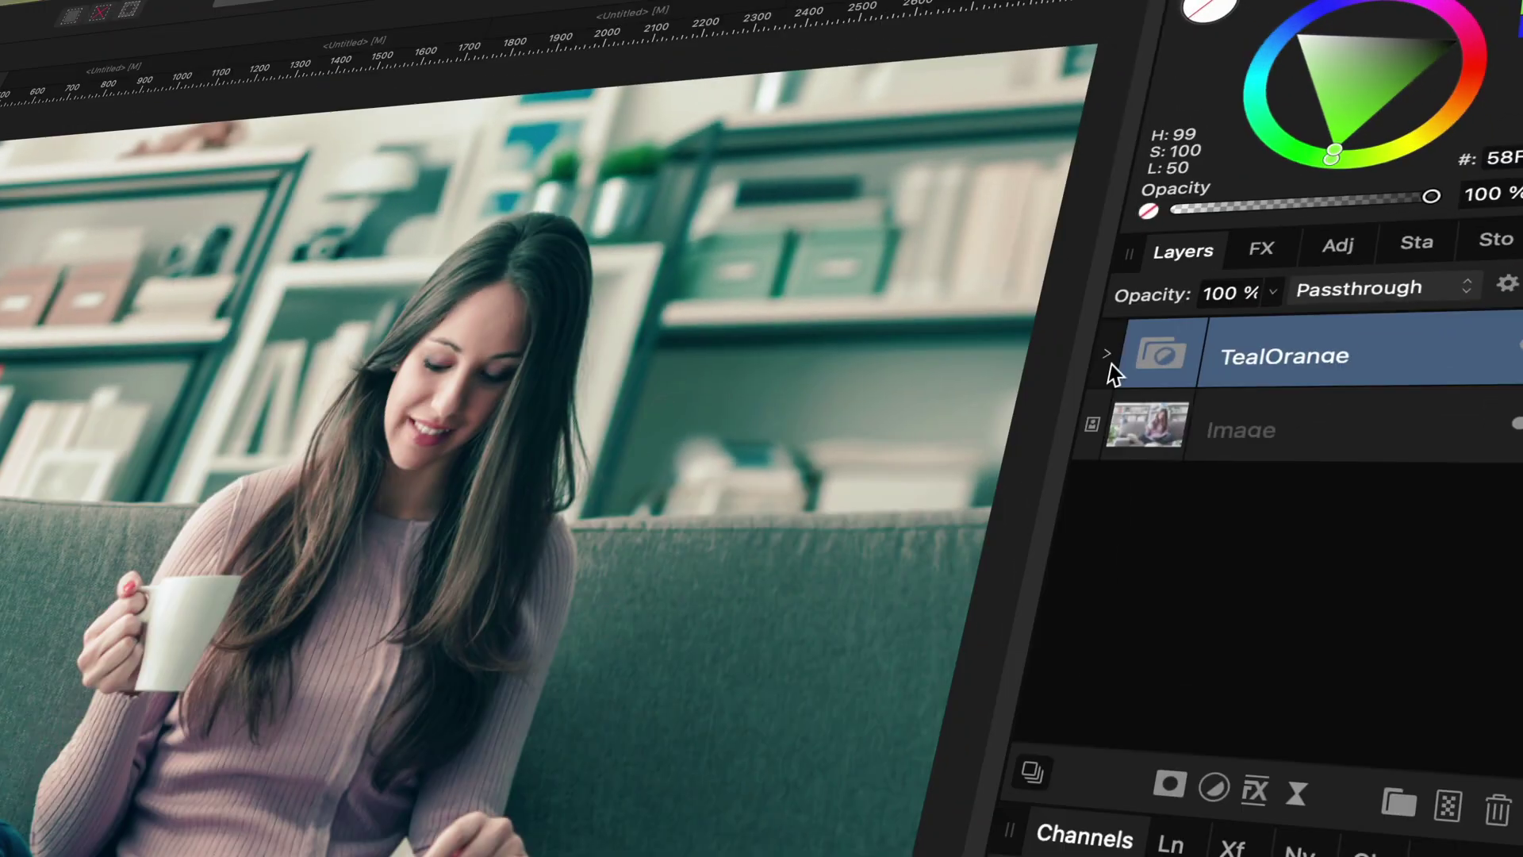
- Expand the TealOrange group, select all its adjustment layers from Final color down to Remove B Hi, and hide them
{"action": "left_click", "coordinate": [1320, 347]}
{"action": "scroll", "coordinate": [1269, 515], "scroll_direction": "down", "scroll_amount": 1}
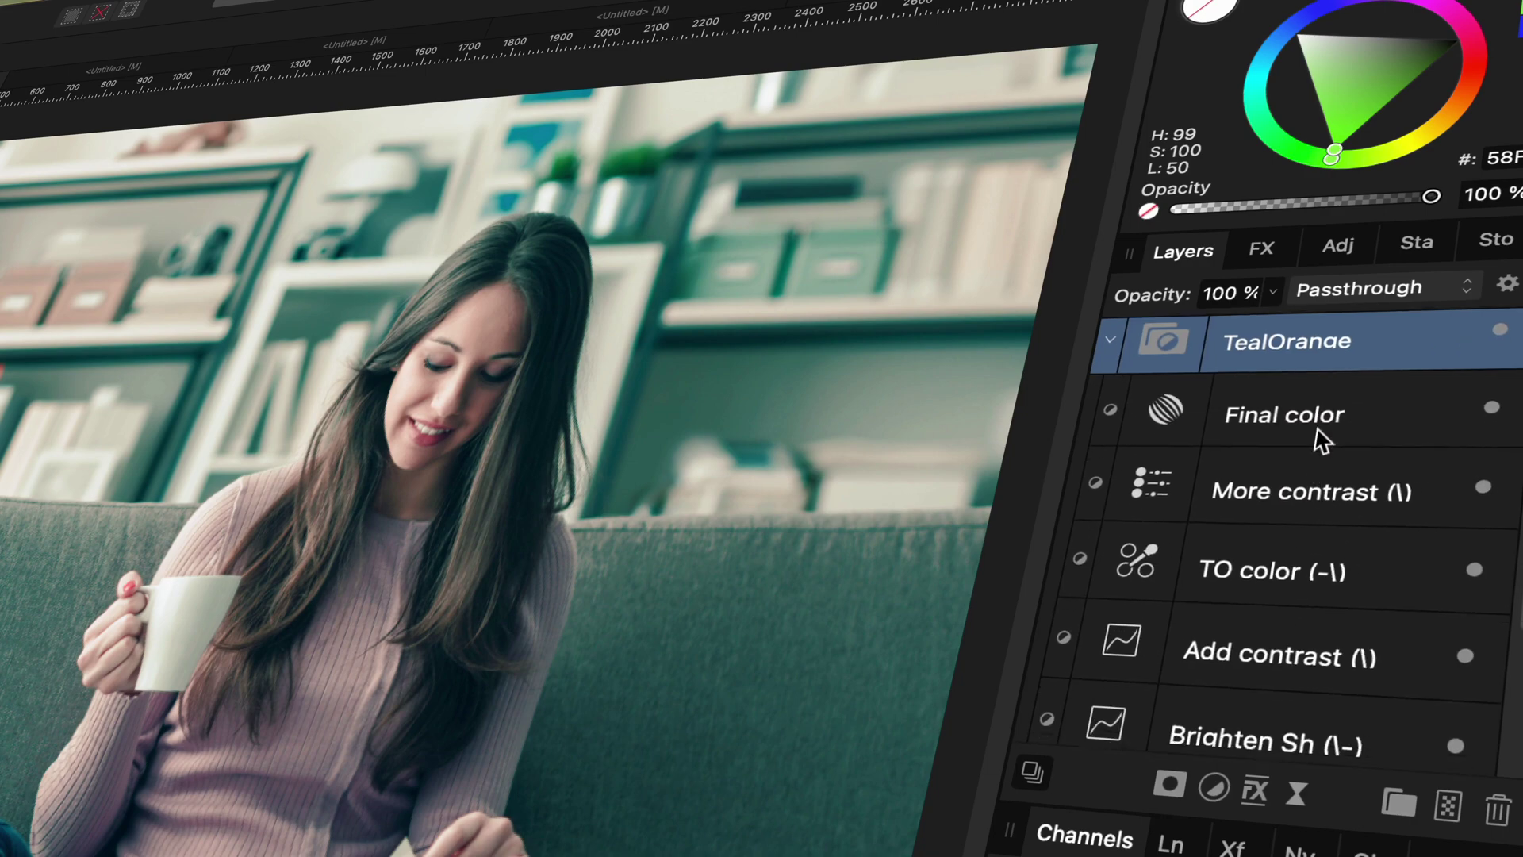
{"action": "left_click", "coordinate": [1319, 436]}
{"action": "scroll", "coordinate": [1327, 664], "scroll_direction": "down", "scroll_amount": 3}
{"action": "left_click", "coordinate": [1317, 639], "text": "shift"}
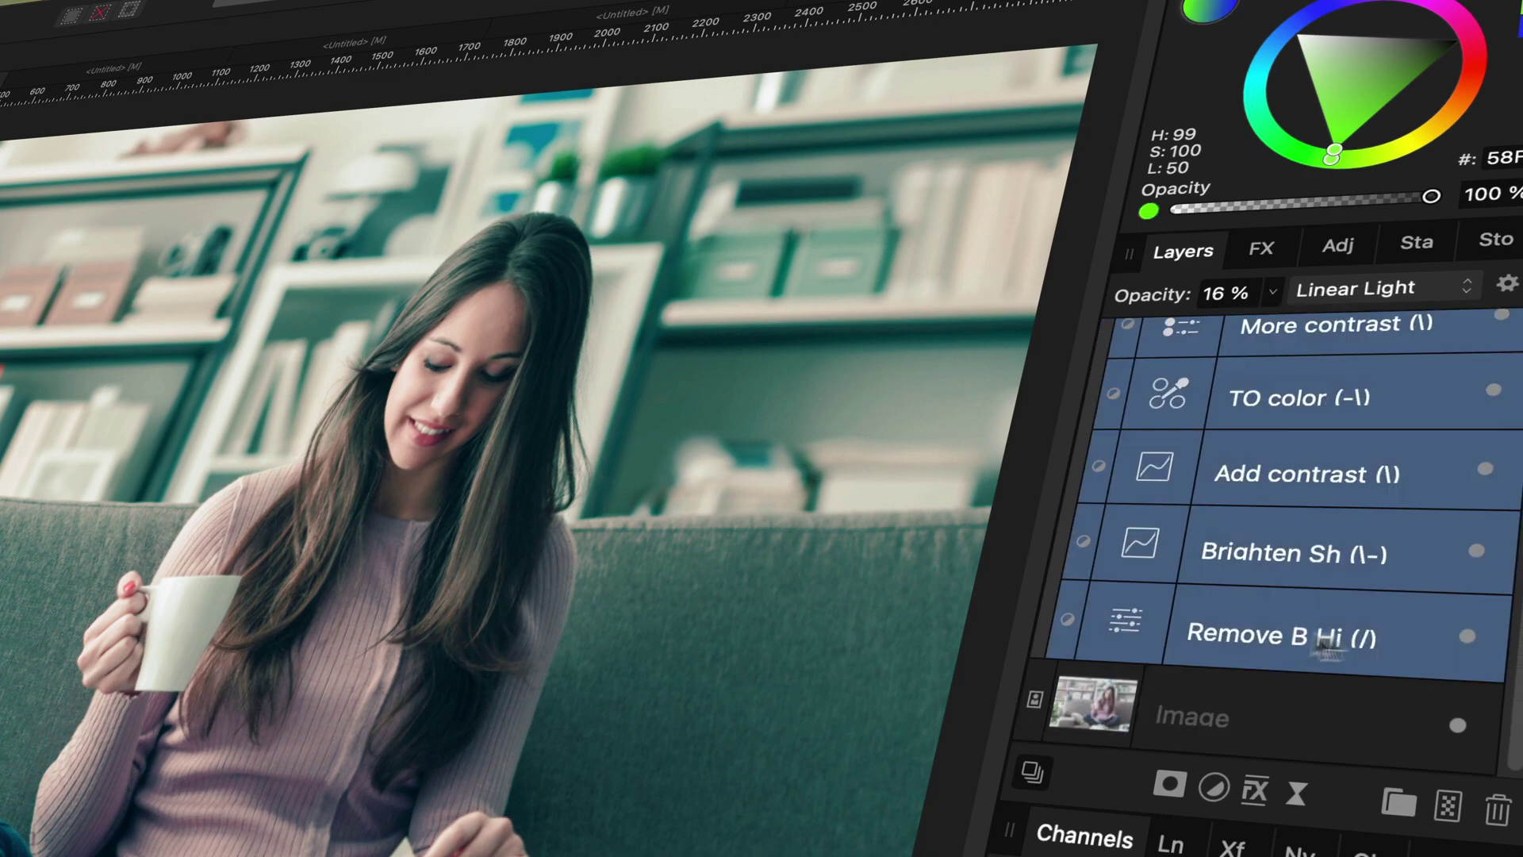
{"action": "left_click", "coordinate": [1467, 637]}
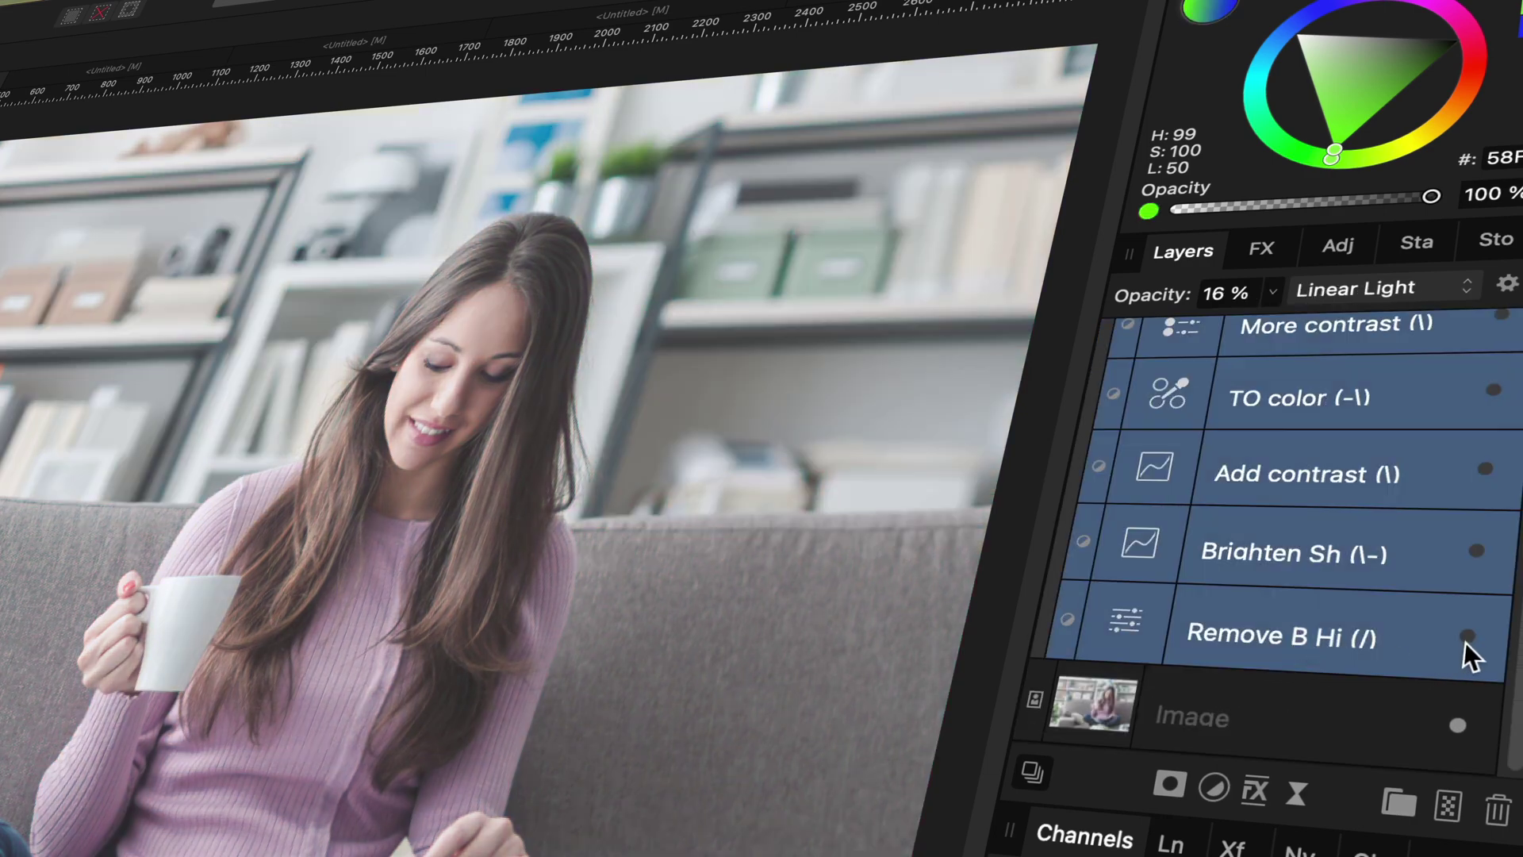
- Select only the Remove B Hi layer and make it visible
{"action": "left_click", "coordinate": [1281, 644]}
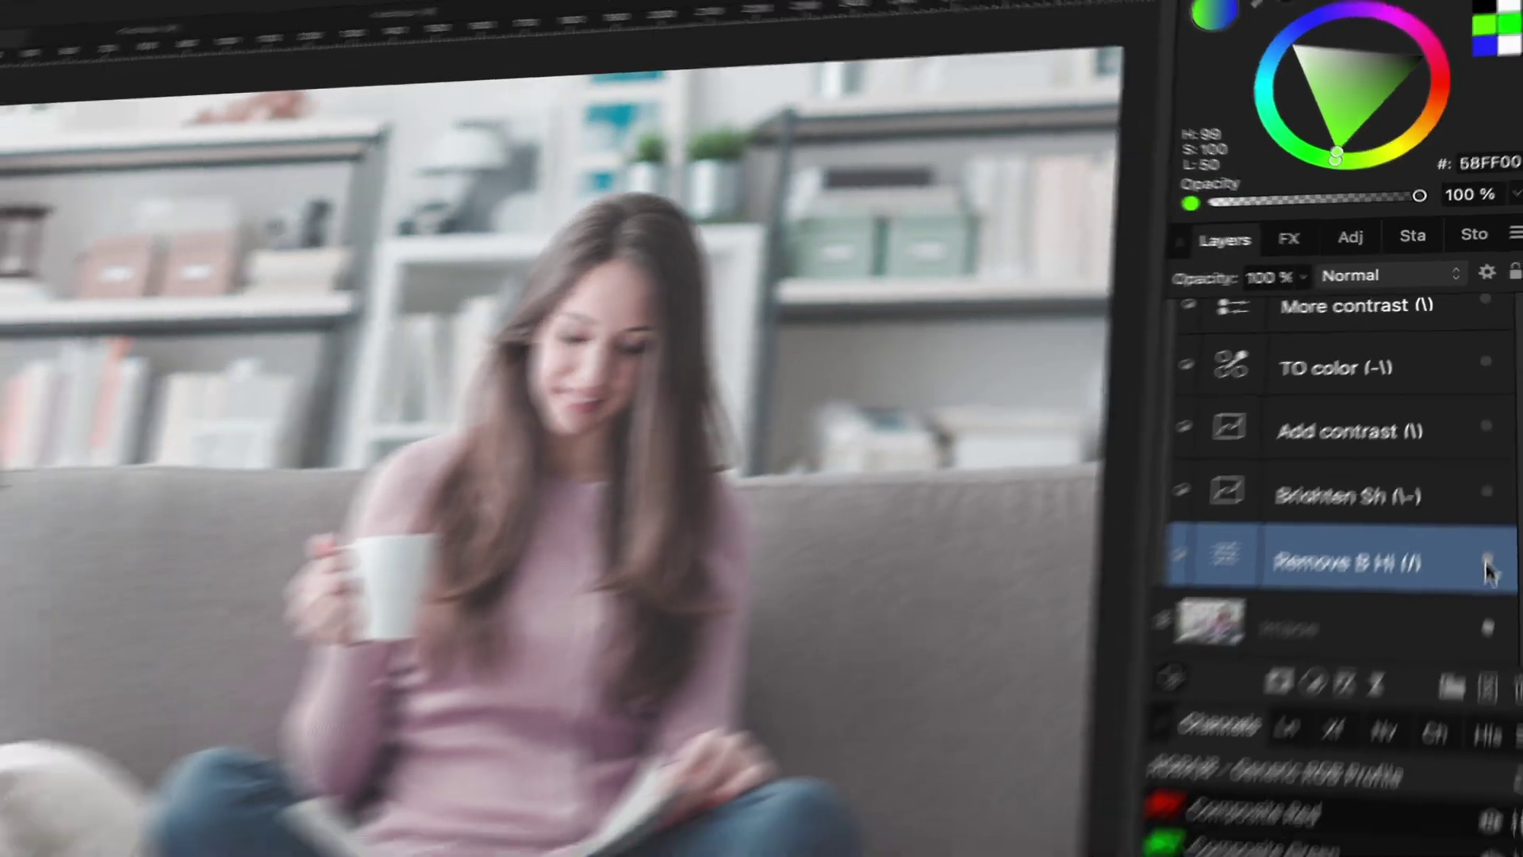
{"action": "left_click", "coordinate": [1466, 636]}
{"action": "scroll", "coordinate": [1069, 679], "scroll_direction": "up", "scroll_amount": 5}
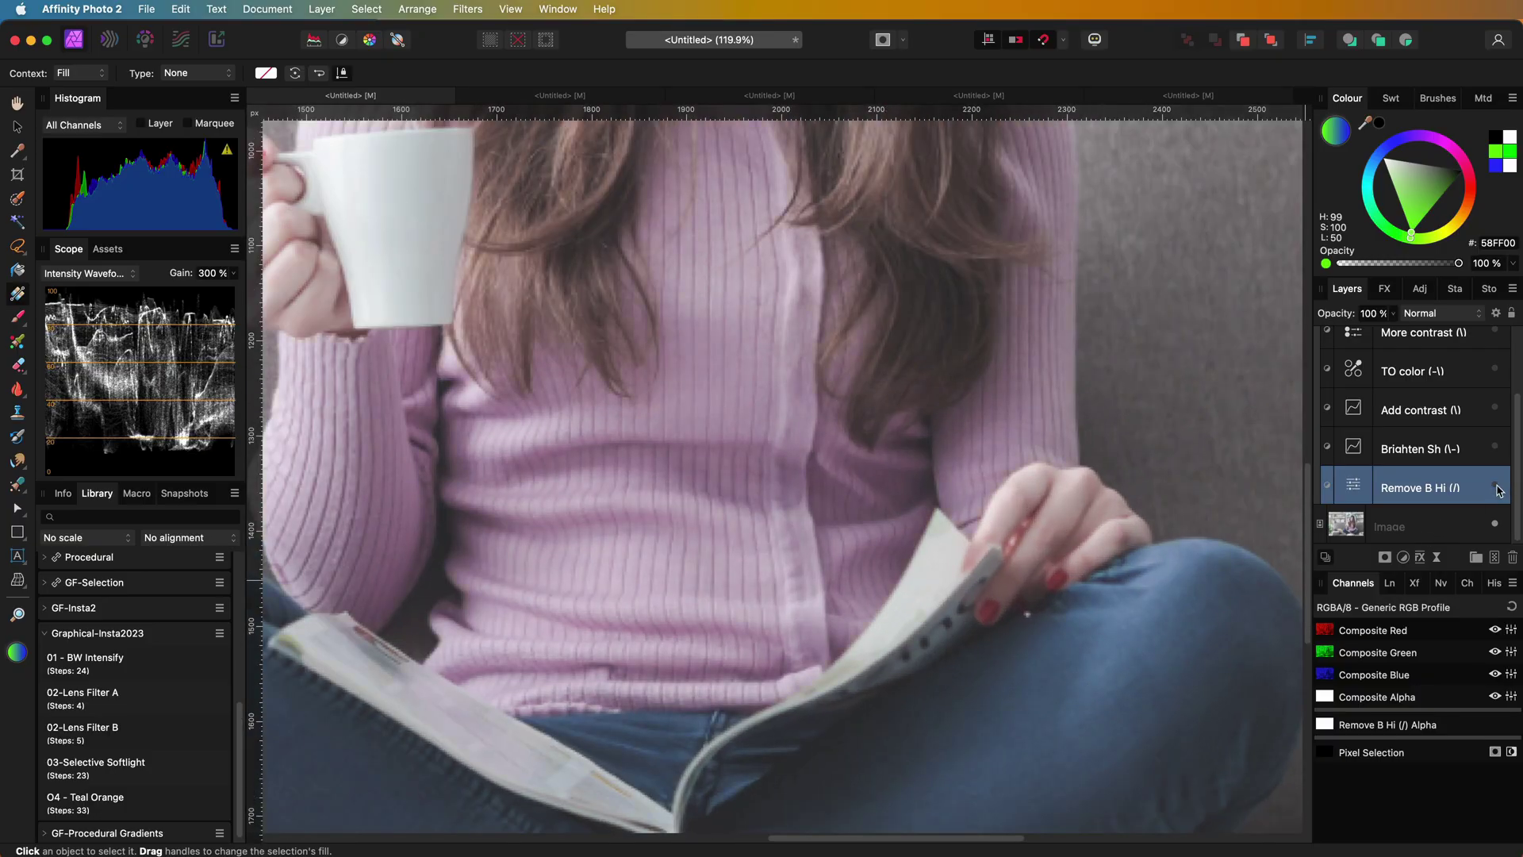
- Examine the Remove B Hi layer's Channel Mixer values for the blue output and its underlying composition blend range
{"action": "double_click", "coordinate": [1352, 487]}
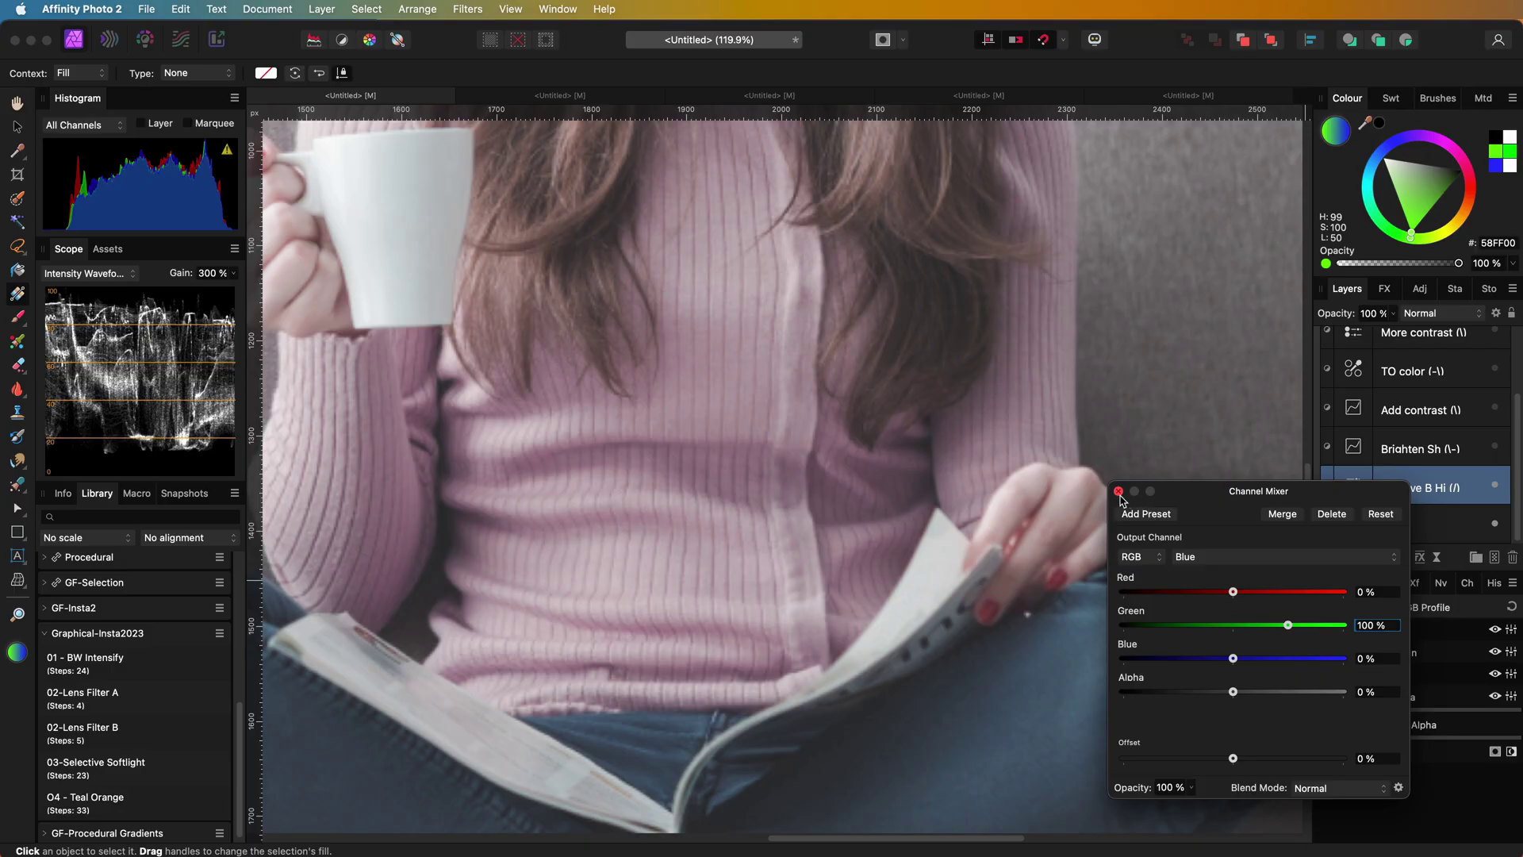
{"action": "left_click", "coordinate": [755, 212]}
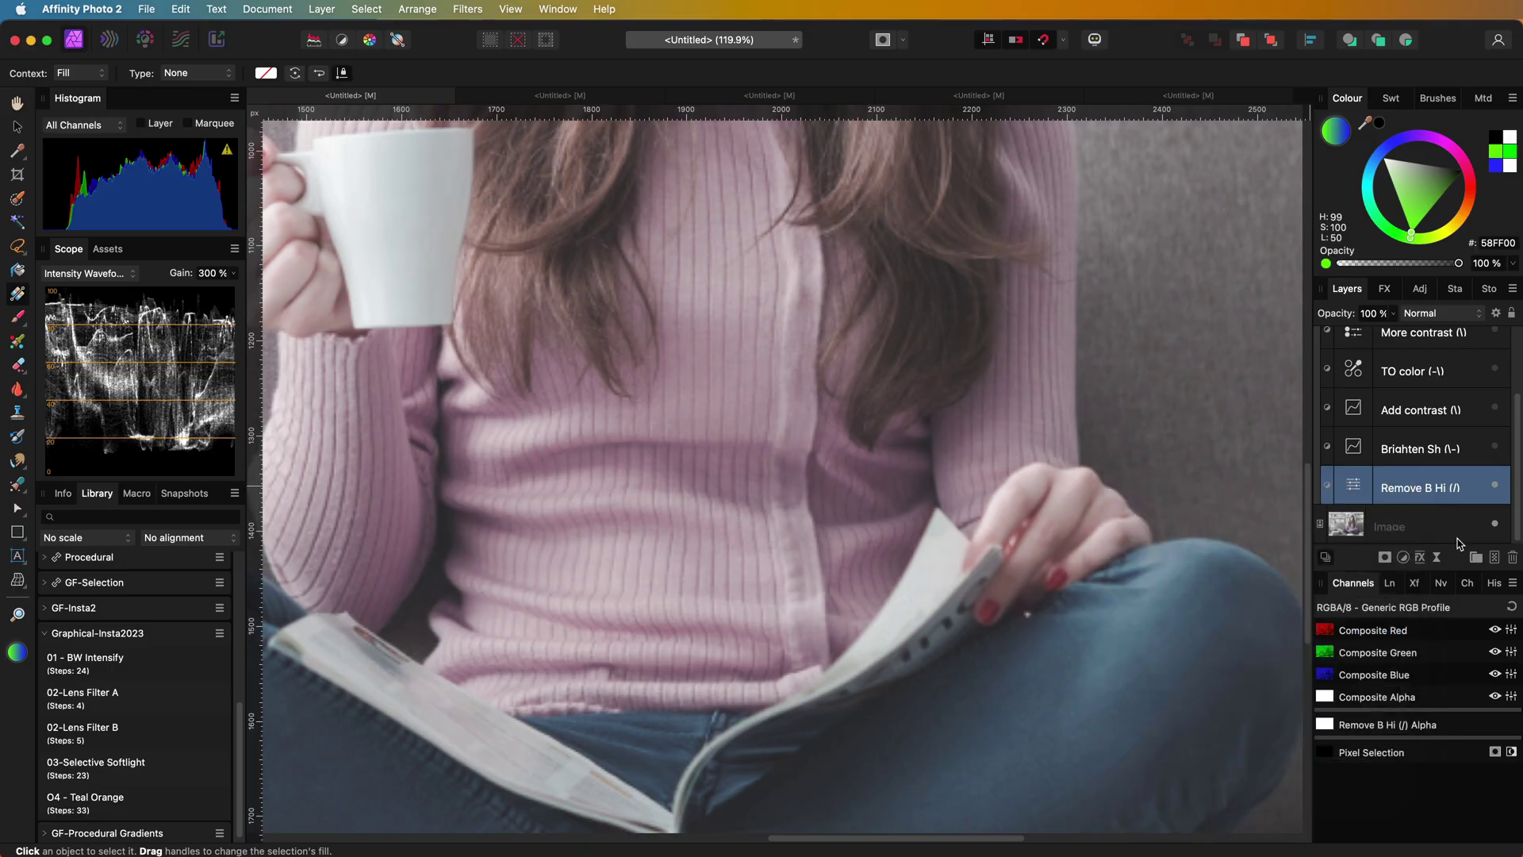
{"action": "left_click", "coordinate": [1495, 314]}
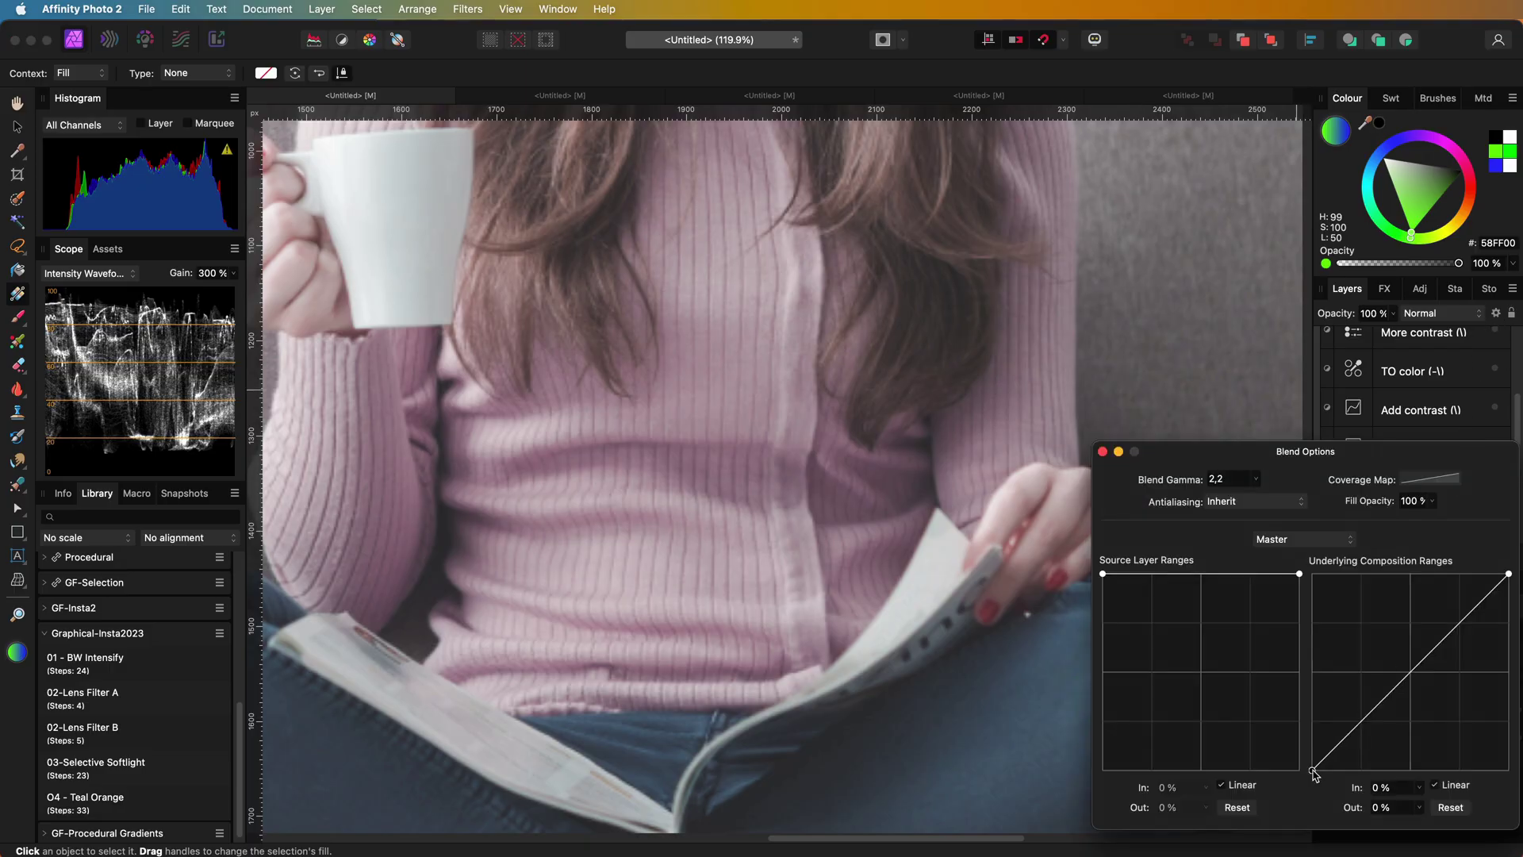
{"action": "mouse_move", "coordinate": [1313, 769]}
{"action": "left_mouse_down"}
{"action": "mouse_move", "coordinate": [1327, 573]}
{"action": "mouse_move", "coordinate": [1312, 770]}
{"action": "left_mouse_up"}
{"action": "left_click", "coordinate": [1102, 451]}
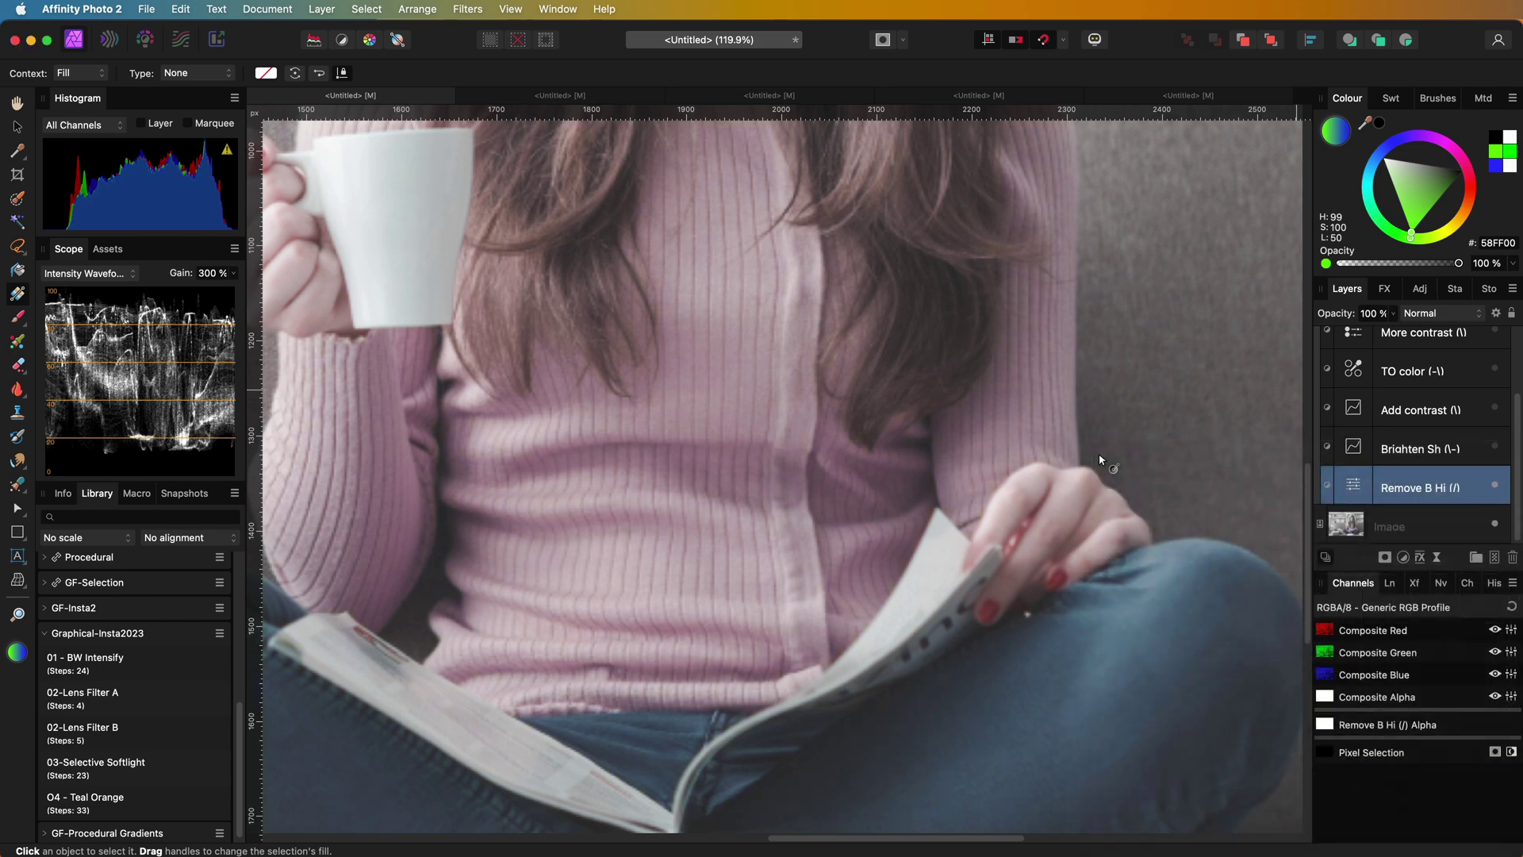
- Fit the whole photo in view and make the Brighten Sh layer visible
{"action": "key", "text": "super+0"}
{"action": "left_click", "coordinate": [1416, 453]}
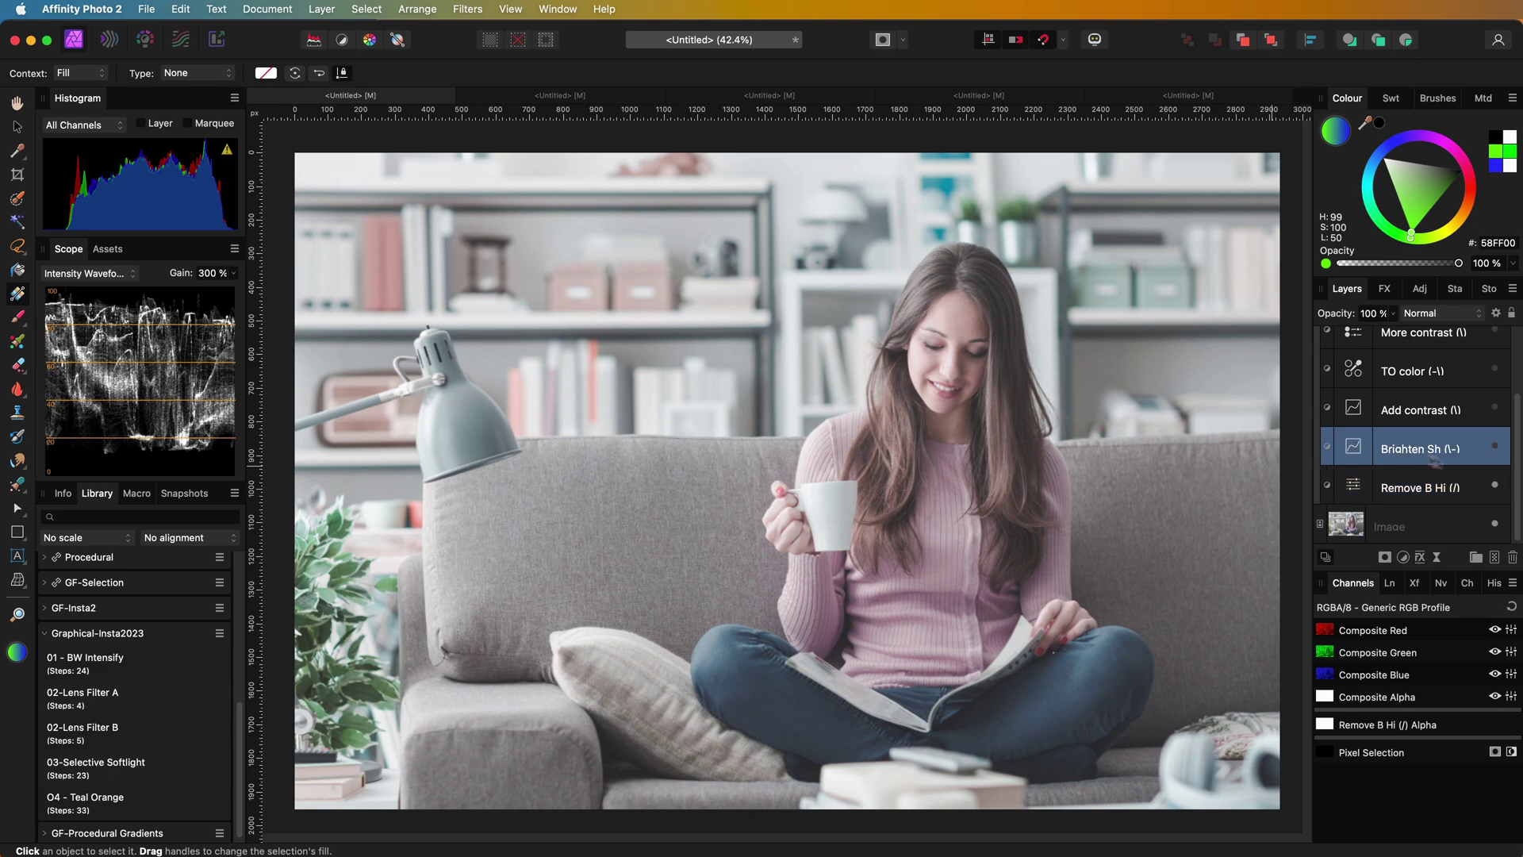
{"action": "left_click", "coordinate": [1495, 446]}
- Examine the Brighten Sh layer's Curves settings, blend mode and underlying composition blend range
{"action": "double_click", "coordinate": [1355, 449]}
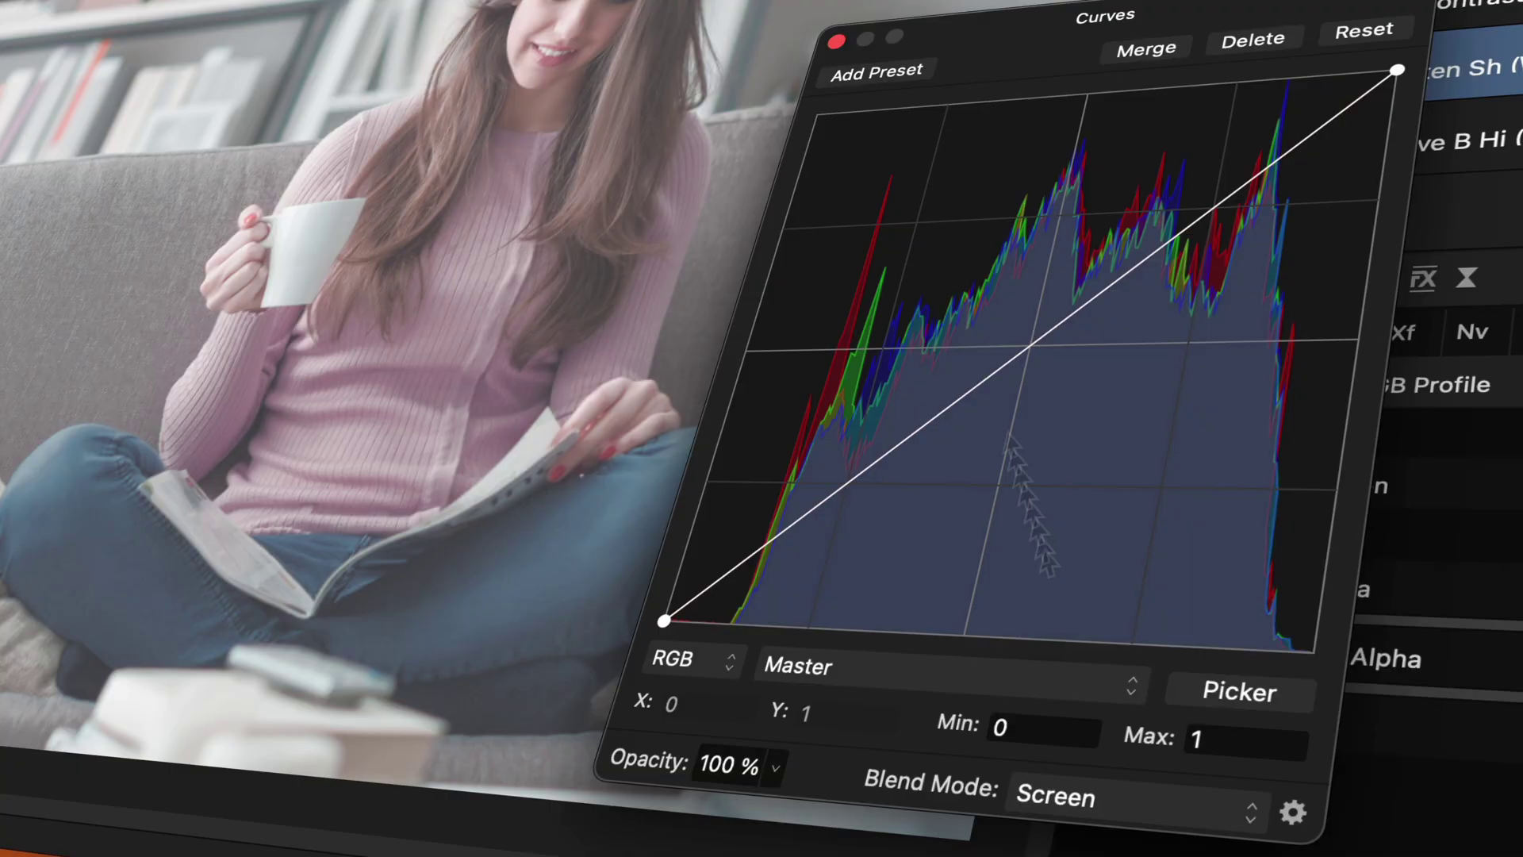
{"action": "left_click", "coordinate": [829, 48]}
{"action": "left_click", "coordinate": [1496, 314]}
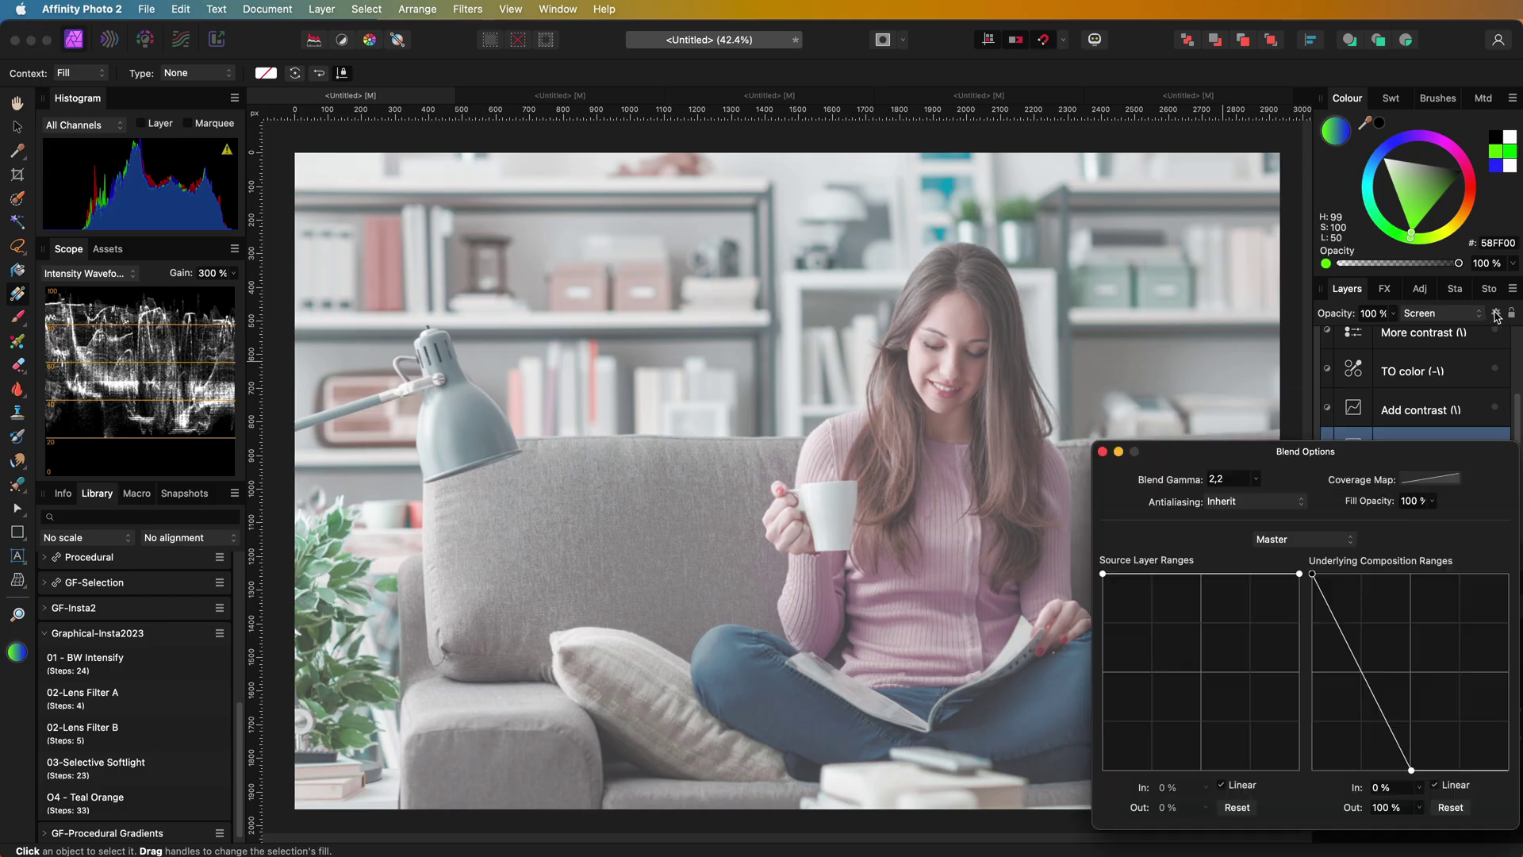
{"action": "mouse_move", "coordinate": [1411, 771]}
{"action": "left_mouse_down"}
{"action": "mouse_move", "coordinate": [1509, 574]}
{"action": "mouse_move", "coordinate": [1409, 786]}
{"action": "left_mouse_up"}
{"action": "left_click", "coordinate": [1102, 451]}
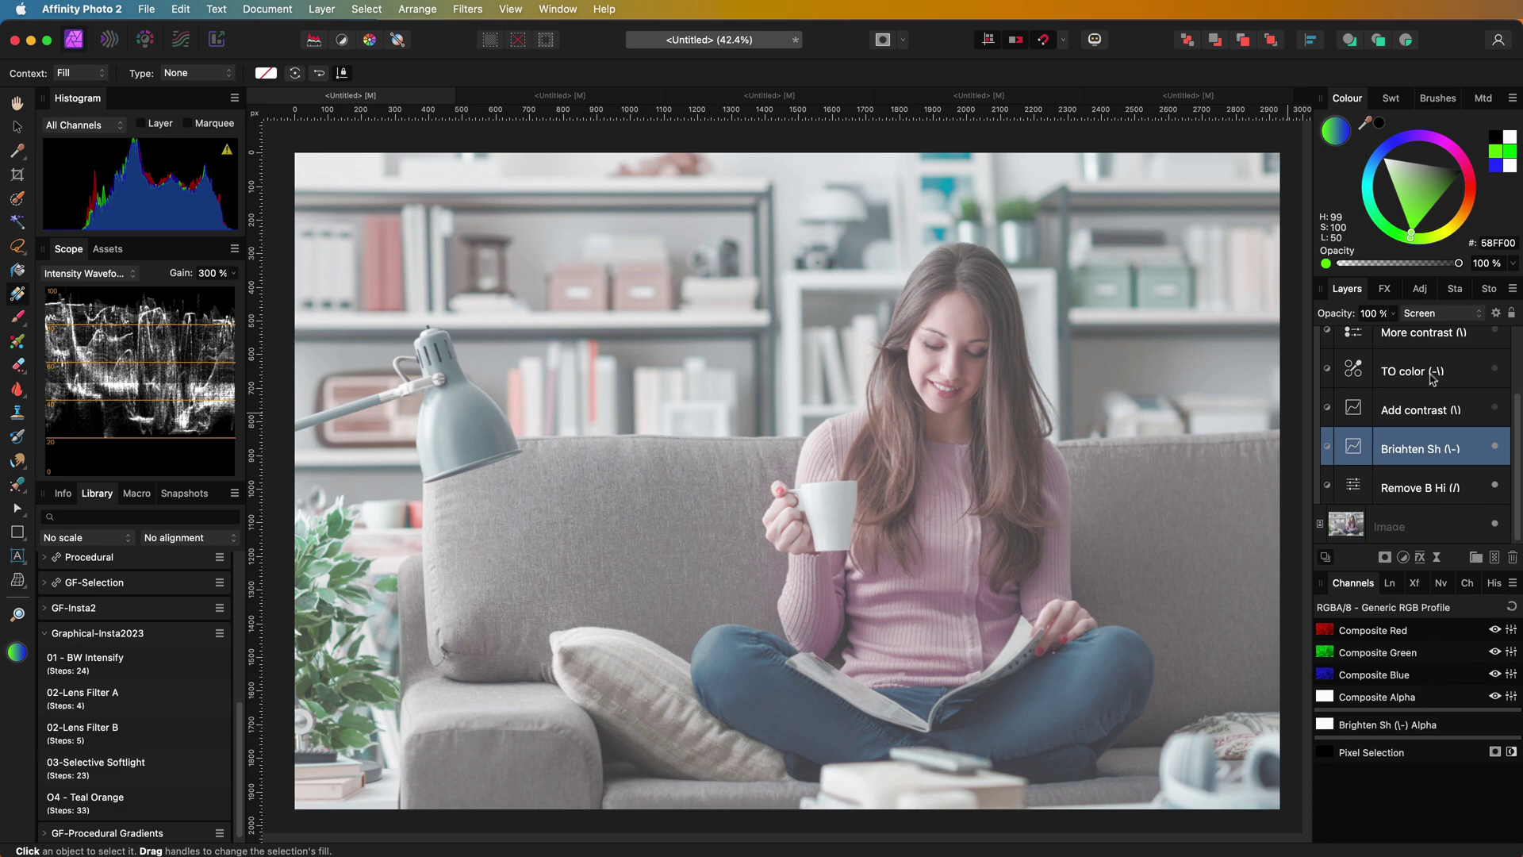
- Make the Add contrast layer visible and review its Curves opacity and blend mode
{"action": "left_click", "coordinate": [1397, 416]}
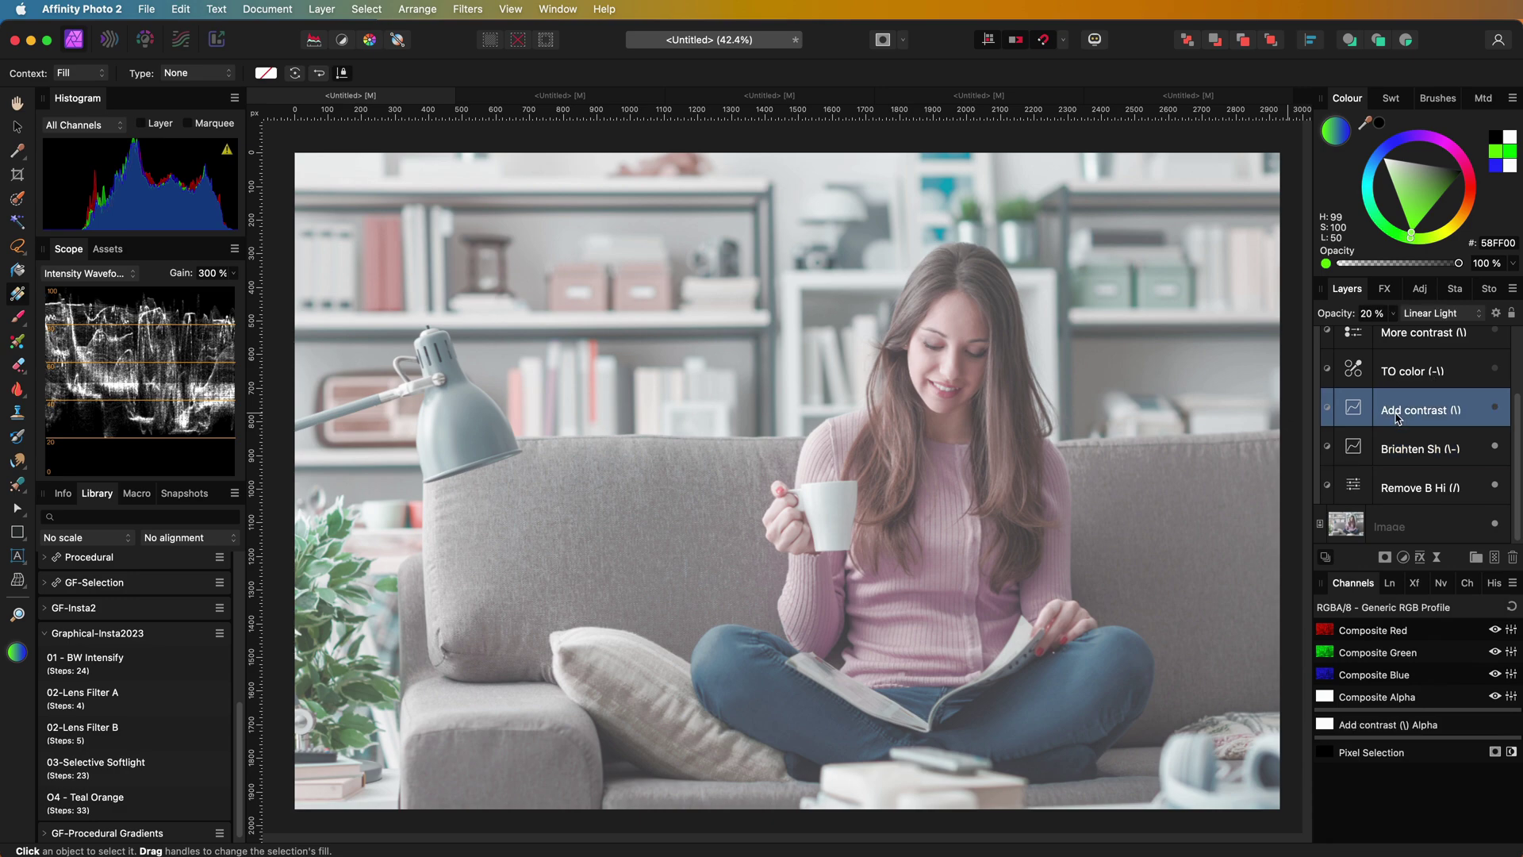
{"action": "left_click", "coordinate": [1497, 410]}
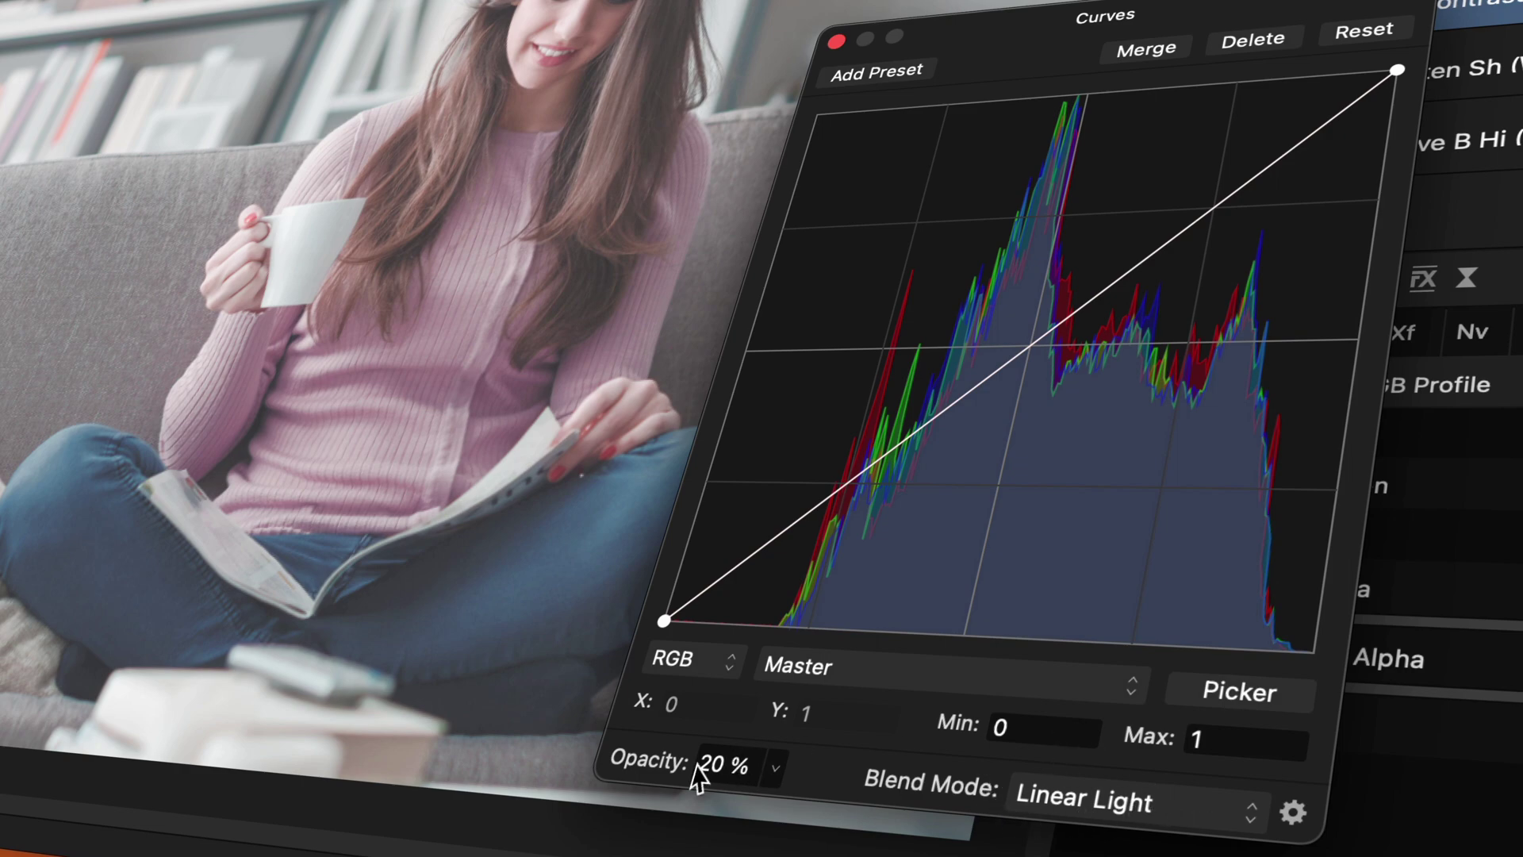
{"action": "left_click", "coordinate": [835, 41]}
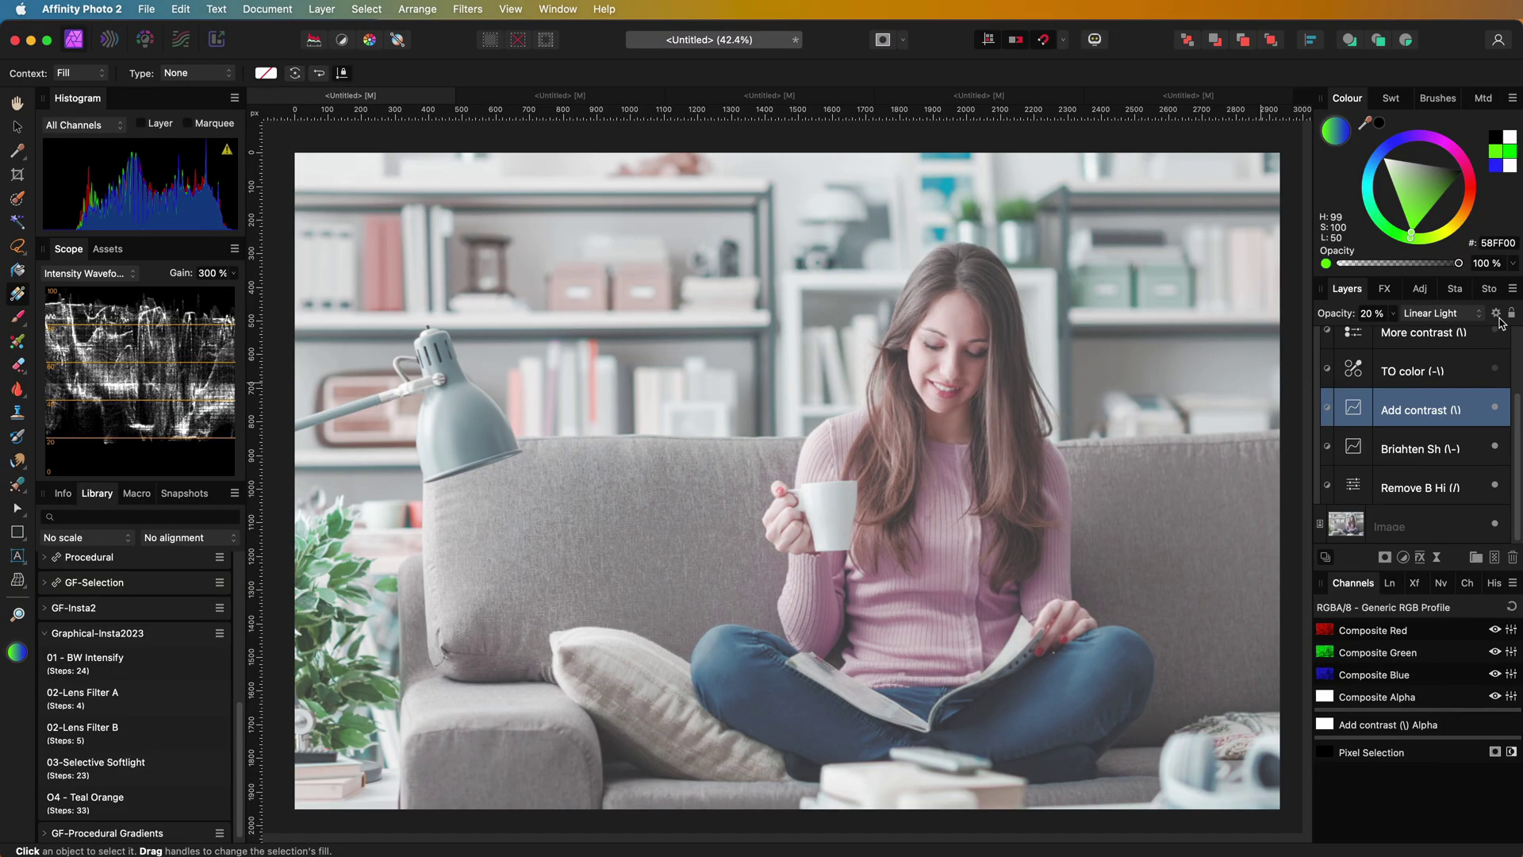
- Try the Add contrast layer's underlying composition range with 100 % output at the highlight end, and restore that end to 0 %
{"action": "left_click", "coordinate": [1497, 315]}
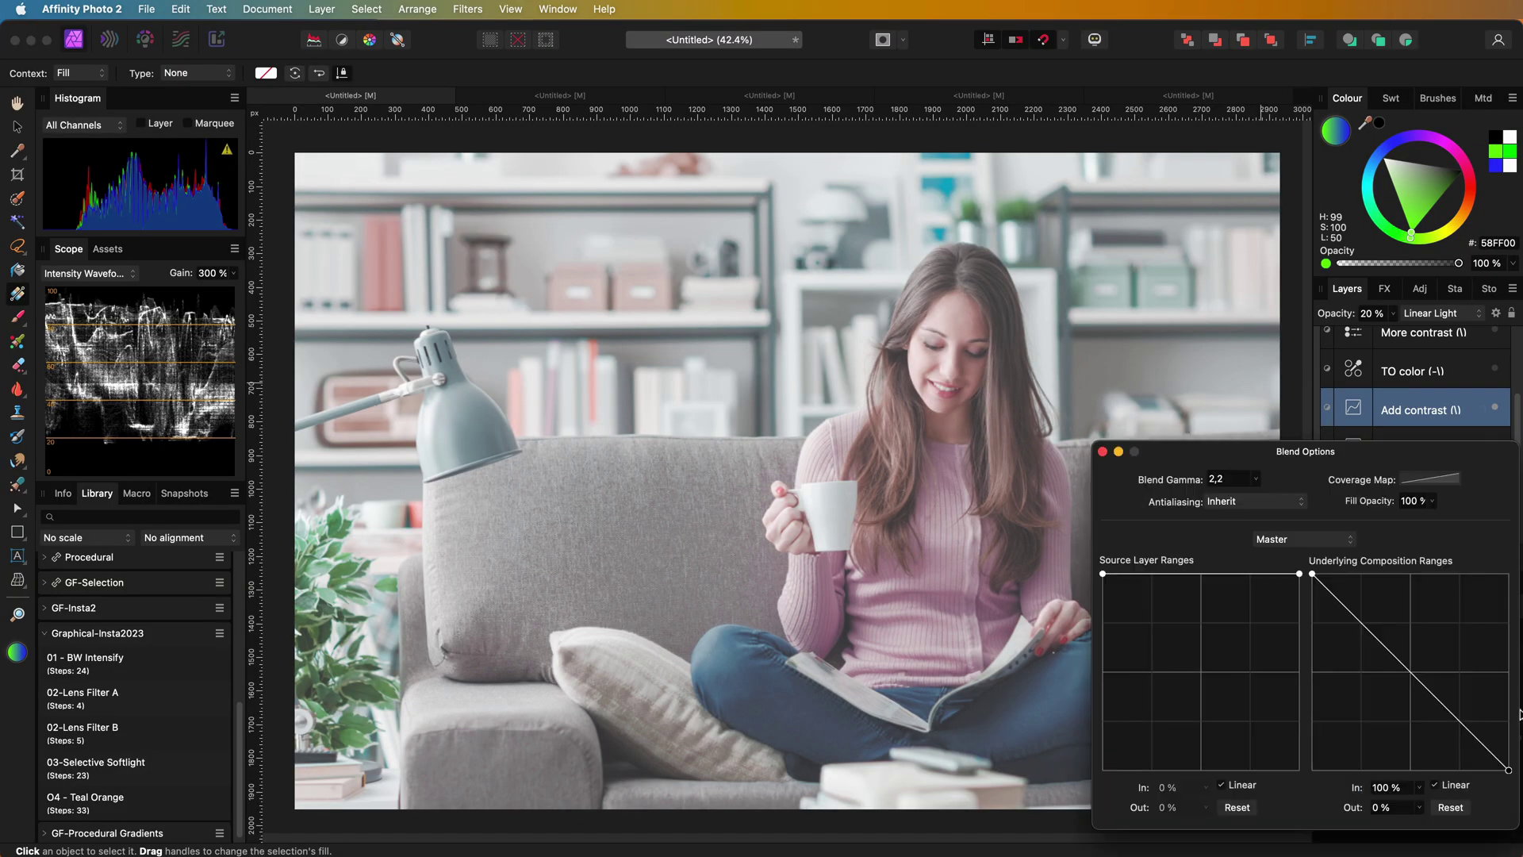
{"action": "left_click_drag", "start_coordinate": [1510, 774], "coordinate": [1508, 574]}
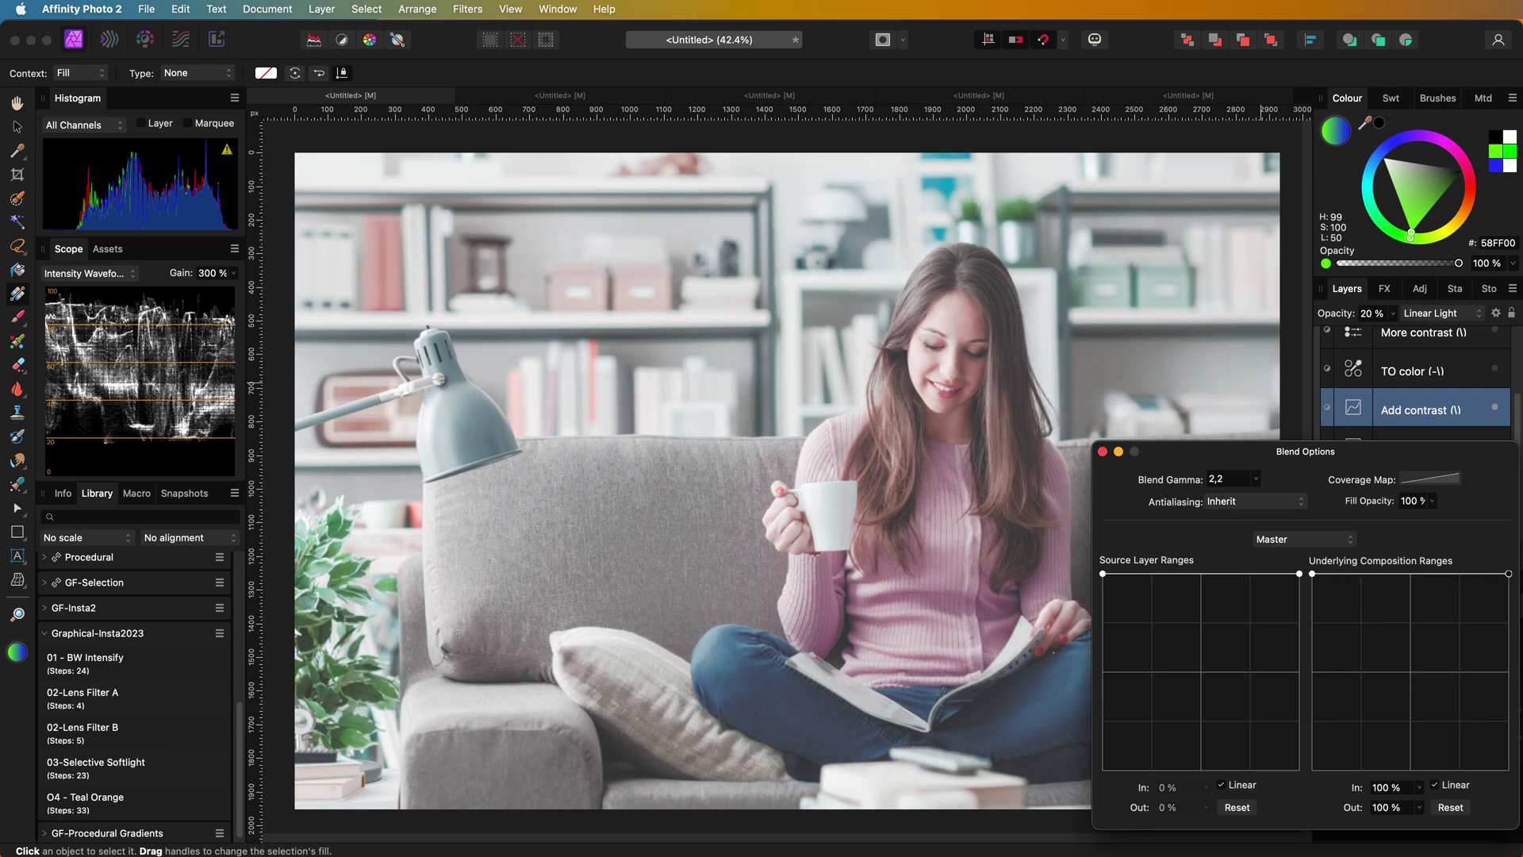
{"action": "left_click_drag", "start_coordinate": [1508, 574], "coordinate": [1508, 769]}
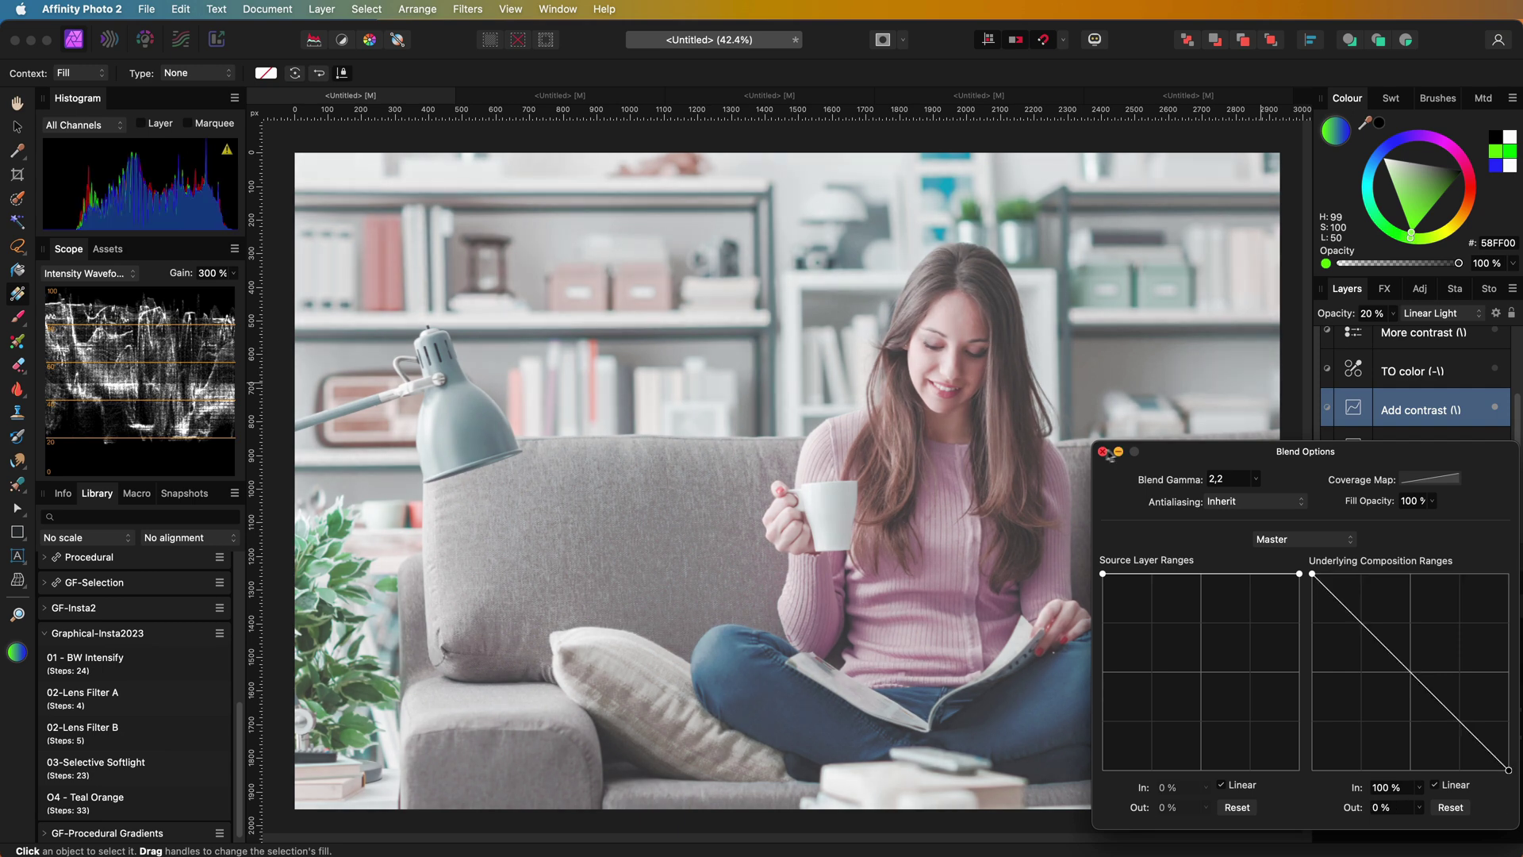
{"action": "left_click", "coordinate": [1102, 453]}
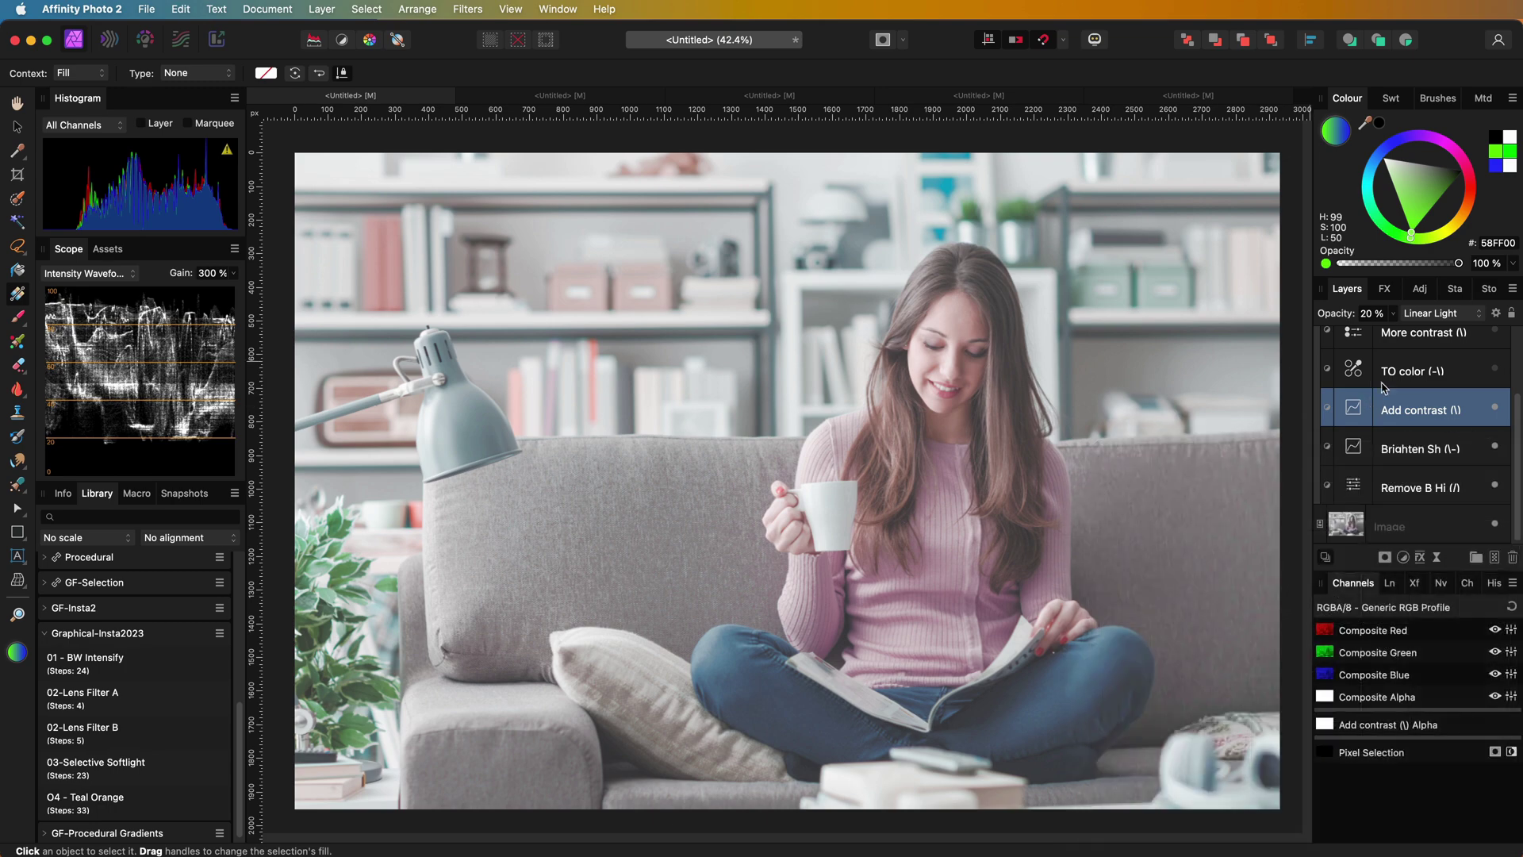
- Make the TO color layer visible and review its underlying composition blend range
{"action": "left_click", "coordinate": [1500, 378]}
{"action": "left_click", "coordinate": [1497, 369]}
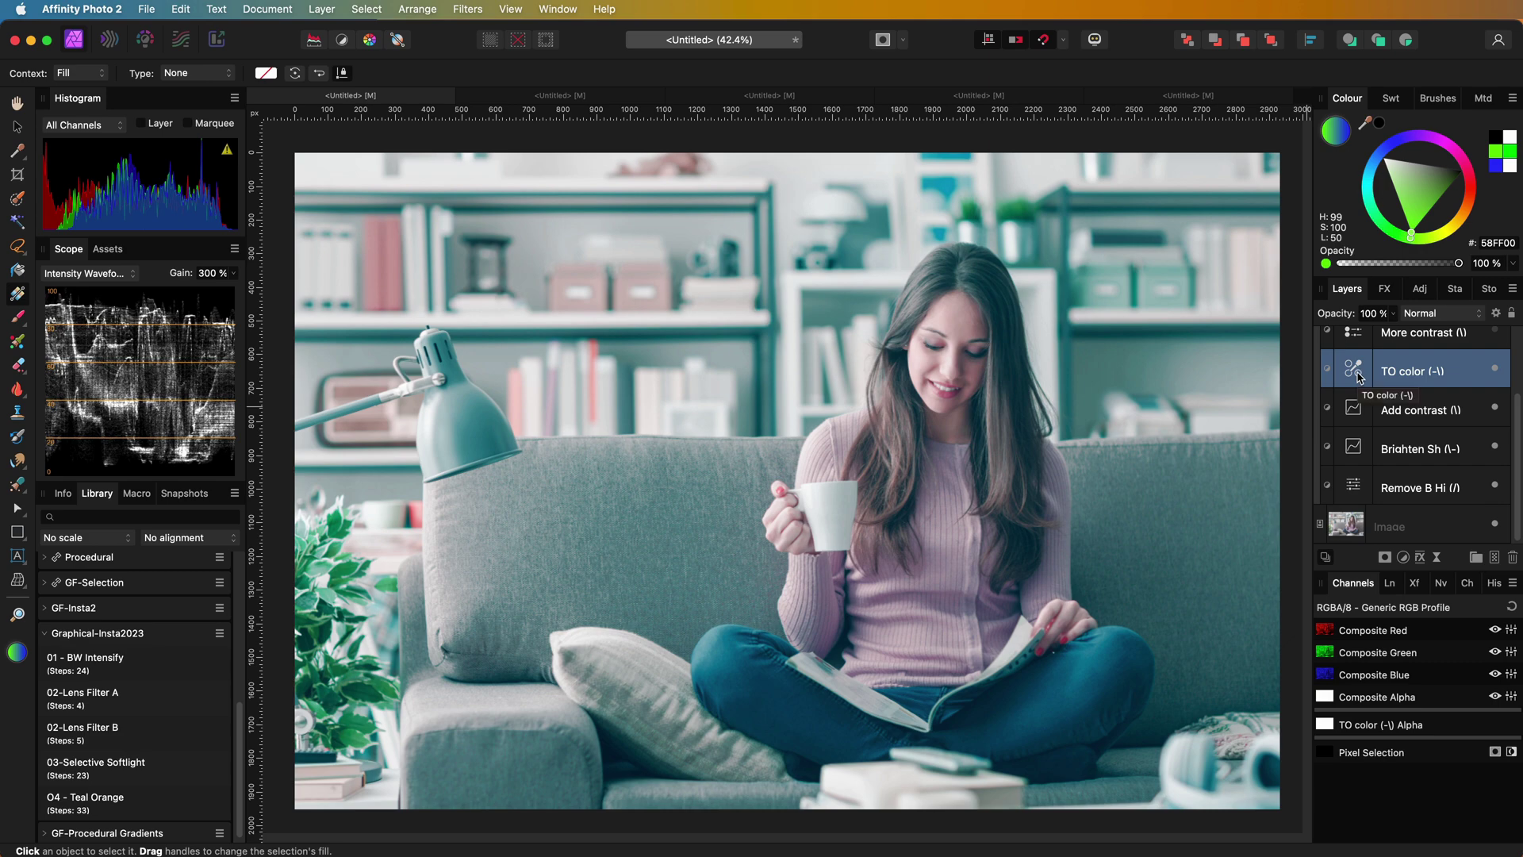
{"action": "left_click", "coordinate": [1495, 313]}
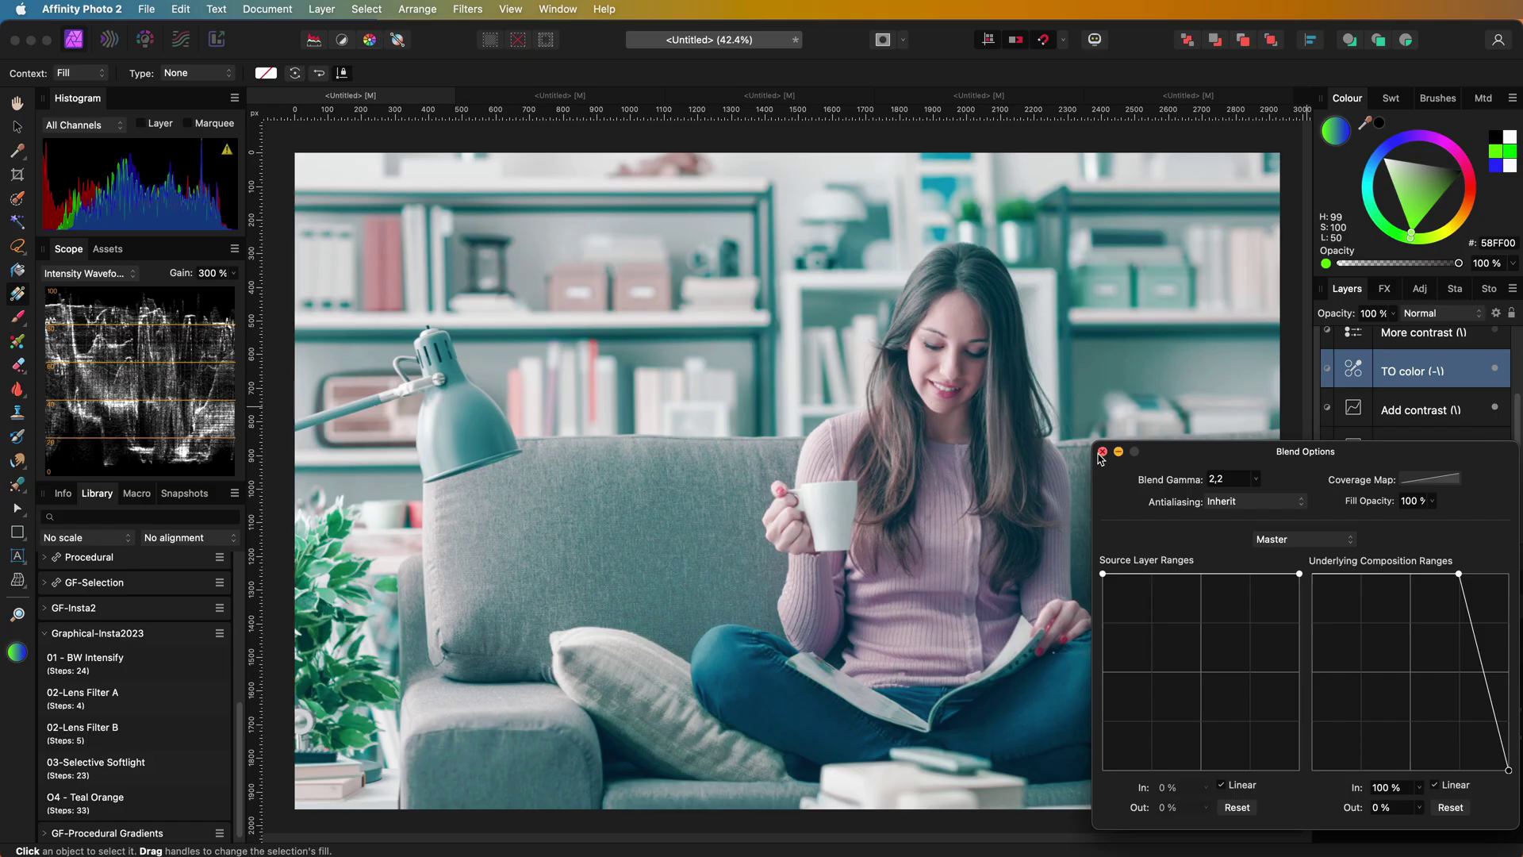
{"action": "left_click", "coordinate": [1107, 446]}
- Examine the TO color layer's Selective Colour values for every colour range from Reds through Blacks
{"action": "double_click", "coordinate": [1342, 382]}
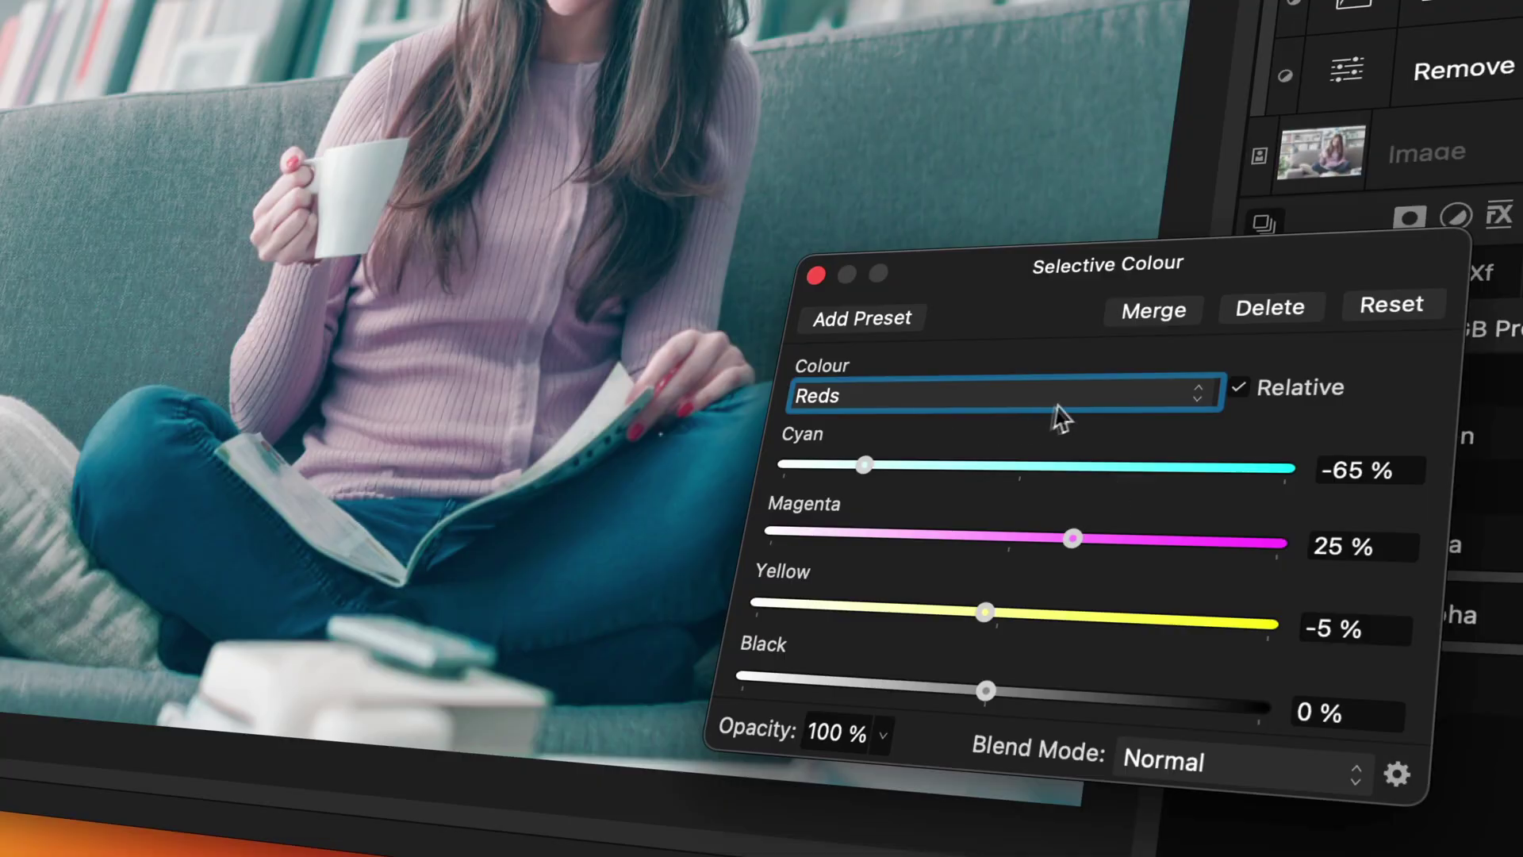
{"action": "left_click", "coordinate": [1243, 633]}
{"action": "left_click", "coordinate": [1067, 435]}
{"action": "left_click", "coordinate": [1094, 397]}
{"action": "left_click", "coordinate": [1094, 434]}
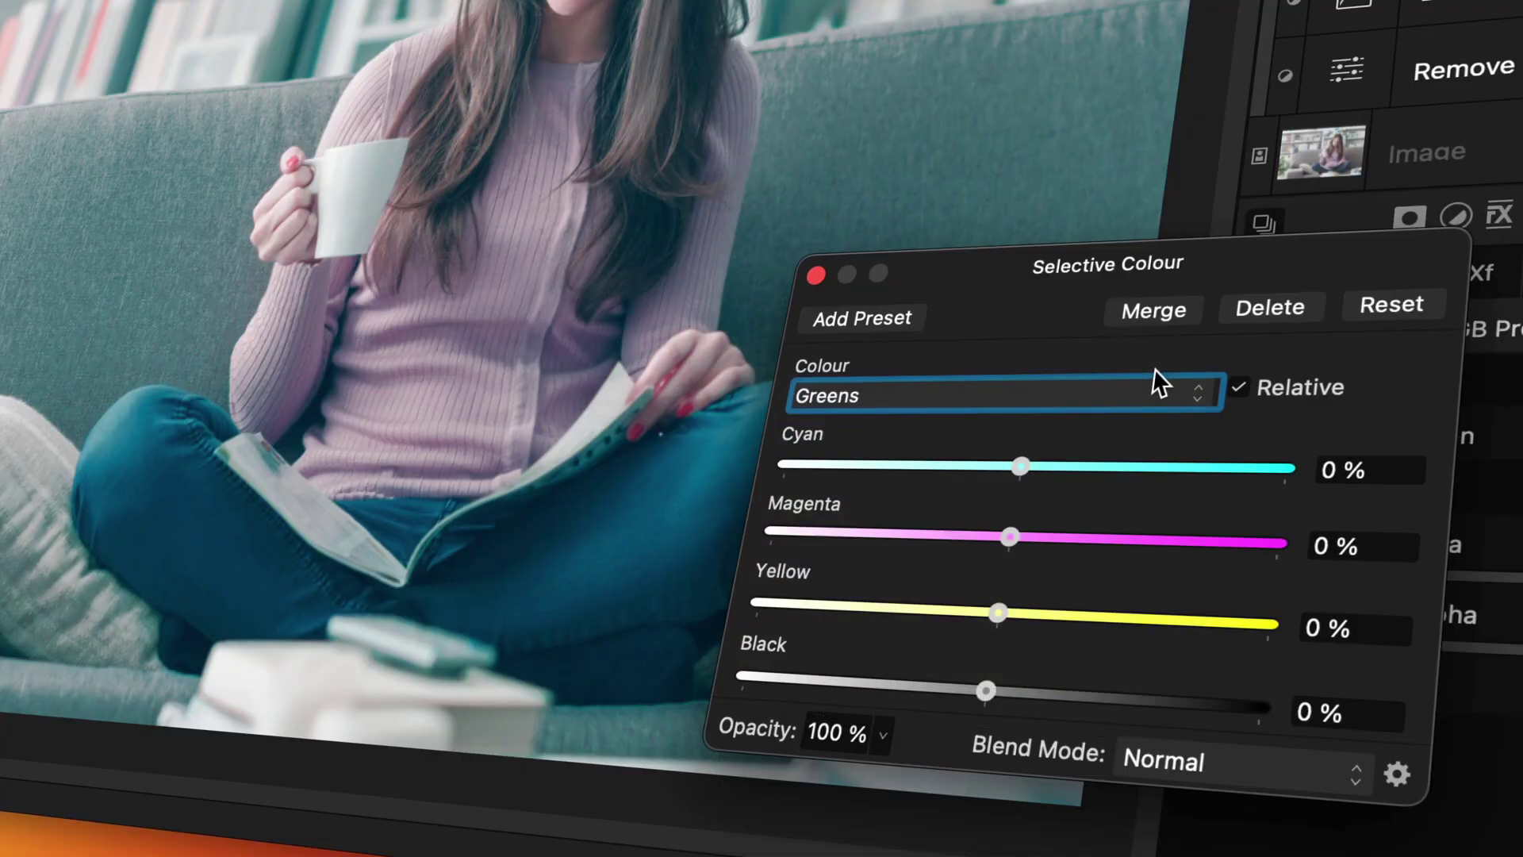
{"action": "left_click", "coordinate": [1135, 395]}
{"action": "left_click", "coordinate": [1079, 434]}
{"action": "left_click", "coordinate": [1098, 398]}
{"action": "left_click", "coordinate": [1110, 432]}
{"action": "left_click", "coordinate": [1143, 432]}
{"action": "left_click", "coordinate": [1073, 398]}
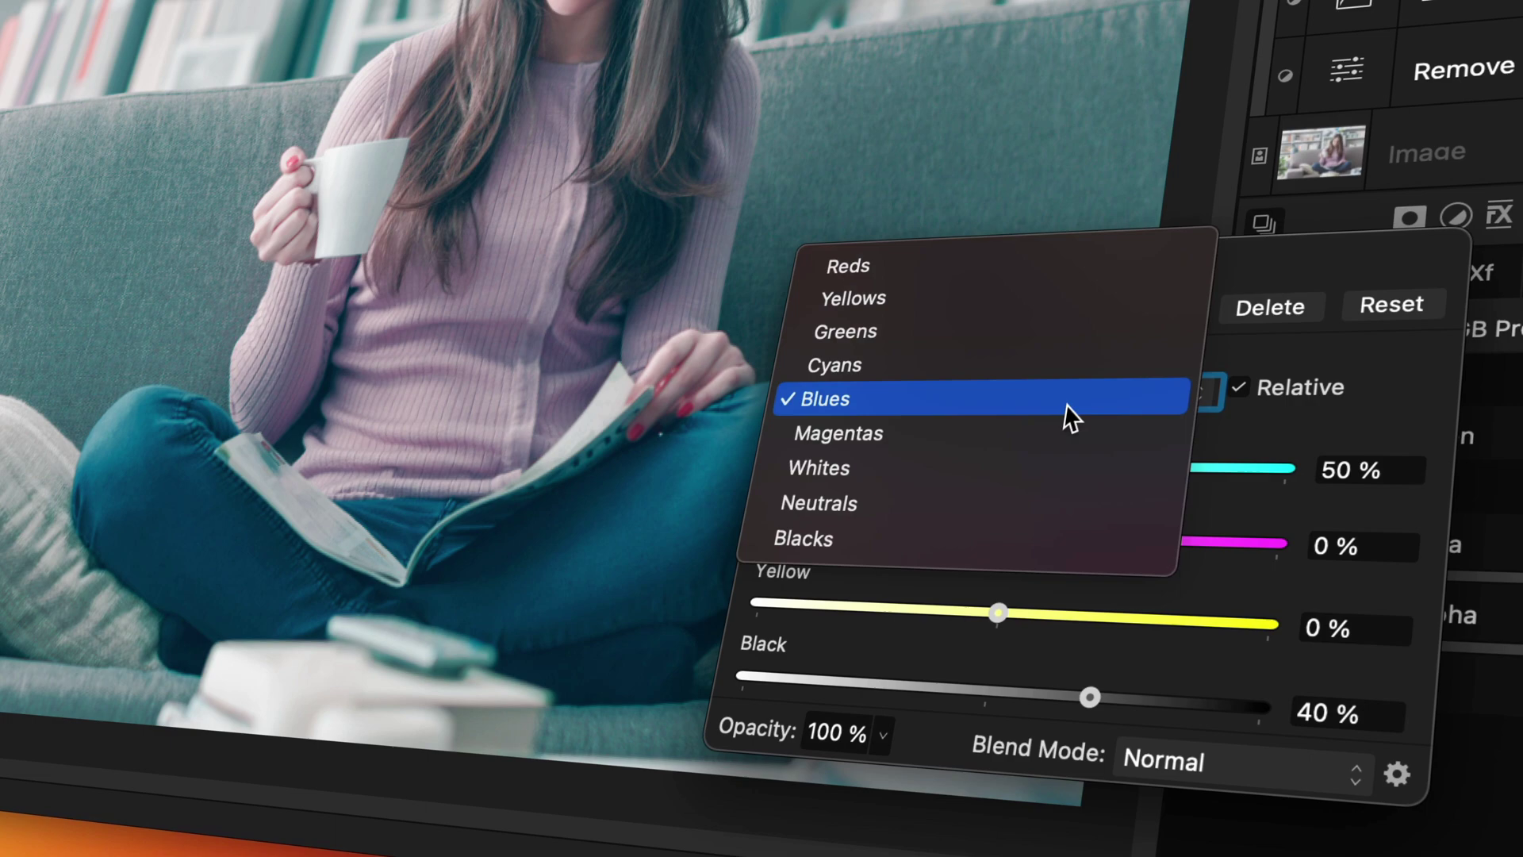
{"action": "left_click", "coordinate": [1079, 432]}
{"action": "left_click", "coordinate": [1087, 399]}
{"action": "left_click", "coordinate": [1071, 432]}
{"action": "left_click", "coordinate": [1081, 396]}
{"action": "left_click", "coordinate": [1081, 430]}
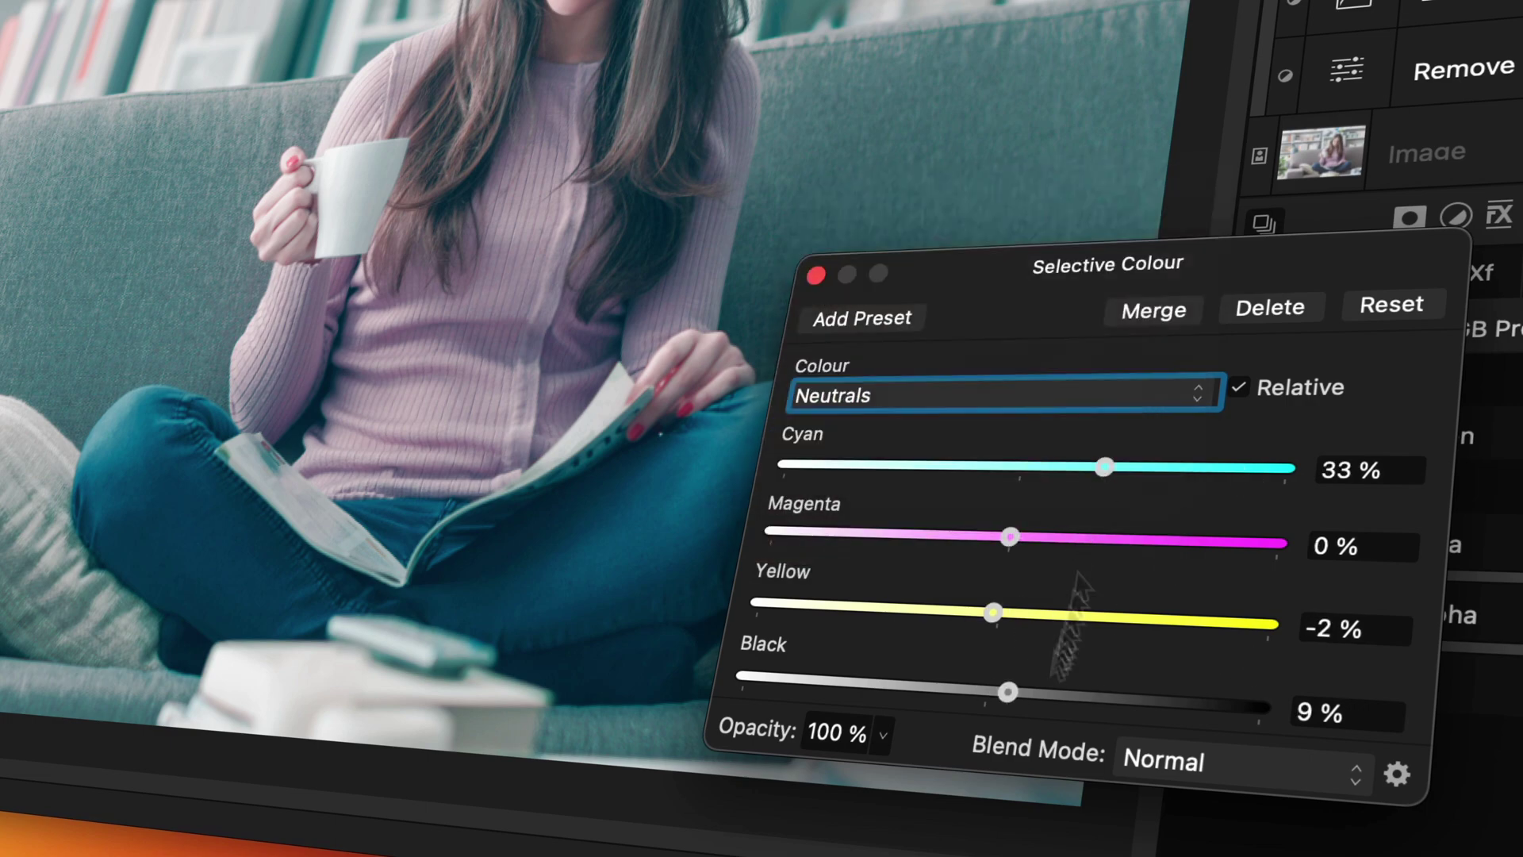
{"action": "left_click", "coordinate": [1090, 397]}
{"action": "left_click", "coordinate": [1088, 431]}
{"action": "left_click", "coordinate": [815, 274]}
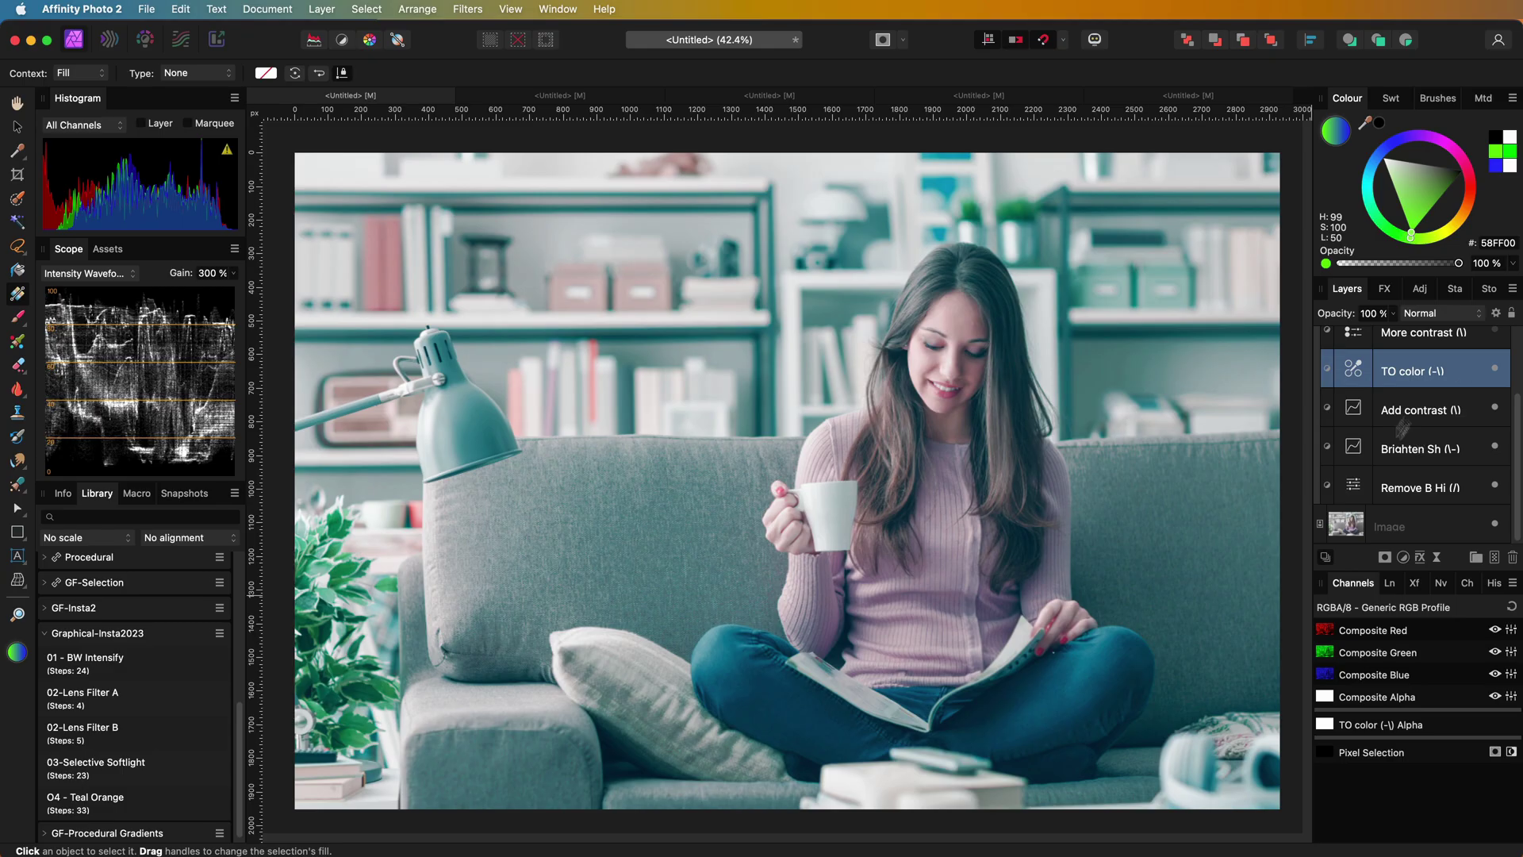
- Make the More contrast layer visible, toggling it off and on to compare its effect
{"action": "scroll", "coordinate": [1398, 432], "scroll_direction": "up", "scroll_amount": 3}
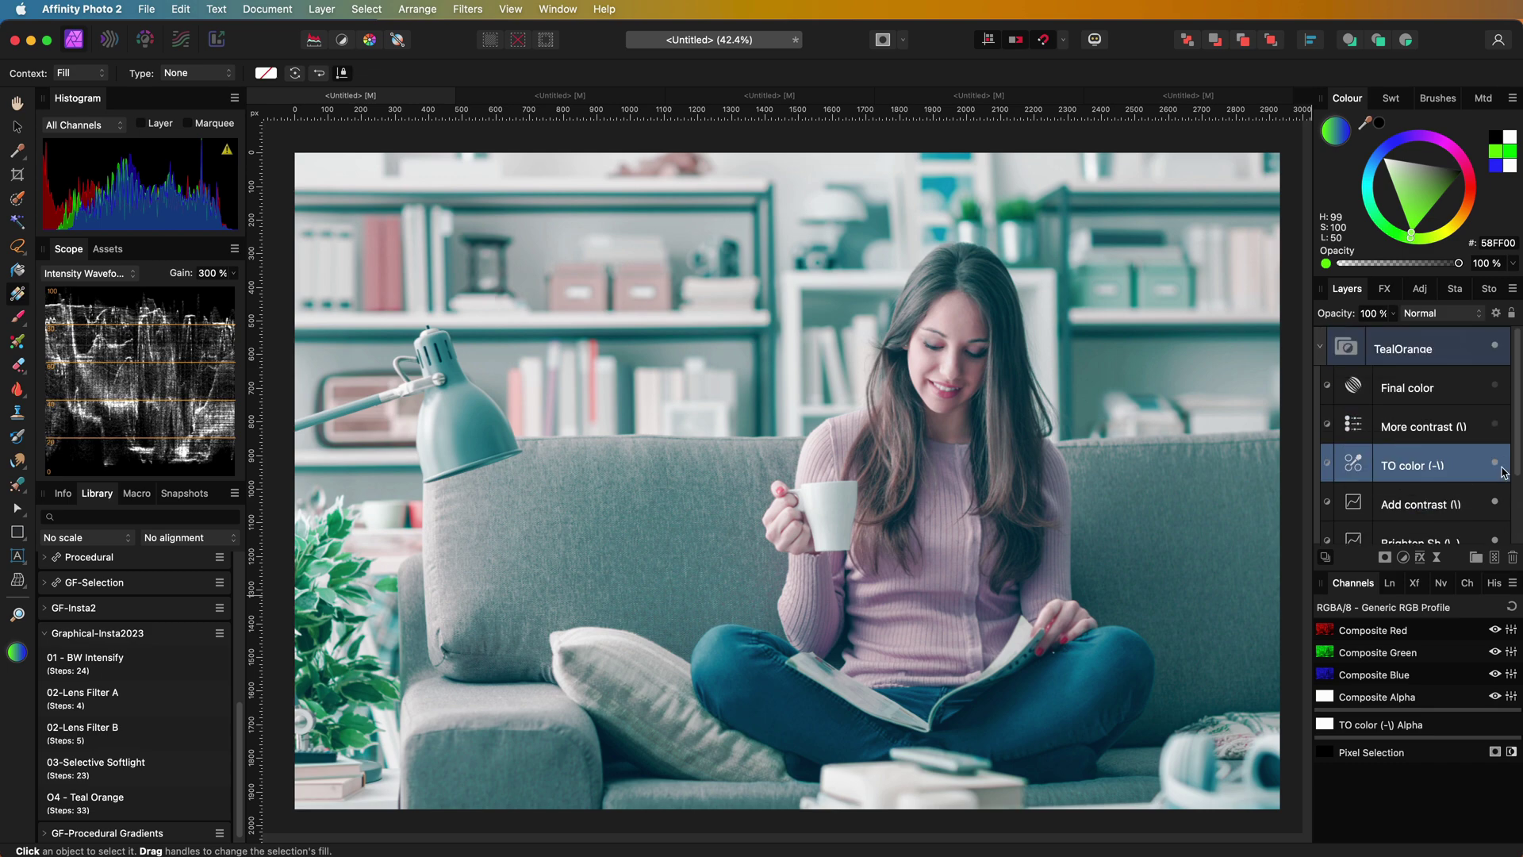
{"action": "left_click", "coordinate": [1496, 433]}
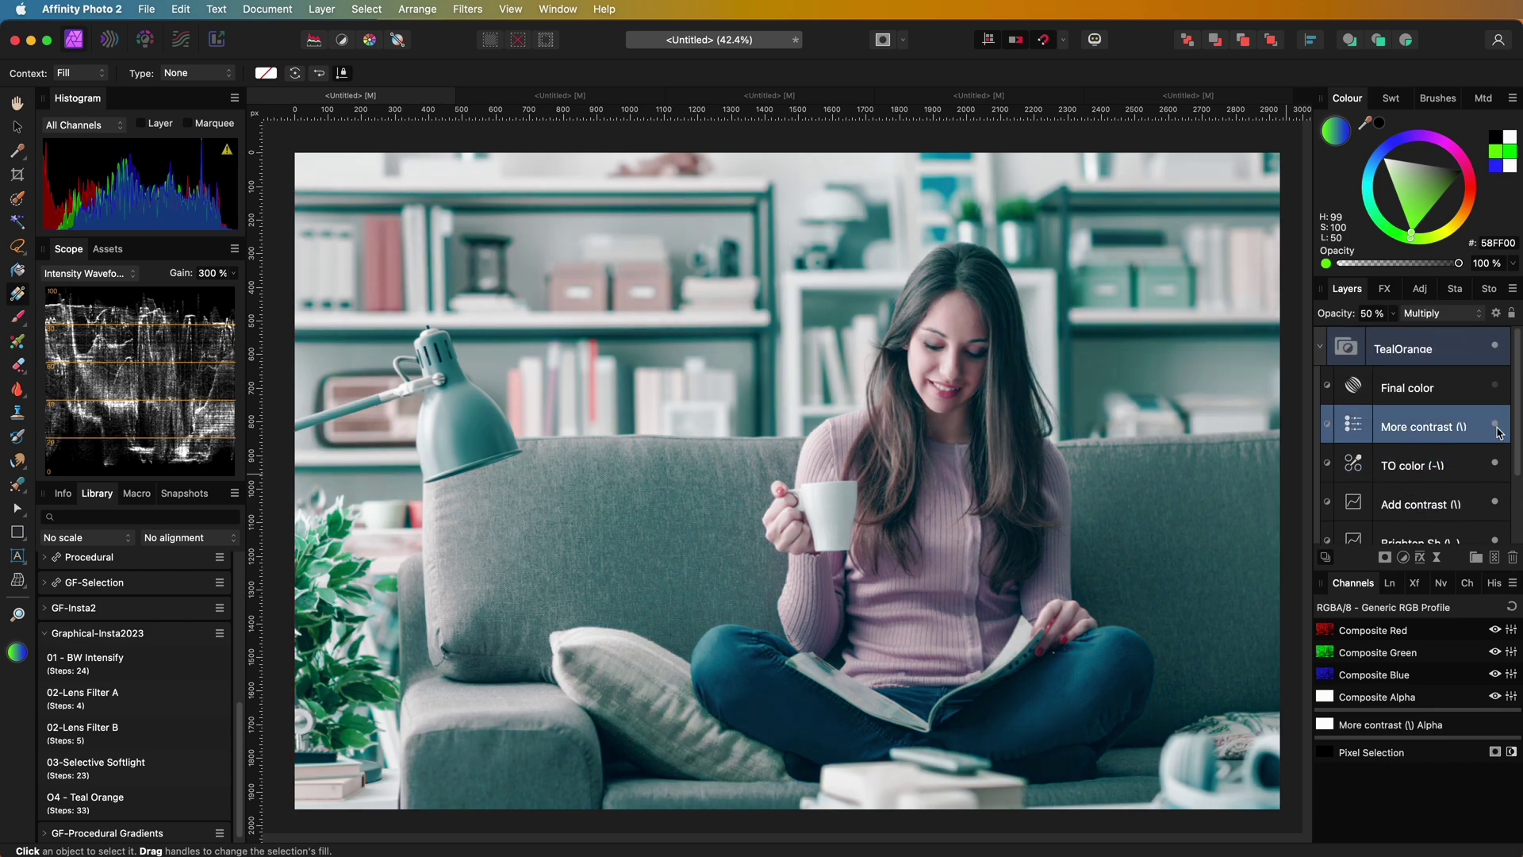
{"action": "left_click", "coordinate": [1496, 426]}
{"action": "left_click", "coordinate": [1496, 426]}
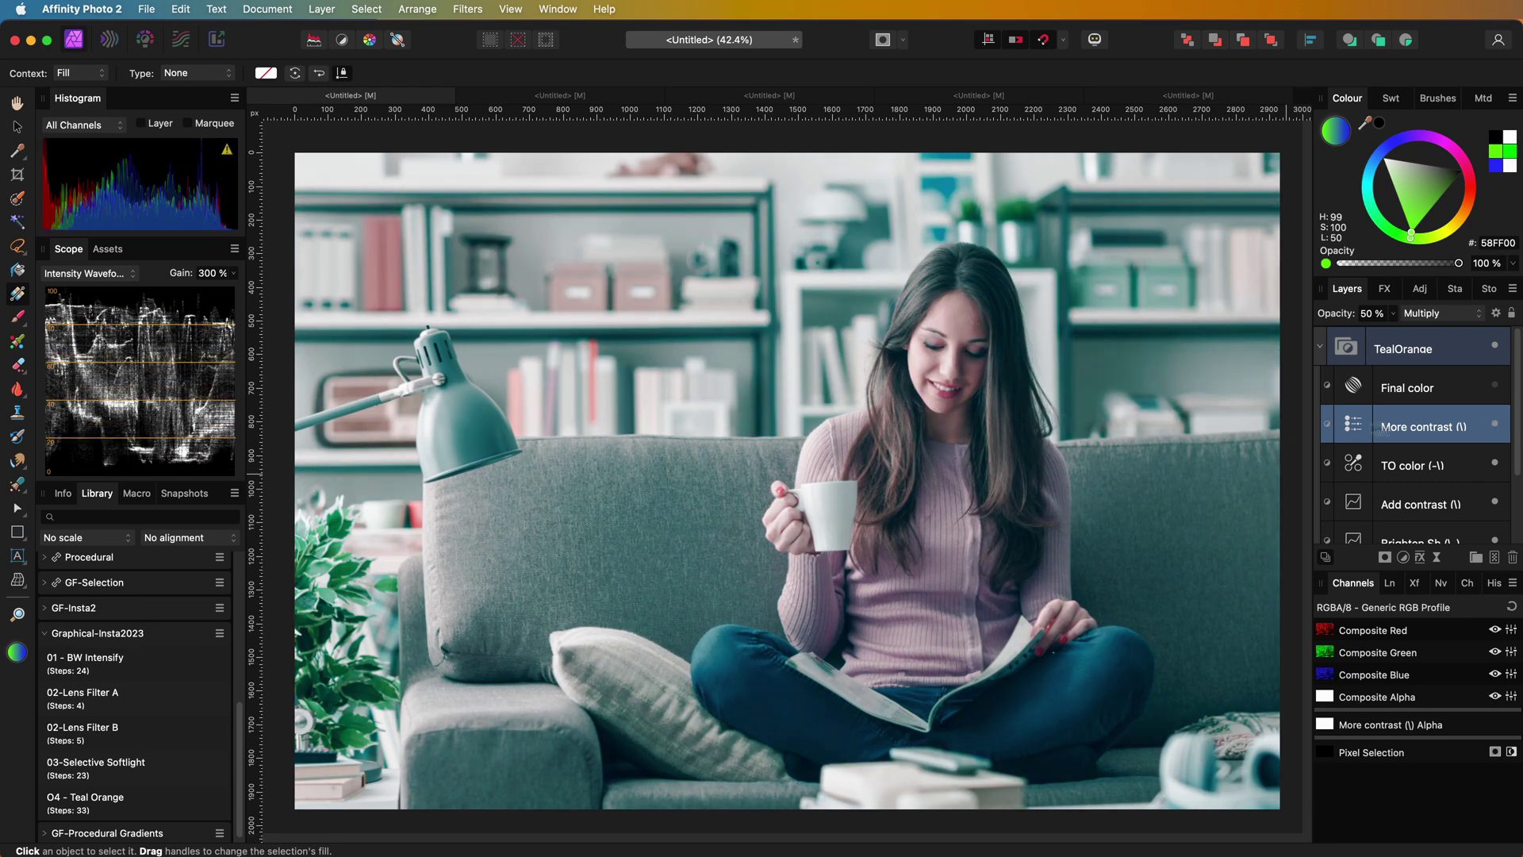
- Examine the More contrast layer's Colour Balance values for Midtones, Shadows and Highlights
{"action": "double_click", "coordinate": [1355, 426]}
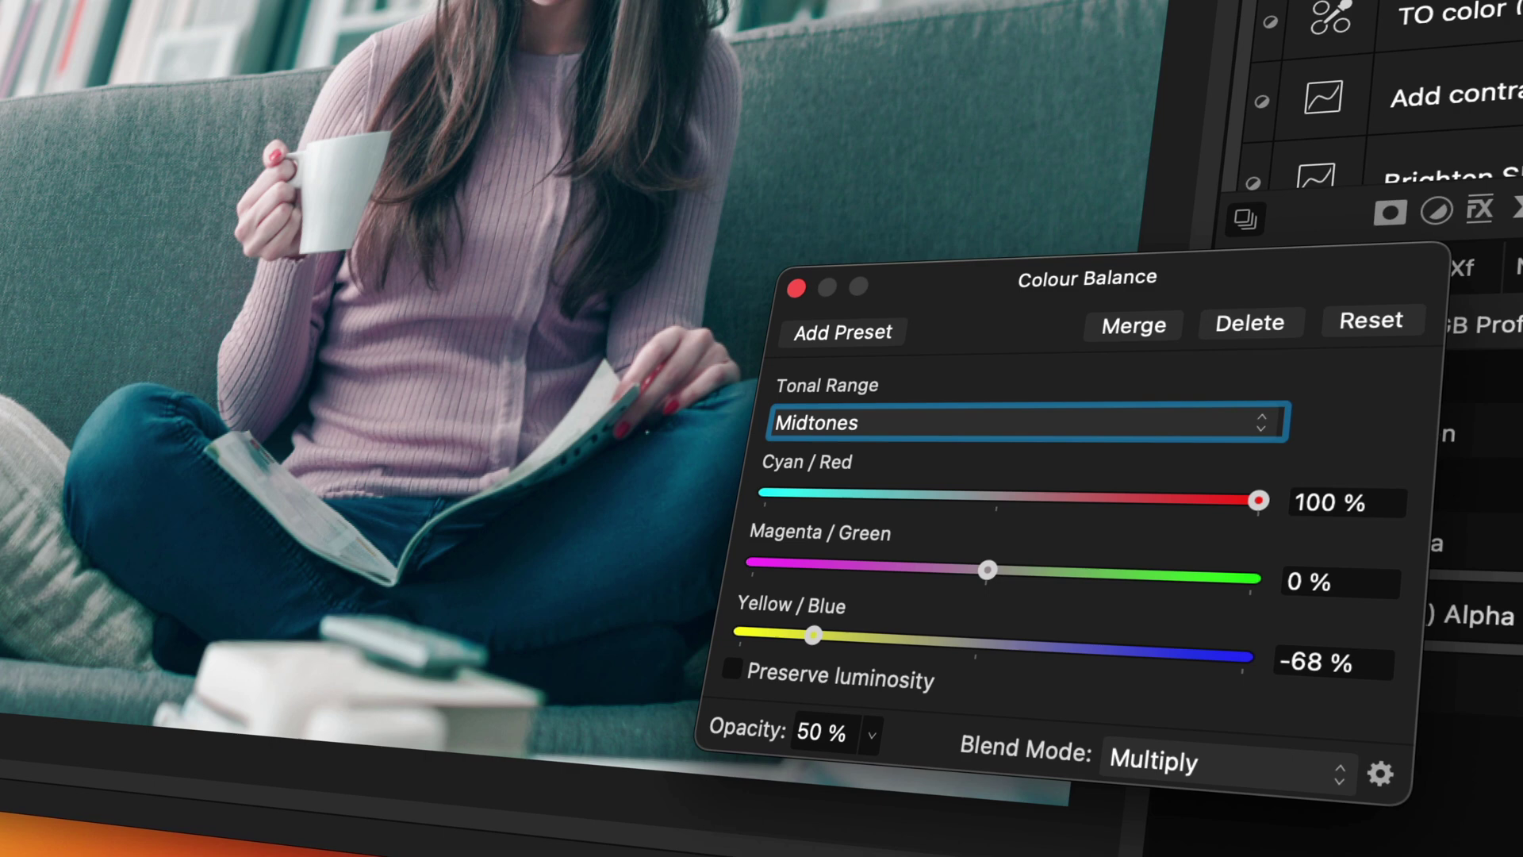
{"action": "left_click", "coordinate": [1015, 422]}
{"action": "left_click", "coordinate": [1007, 389]}
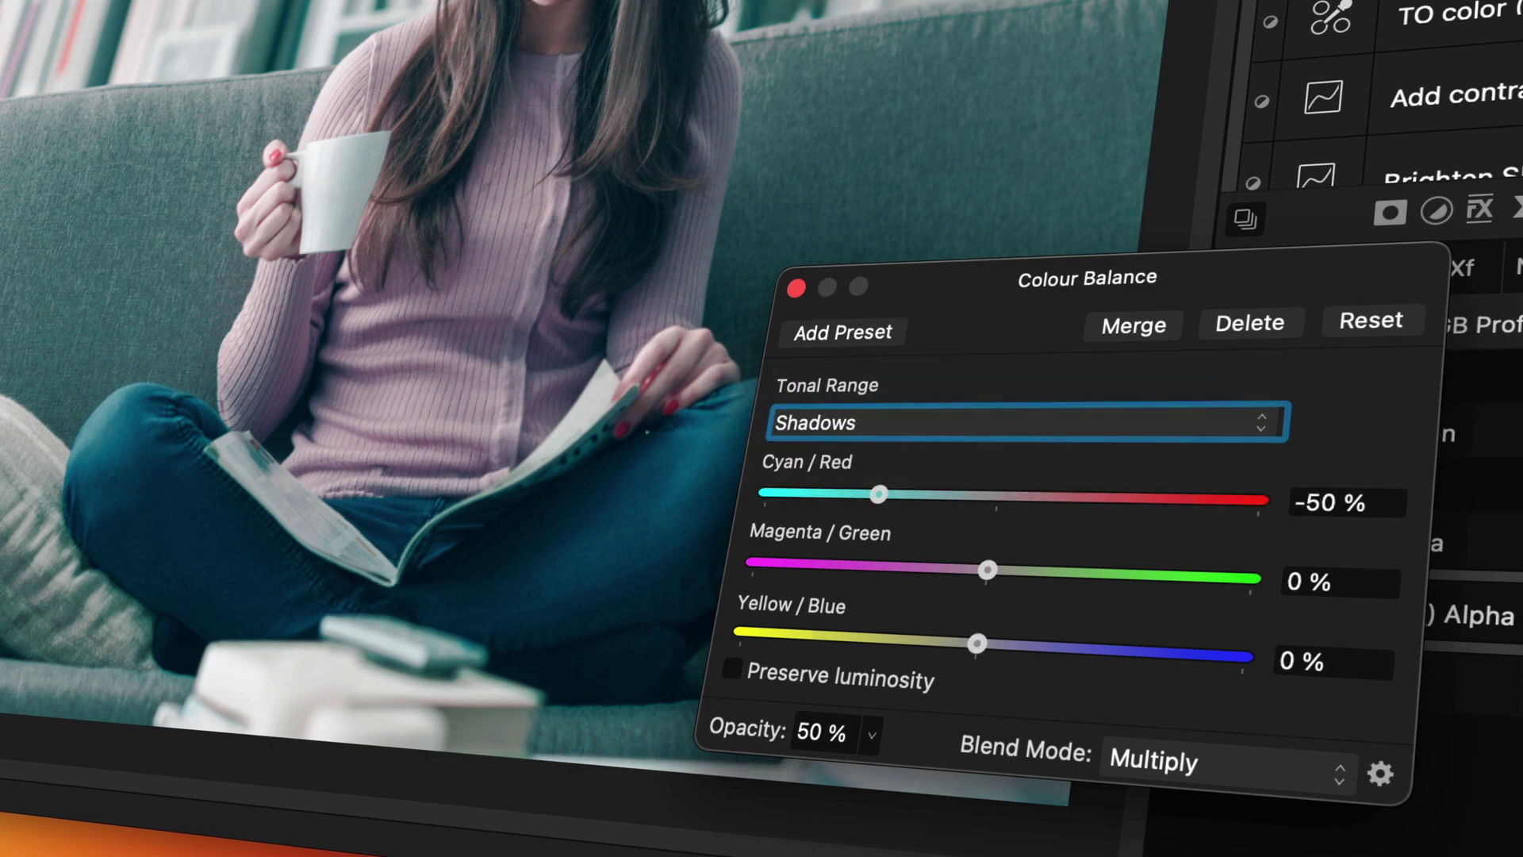
{"action": "key", "text": "space"}
{"action": "key", "text": "Down"}
{"action": "key", "text": "Down"}
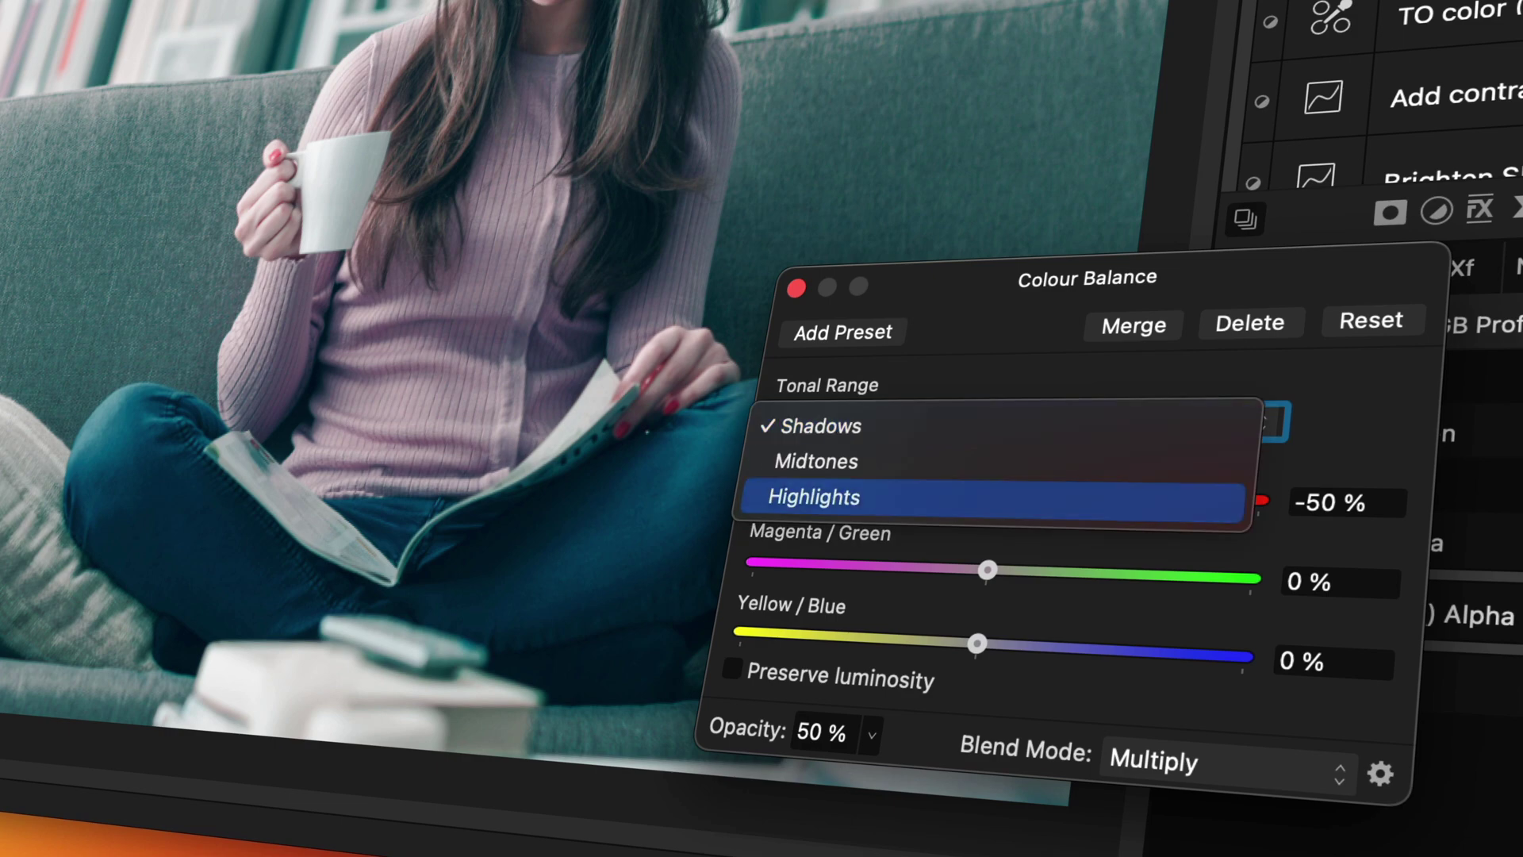
{"action": "key", "text": "Return"}
{"action": "key", "text": "space"}
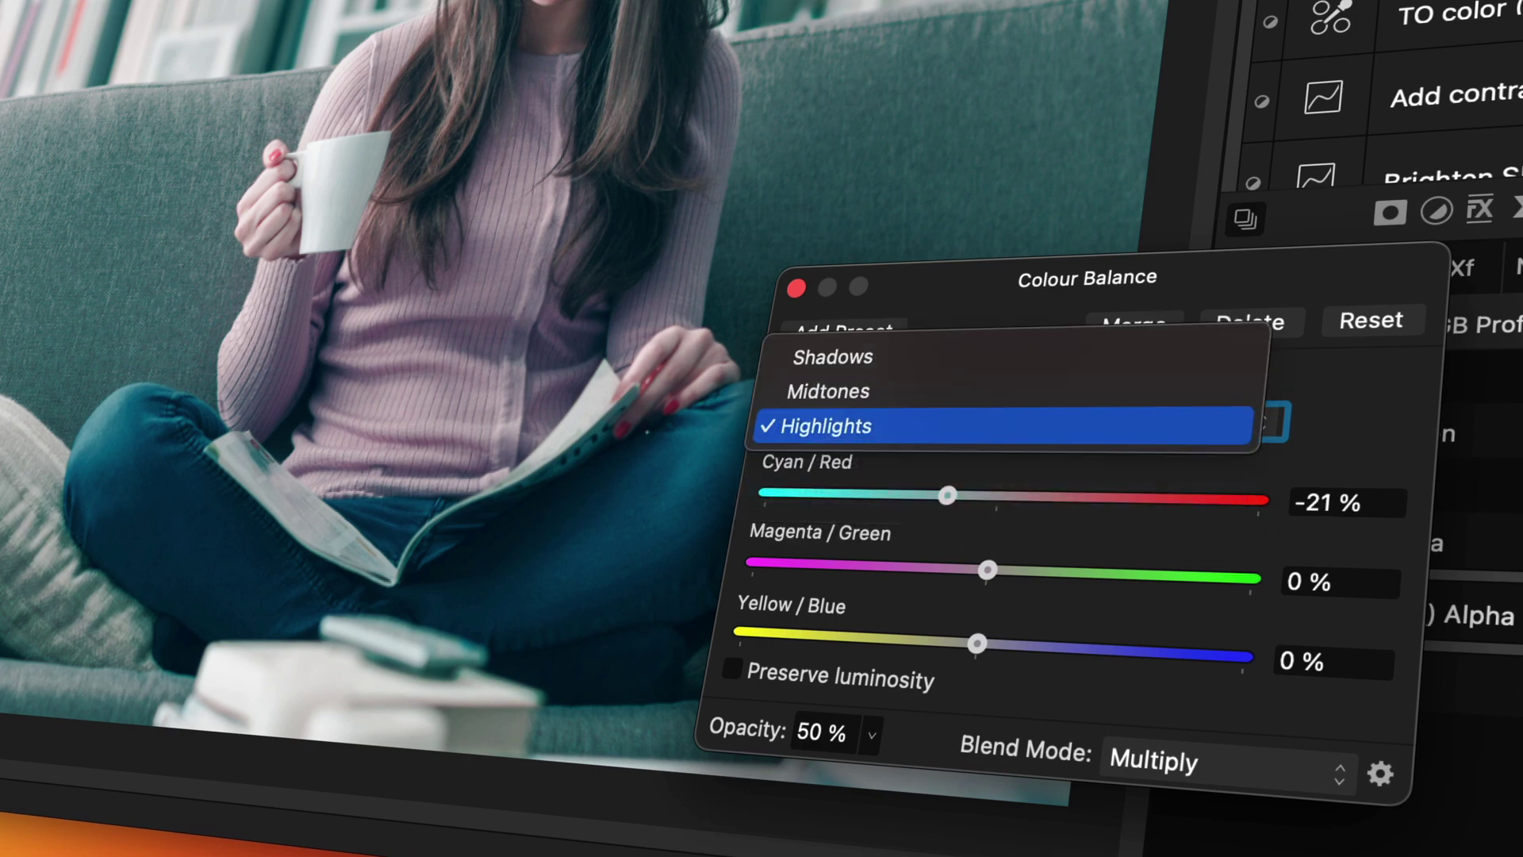
{"action": "key", "text": "Up"}
{"action": "key", "text": "Return"}
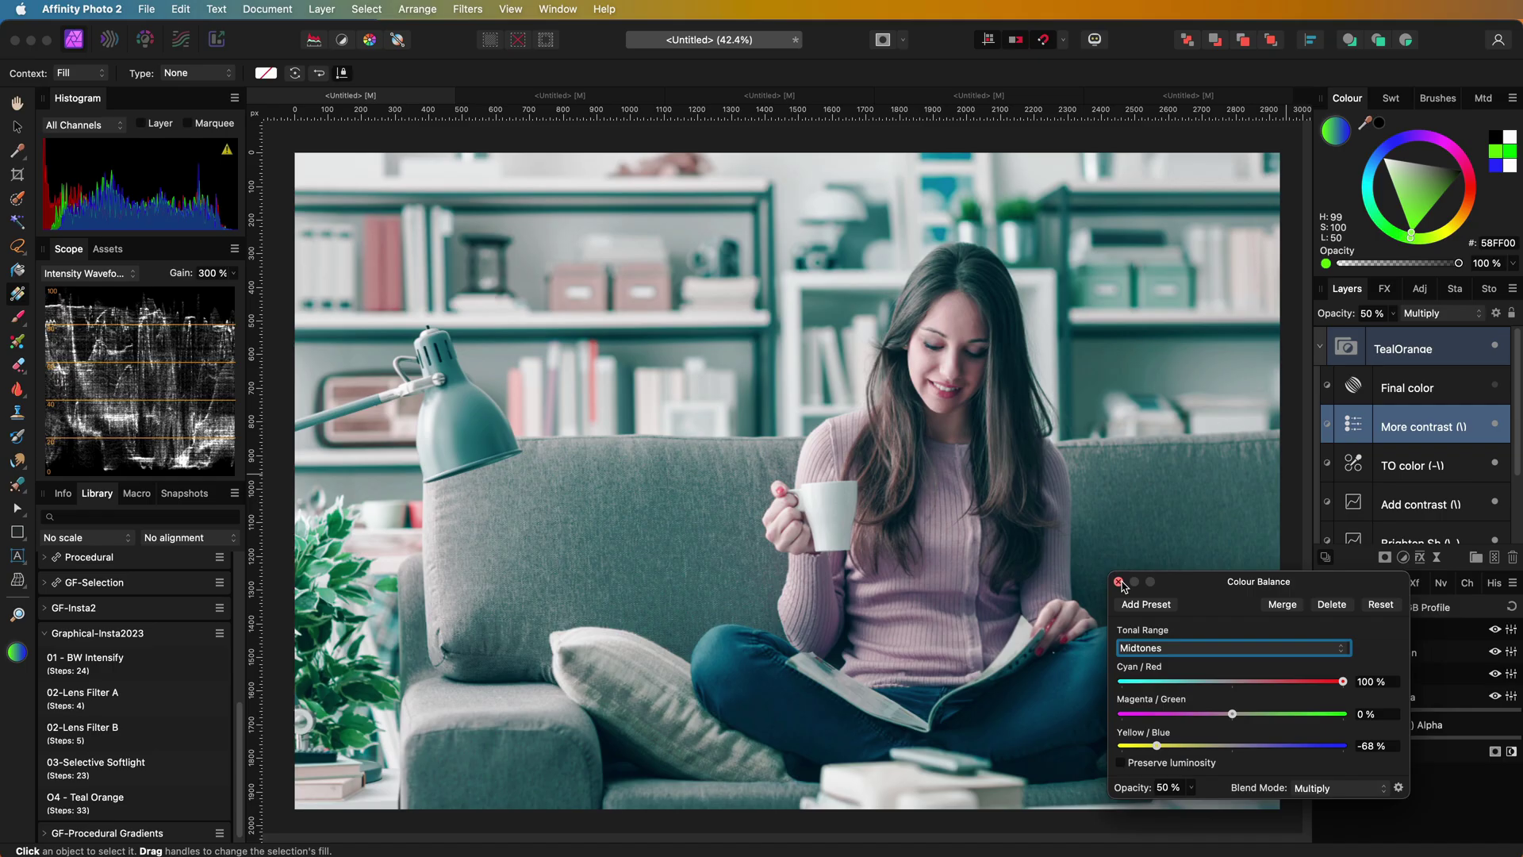
{"action": "left_click", "coordinate": [796, 287]}
- Review the Final color layer's gradient map and set its fill opacity to 50 % and layer opacity to 28 %
{"action": "double_click", "coordinate": [1353, 386]}
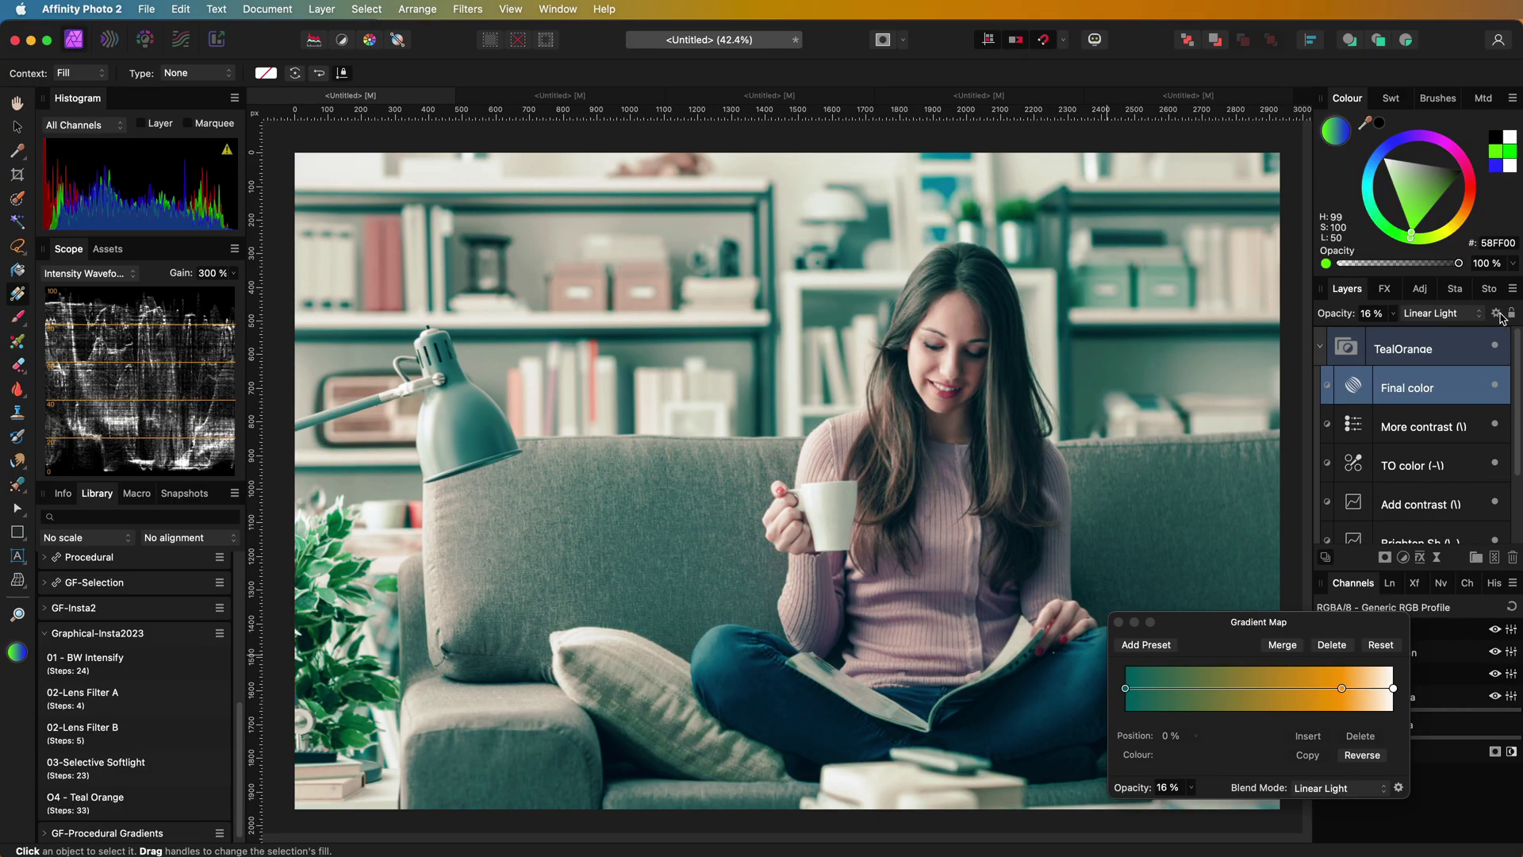
{"action": "left_click", "coordinate": [1497, 314]}
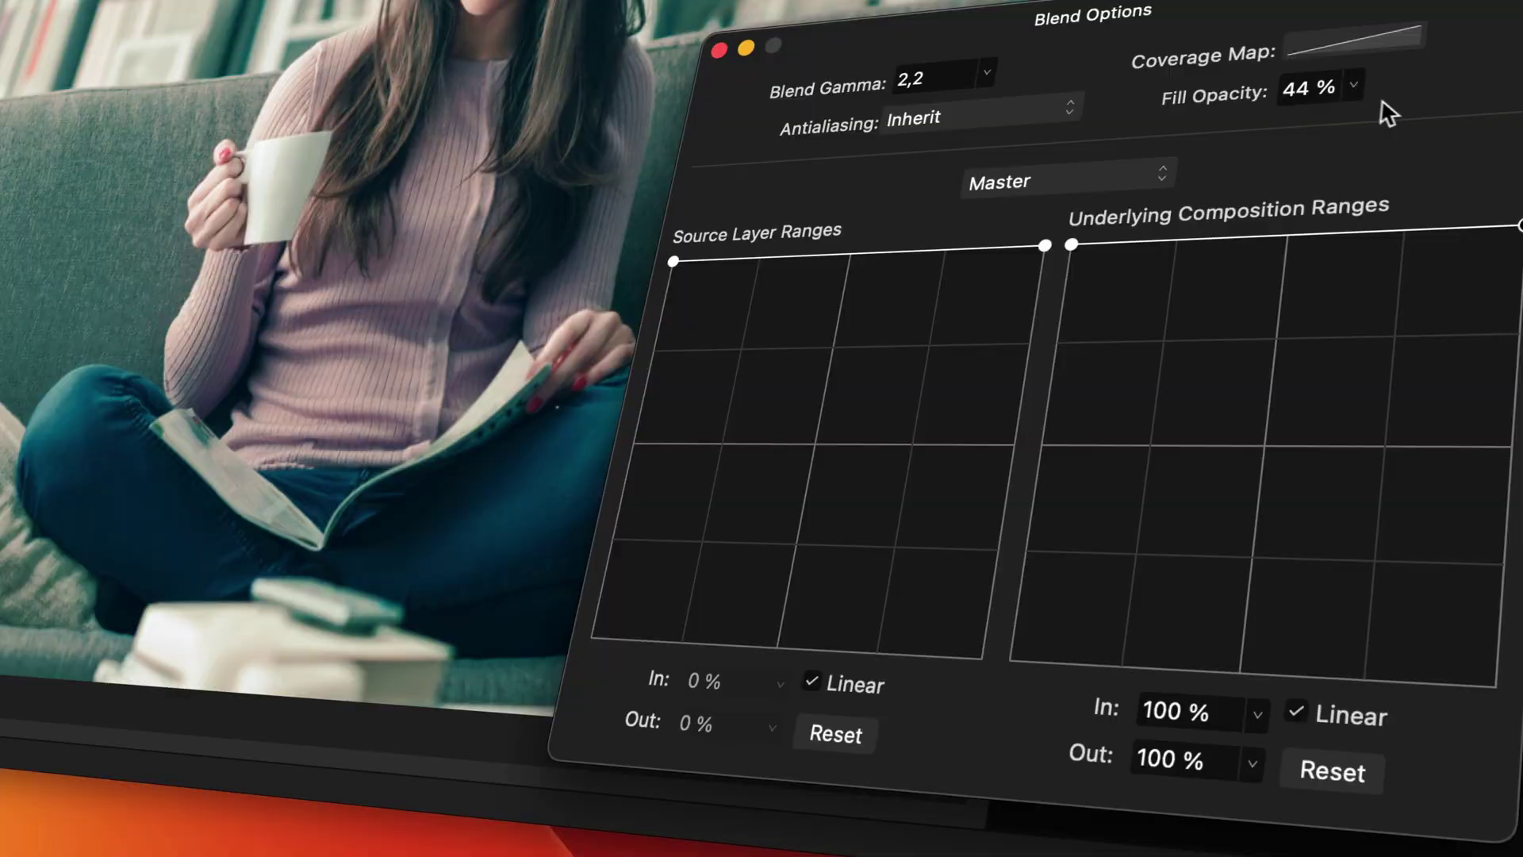
{"action": "left_click", "coordinate": [1355, 85]}
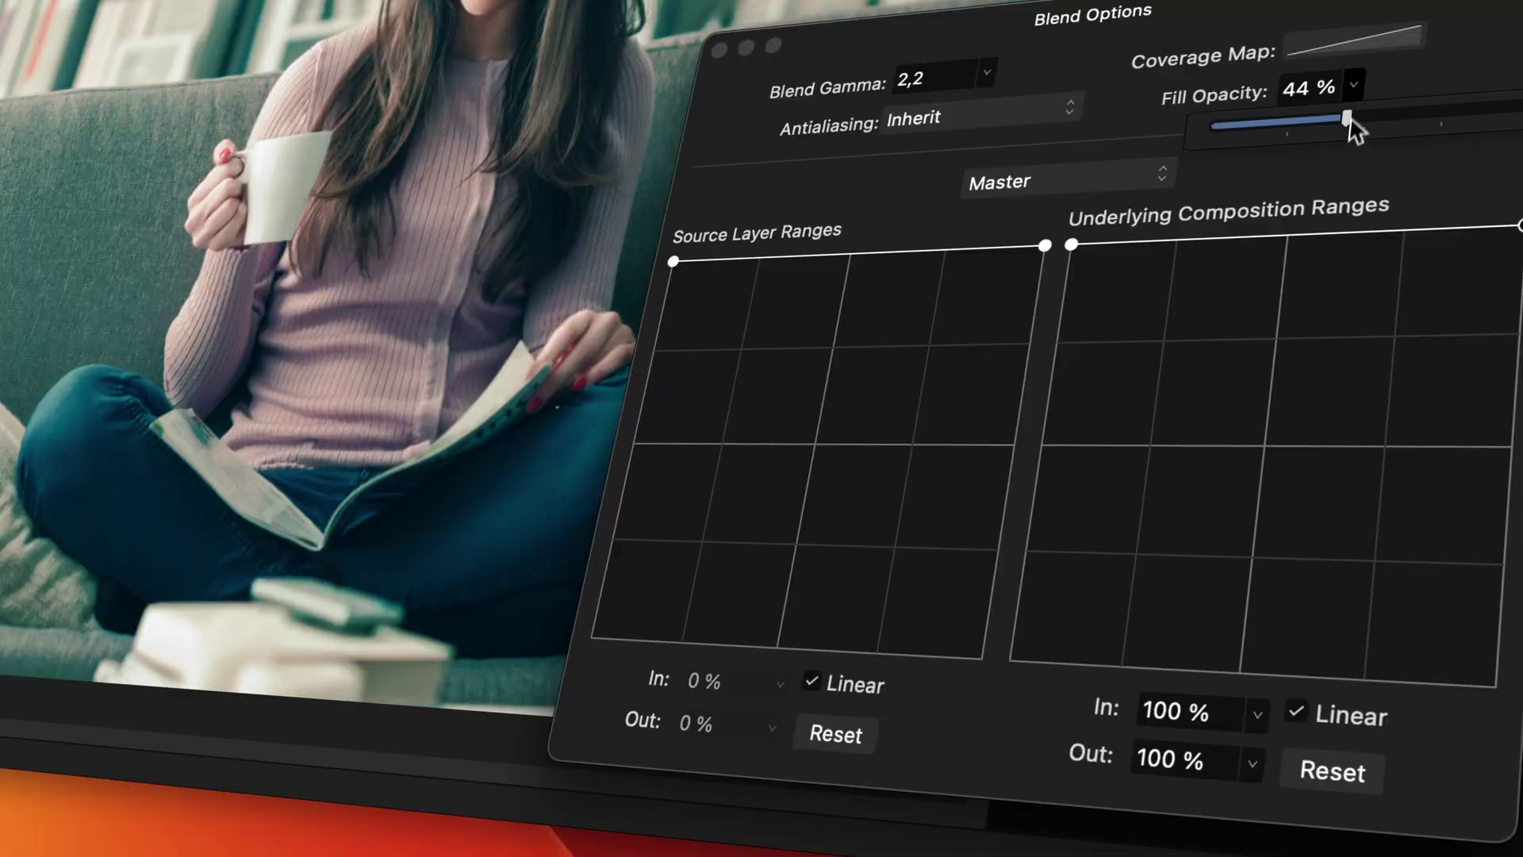
{"action": "left_click_drag", "start_coordinate": [1347, 121], "coordinate": [1517, 111]}
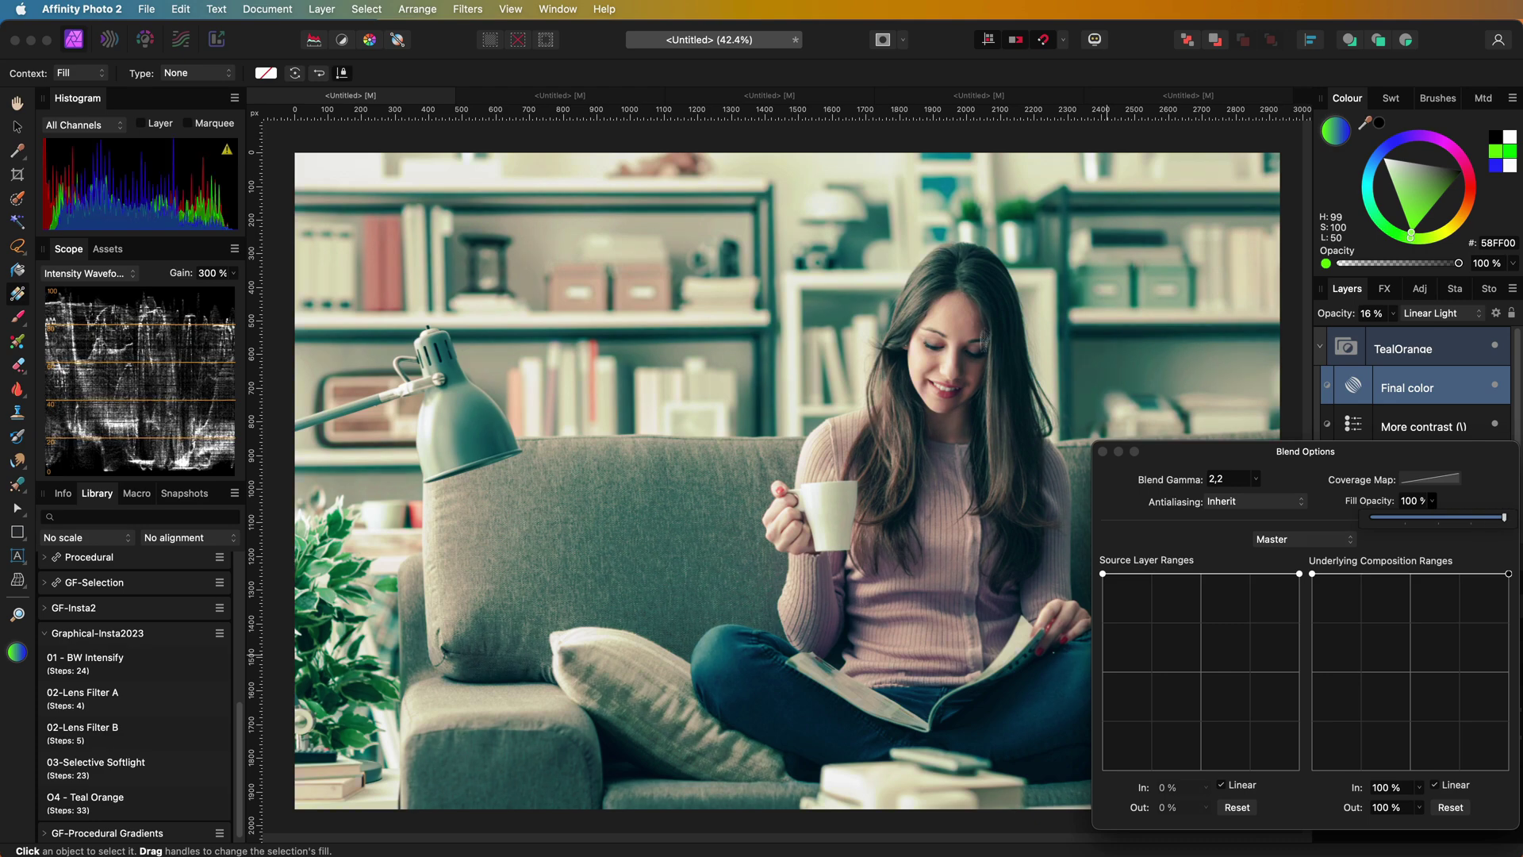
{"action": "left_click_drag", "start_coordinate": [1504, 517], "coordinate": [1438, 517]}
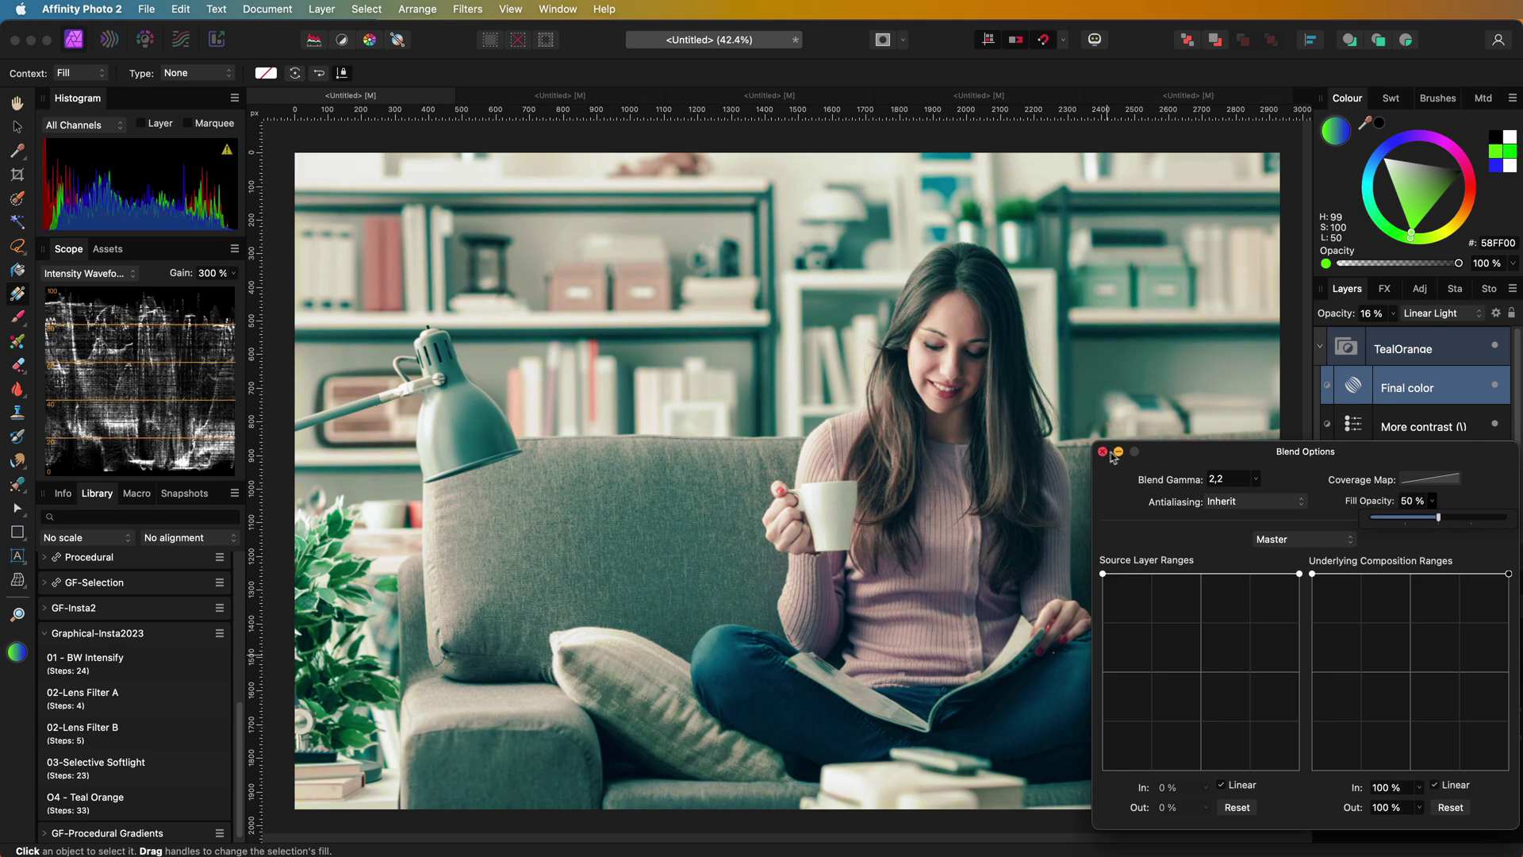
{"action": "left_click", "coordinate": [1103, 452]}
{"action": "left_click", "coordinate": [1119, 623]}
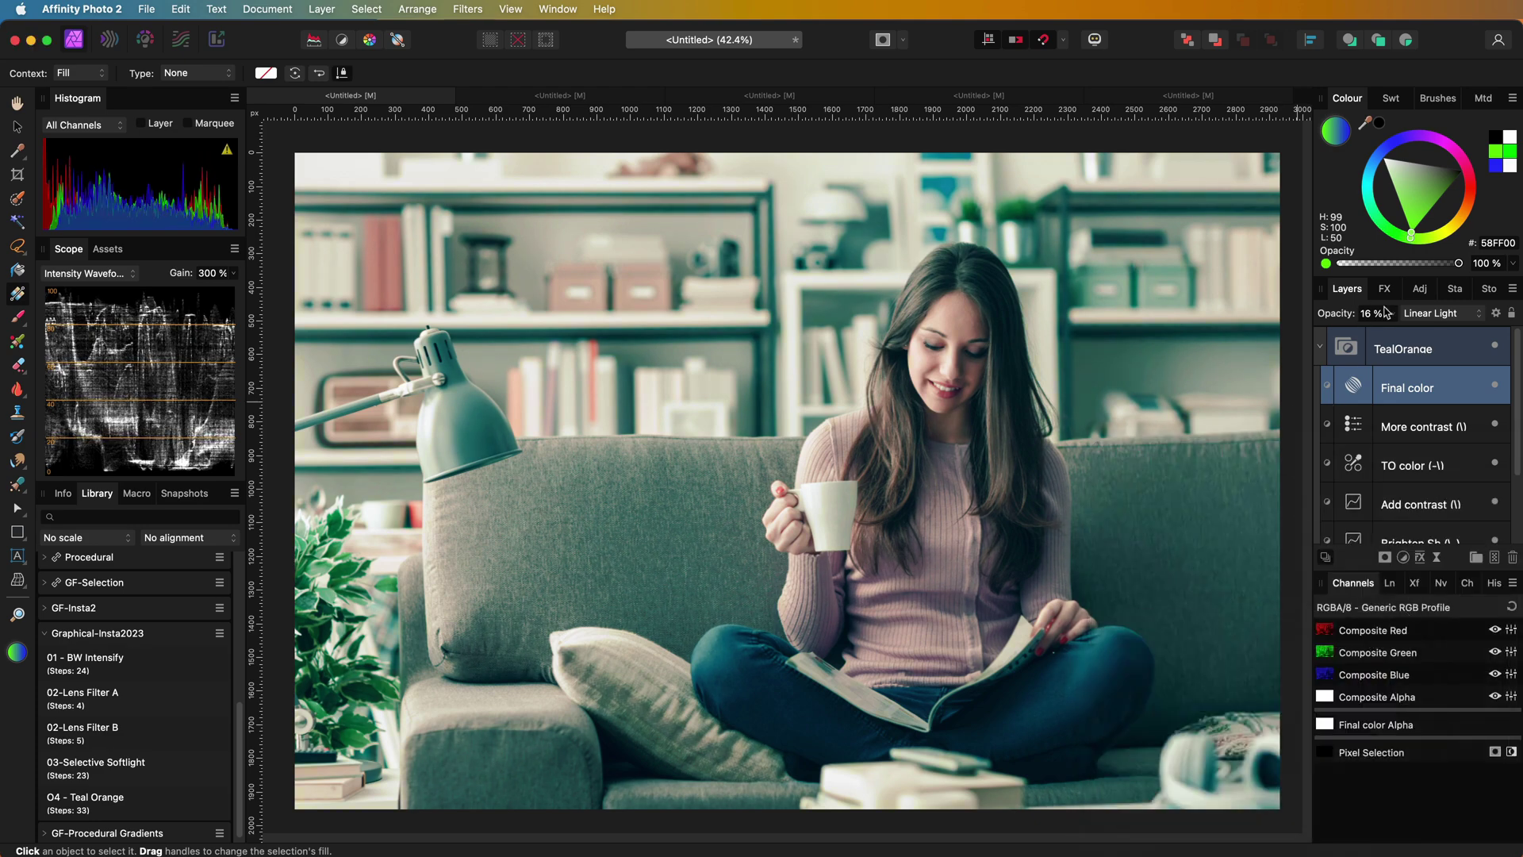
- Collapse the TealOrange group and lower the highlight end of its underlying composition range to about mid-height
{"action": "left_click", "coordinate": [1320, 350]}
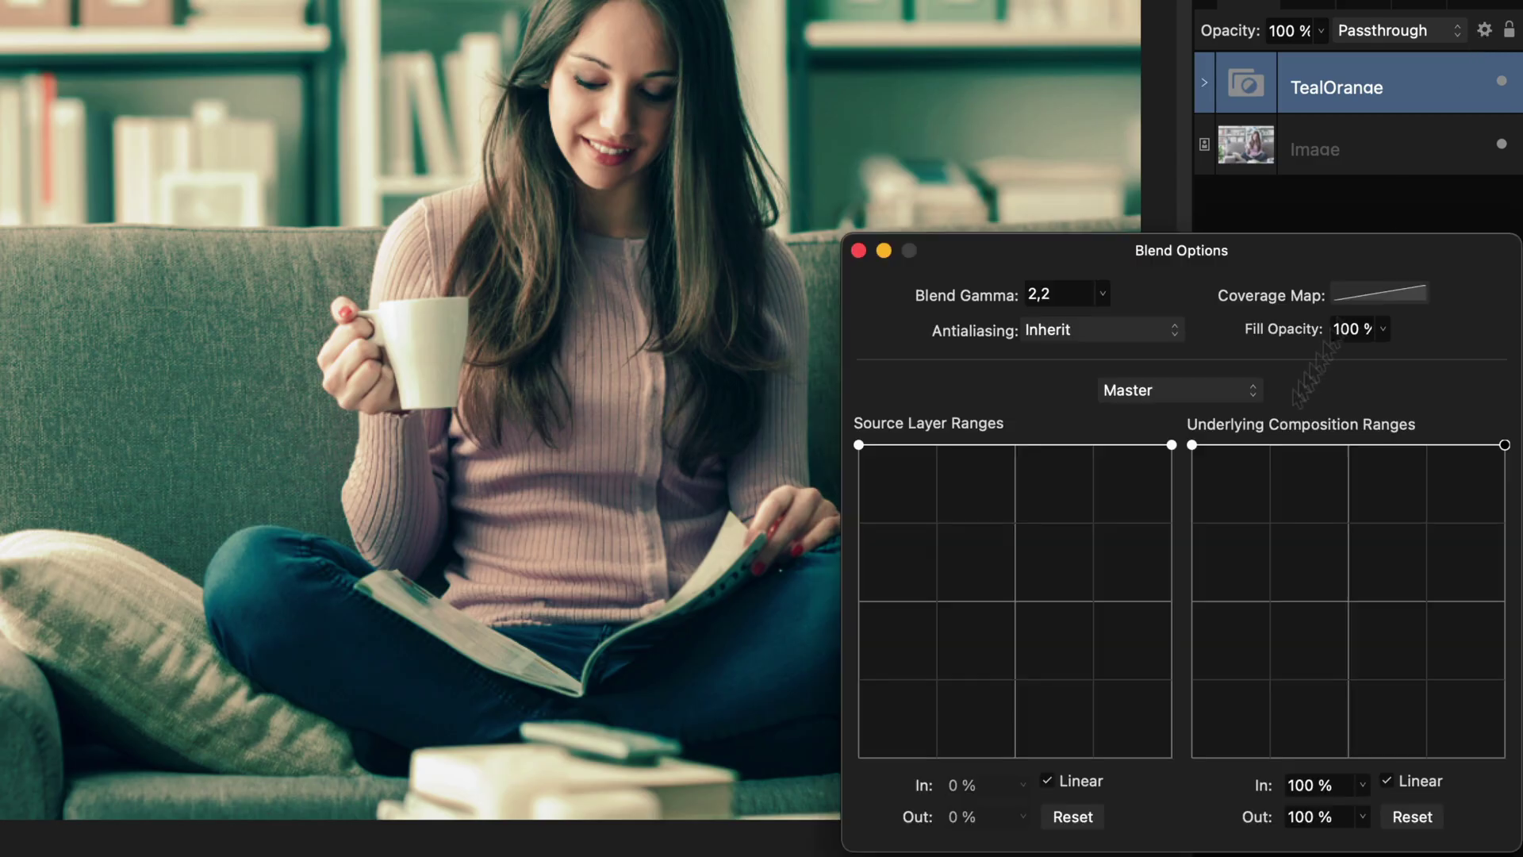
{"action": "left_click_drag", "start_coordinate": [1505, 445], "coordinate": [1505, 599]}
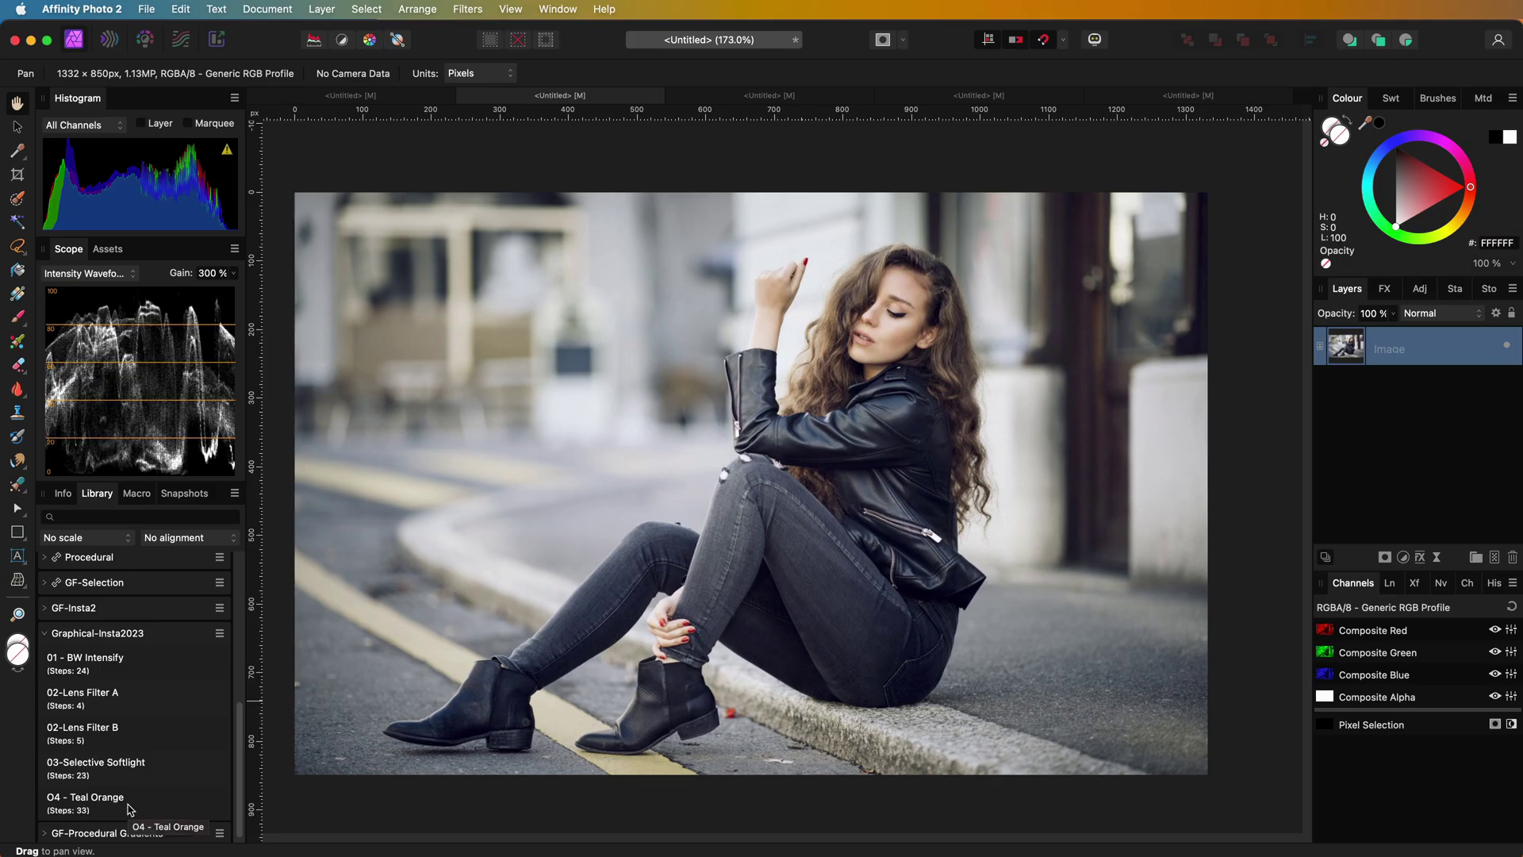
- Apply the O4 - Teal Orange macro to the street photo and toggle its Colour Balance adjustment to compare the effect
{"action": "left_click", "coordinate": [238, 703]}
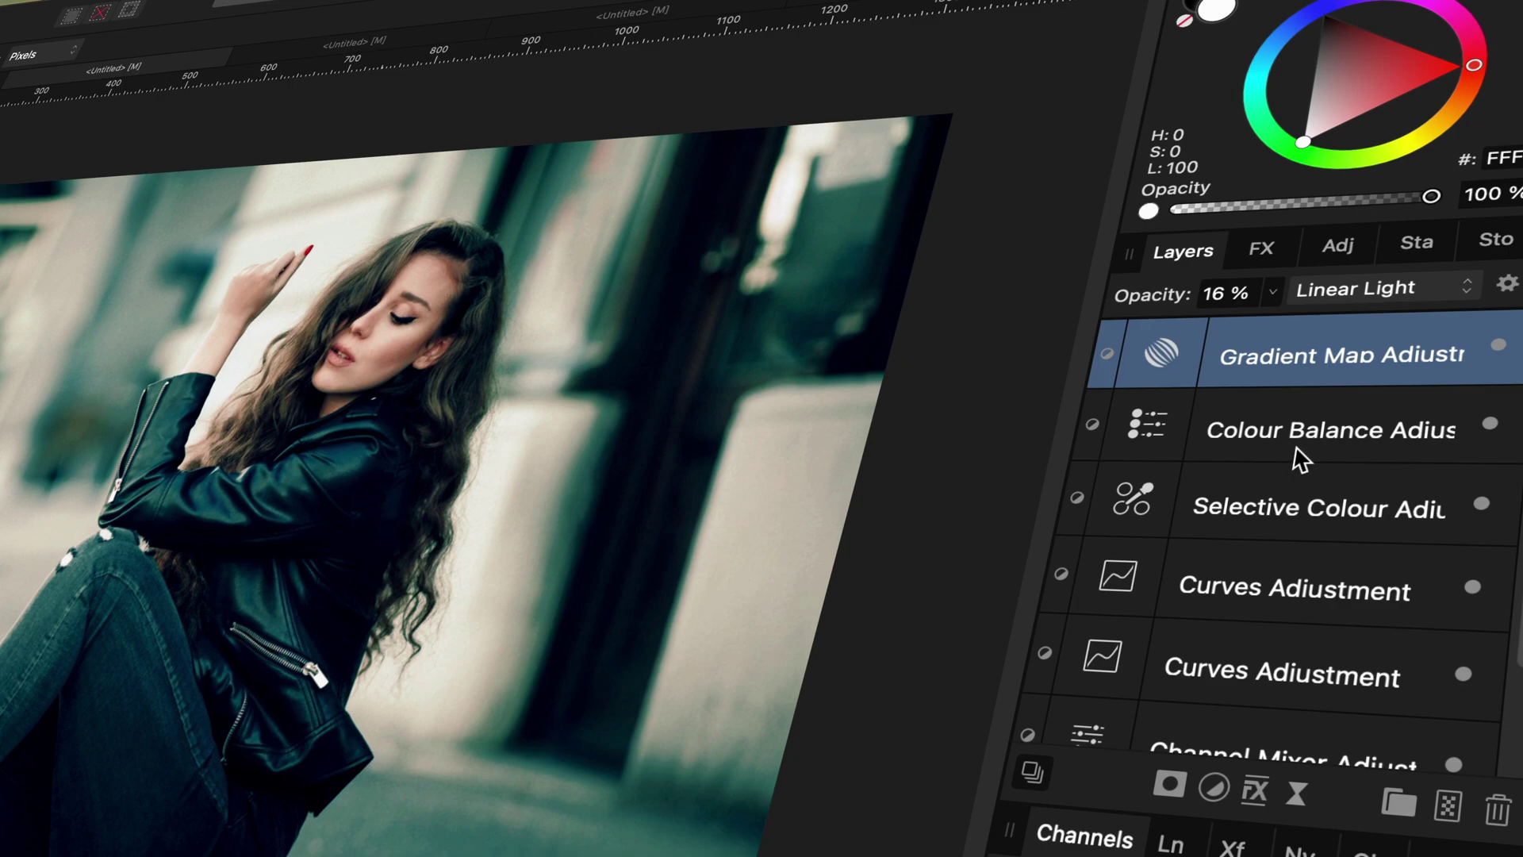
{"action": "left_click", "coordinate": [1240, 433]}
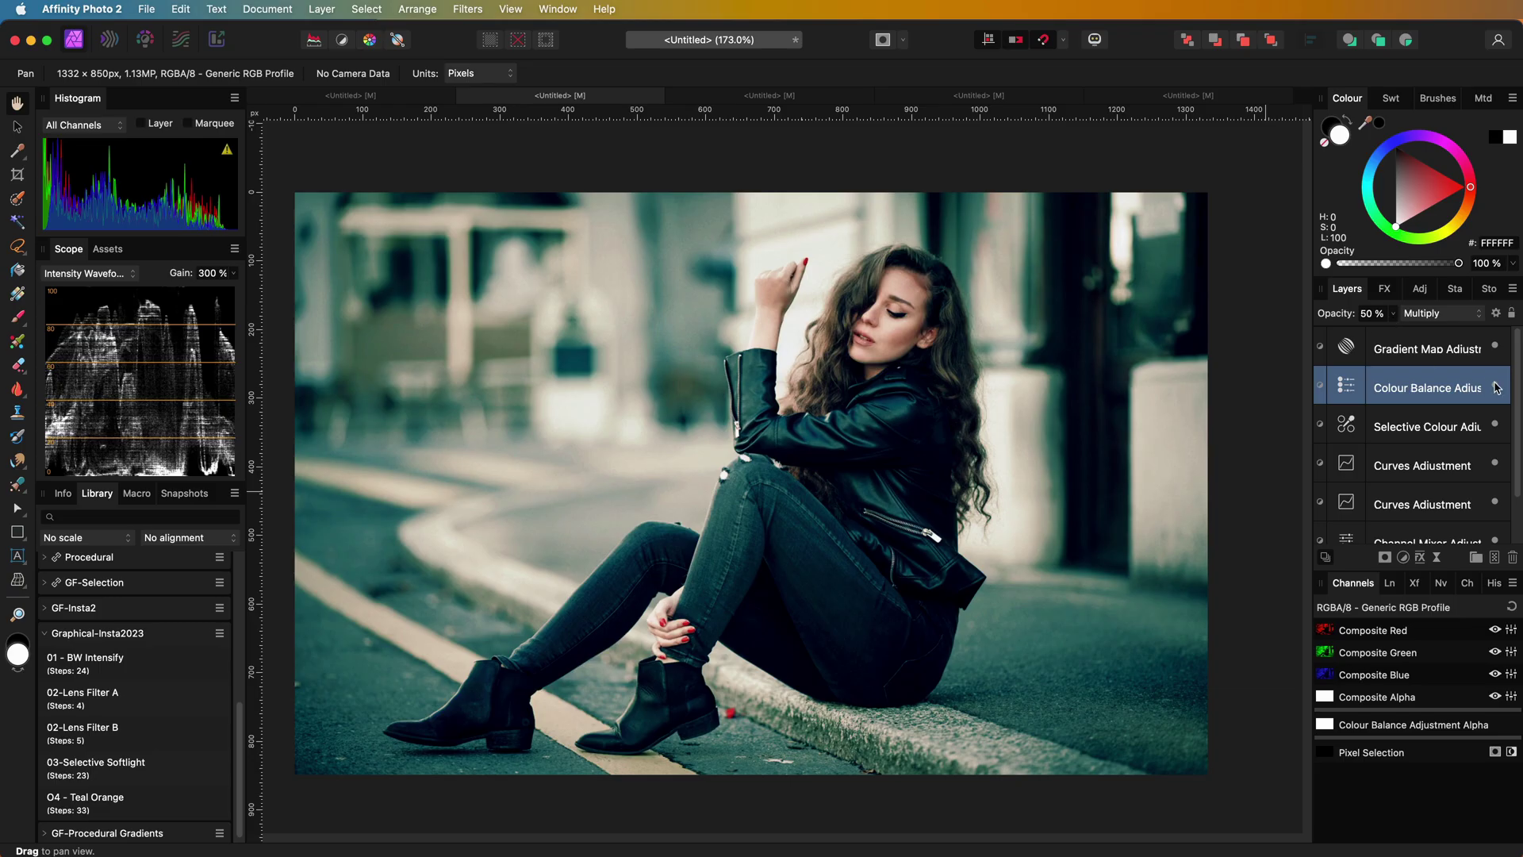
{"action": "left_click", "coordinate": [1496, 387]}
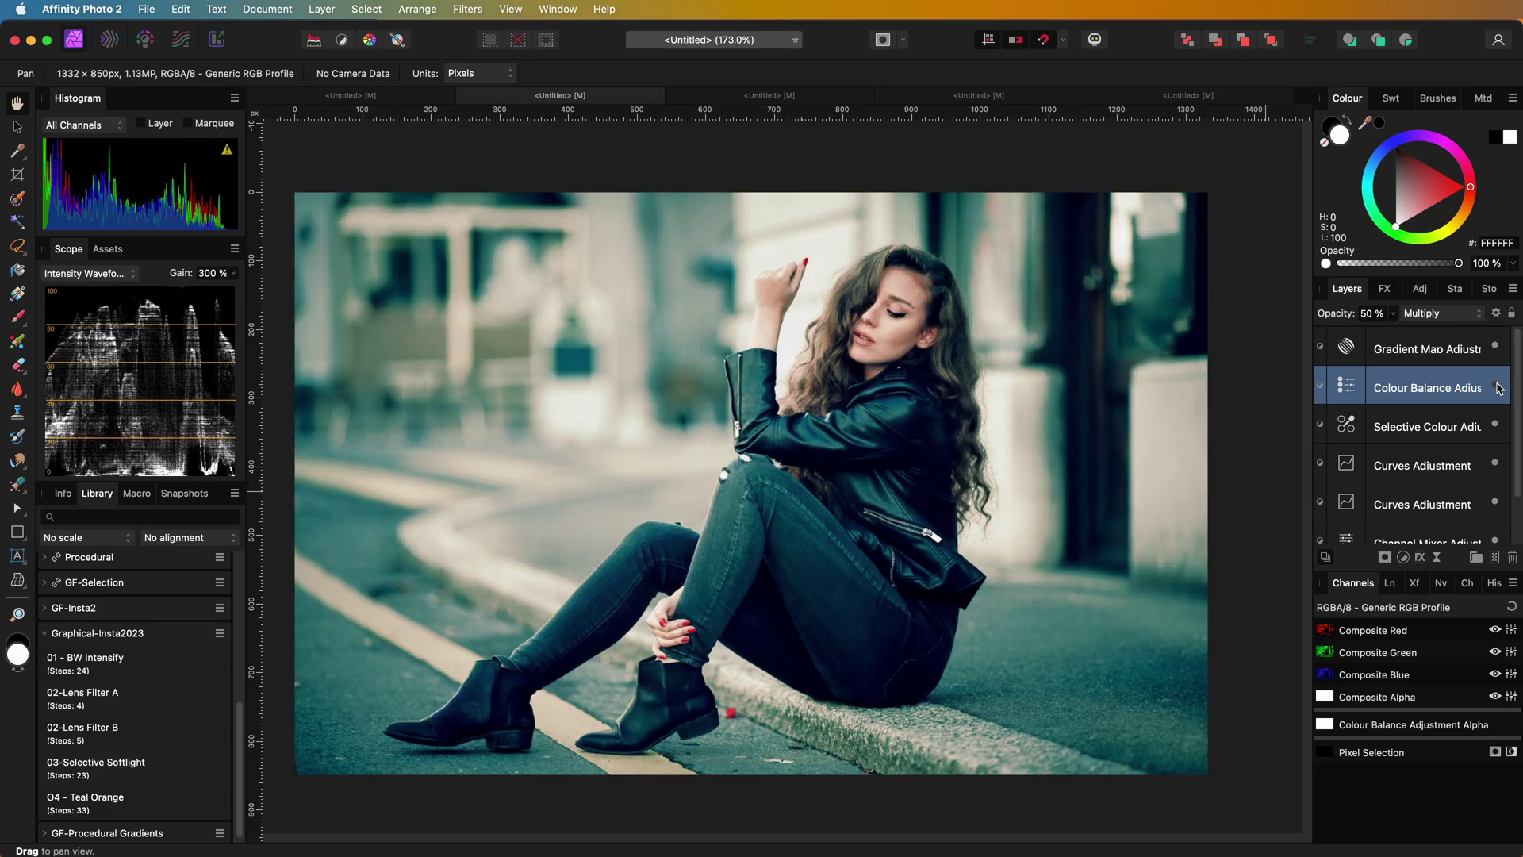
{"action": "left_click", "coordinate": [1497, 387]}
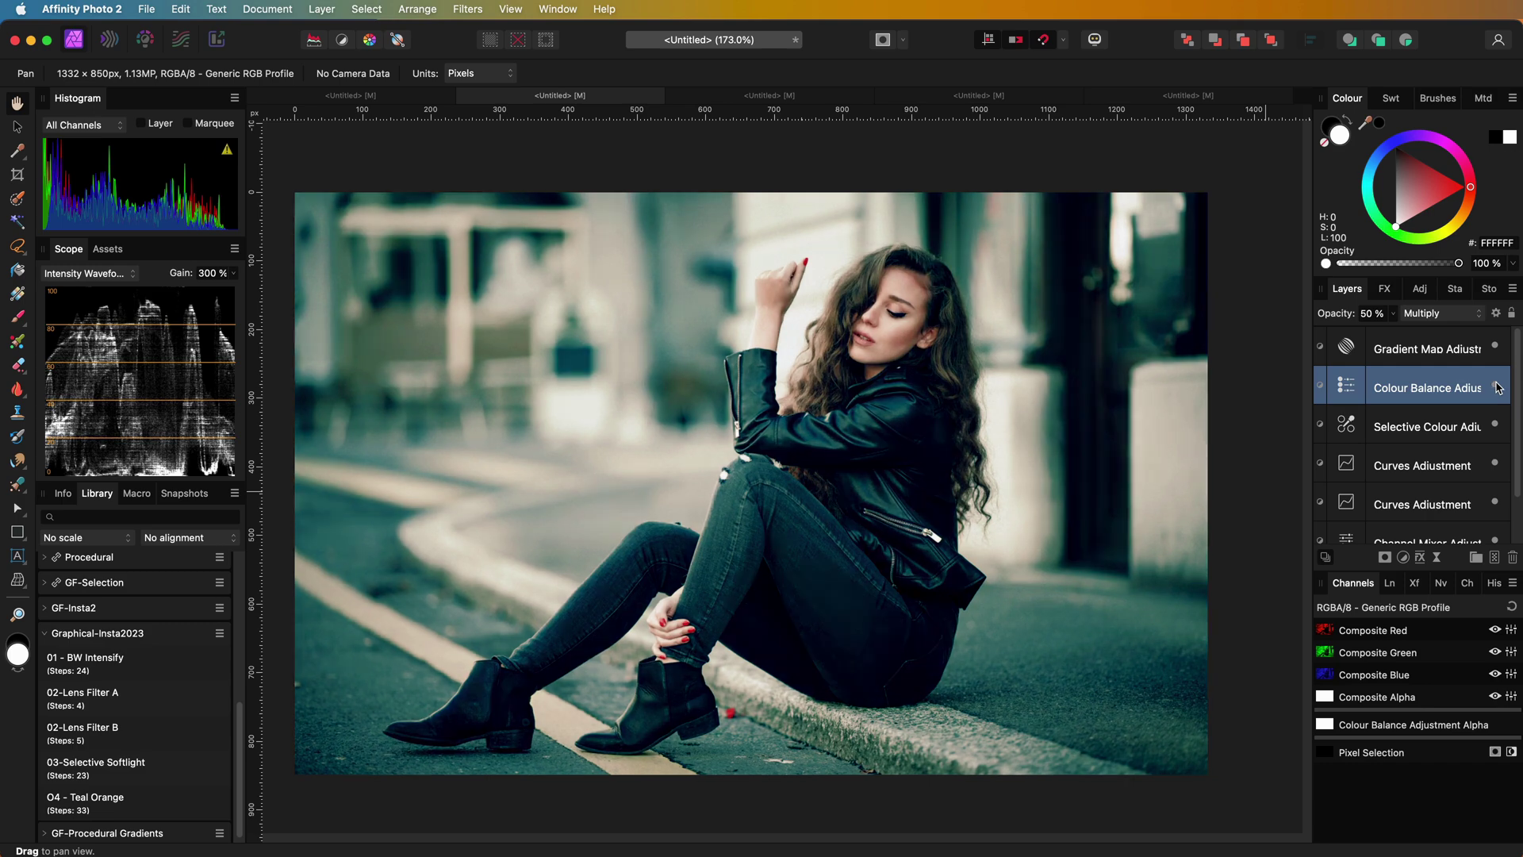
- Add a Selective Colour adjustment directly above the street photo's image layer
{"action": "scroll", "coordinate": [1410, 506], "scroll_direction": "down", "scroll_amount": 2}
{"action": "left_click", "coordinate": [1395, 530]}
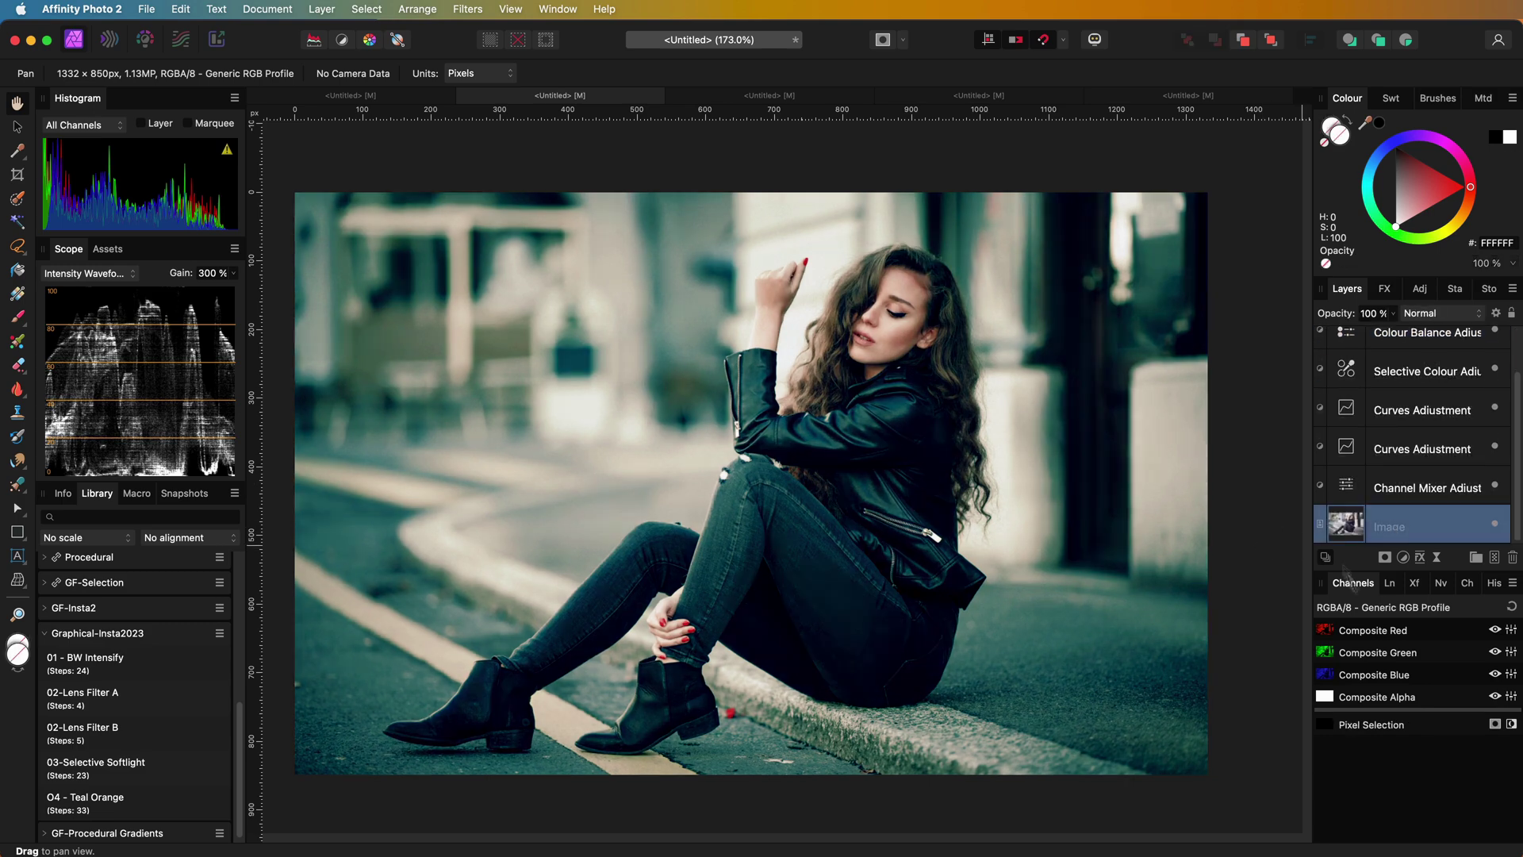
{"action": "left_click", "coordinate": [1404, 558]}
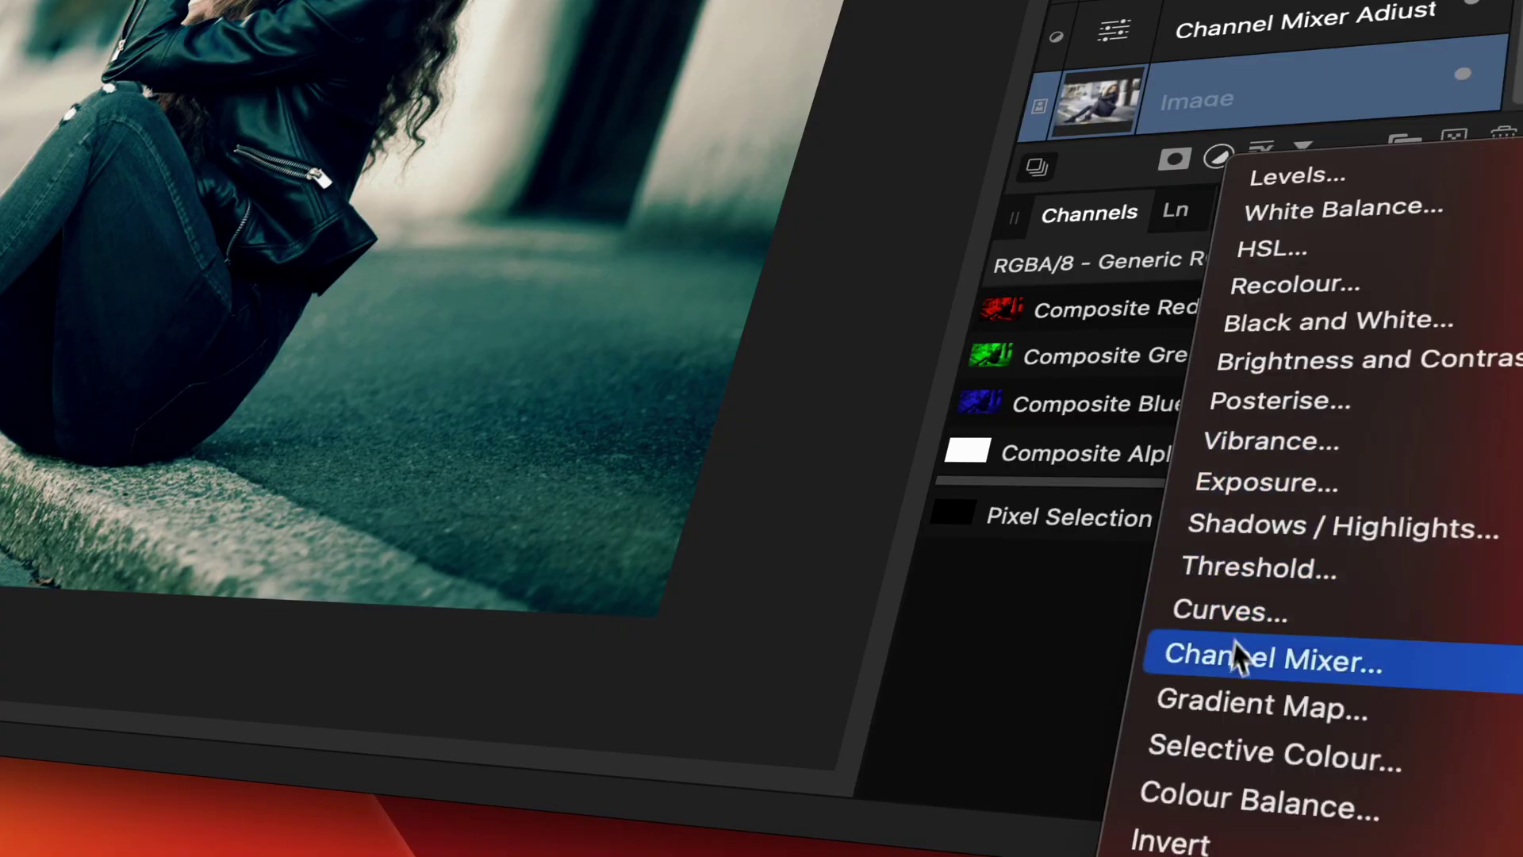
{"action": "left_click", "coordinate": [1237, 746]}
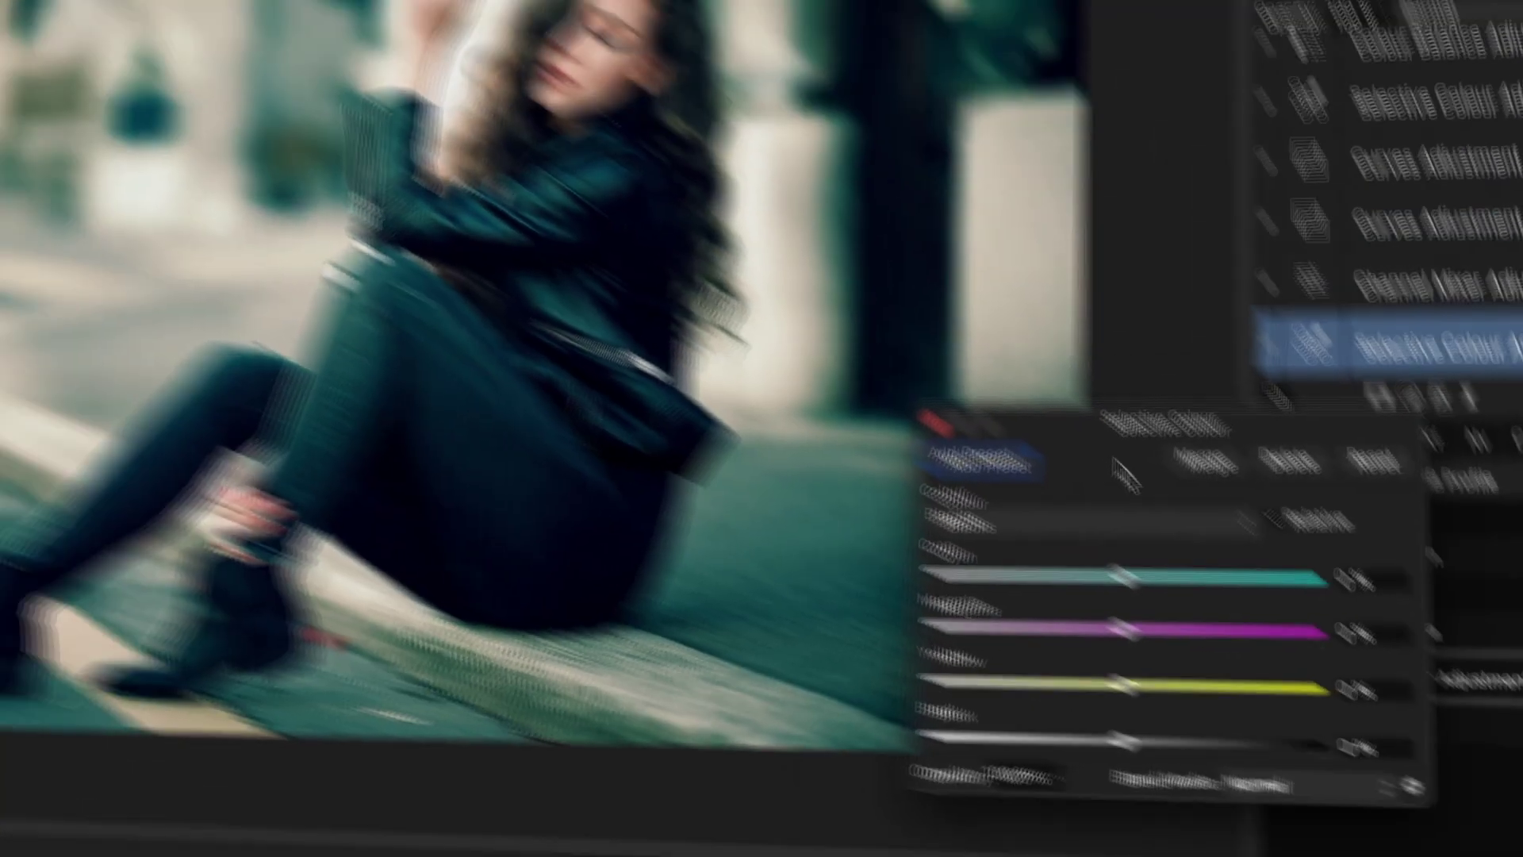
- Set the new Selective Colour adjustment's Reds to Cyan -73 %, Magenta 36 %, Yellow 38 % and Black -7 %
{"action": "left_click", "coordinate": [1071, 522]}
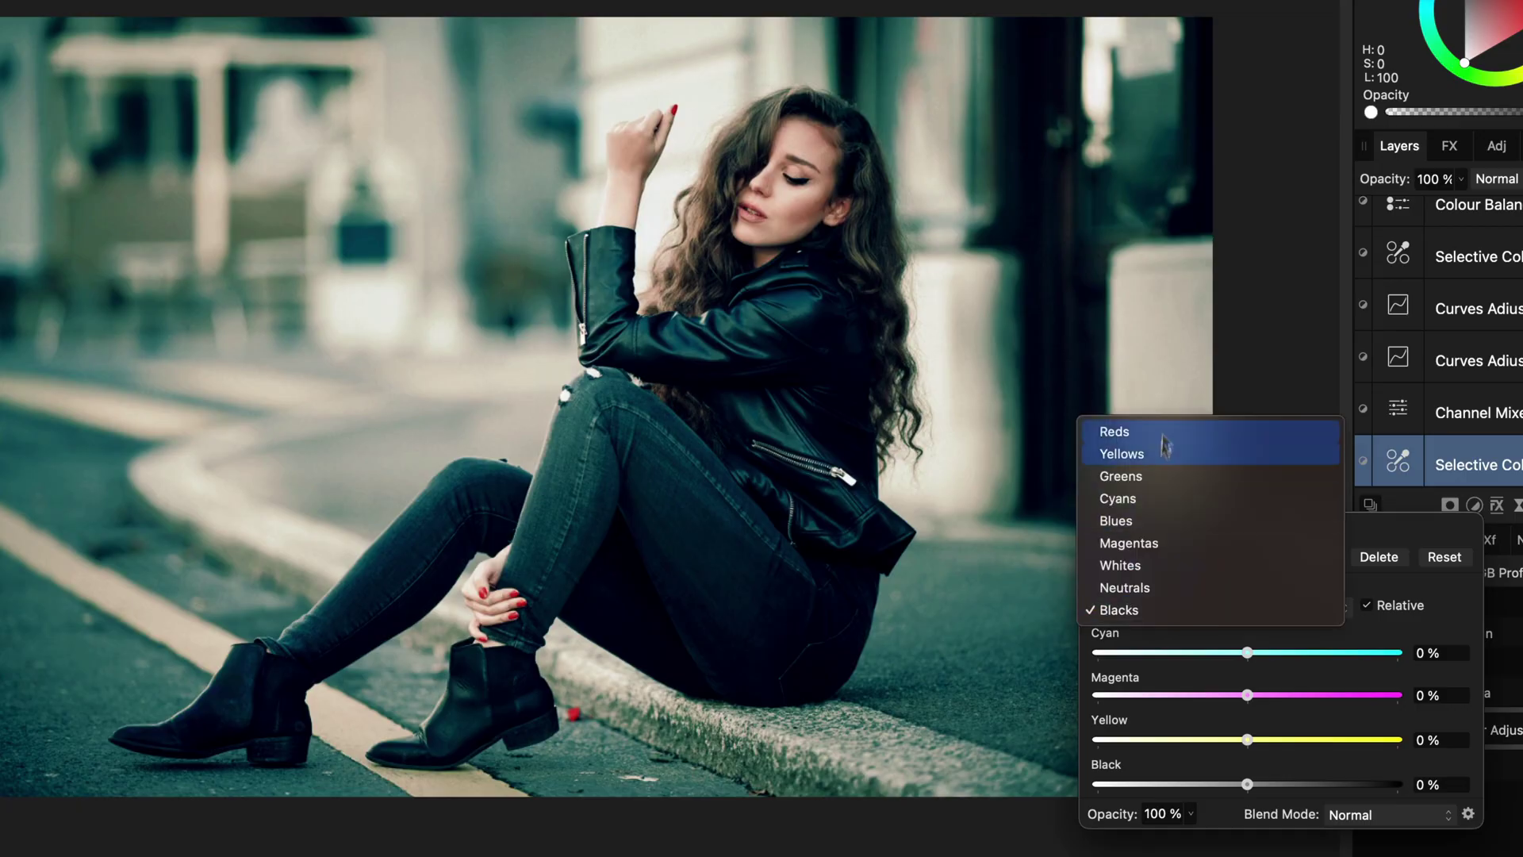
{"action": "left_click", "coordinate": [1015, 300]}
{"action": "scroll", "coordinate": [580, 304], "scroll_direction": "up", "scroll_amount": 5}
{"action": "scroll", "coordinate": [580, 304], "scroll_direction": "down", "scroll_amount": 3}
{"action": "left_click_drag", "start_coordinate": [1123, 577], "coordinate": [997, 575]}
{"action": "left_click_drag", "start_coordinate": [1147, 654], "coordinate": [1136, 652]}
{"action": "left_click_drag", "start_coordinate": [1247, 695], "coordinate": [1303, 696]}
{"action": "left_click_drag", "start_coordinate": [1248, 740], "coordinate": [1304, 741]}
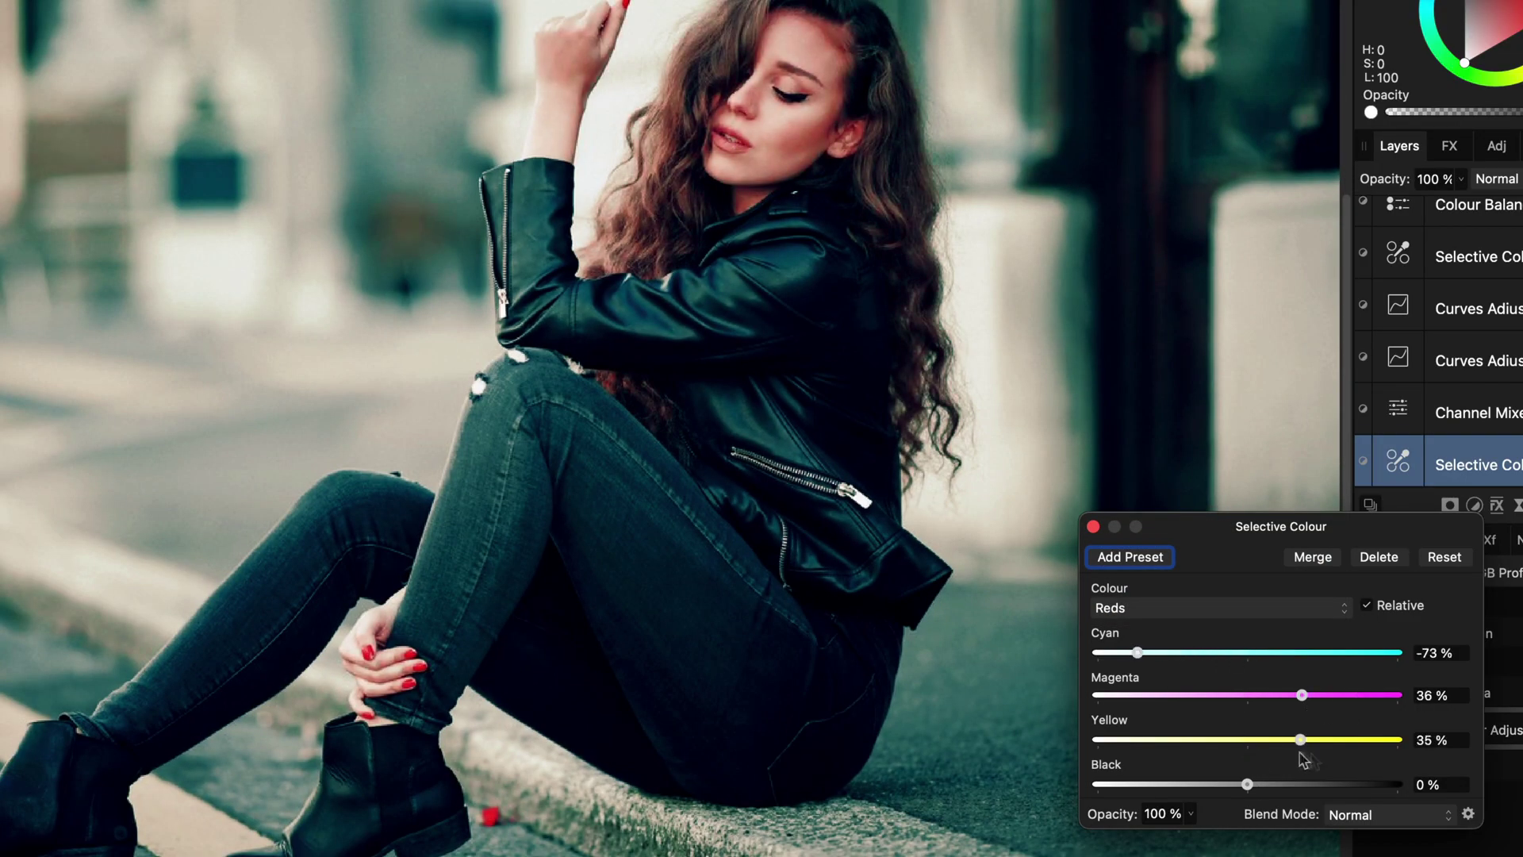
- Set the Selective Colour adjustment's Yellows to Yellow 49 % and Black 17 %
{"action": "left_click", "coordinate": [1245, 607]}
{"action": "left_click", "coordinate": [1245, 625]}
{"action": "mouse_move", "coordinate": [1247, 784]}
{"action": "left_mouse_down"}
{"action": "mouse_move", "coordinate": [1092, 784]}
{"action": "mouse_move", "coordinate": [1293, 784]}
{"action": "mouse_move", "coordinate": [1273, 785]}
{"action": "left_mouse_up"}
{"action": "left_click_drag", "start_coordinate": [1238, 728], "coordinate": [1323, 740]}
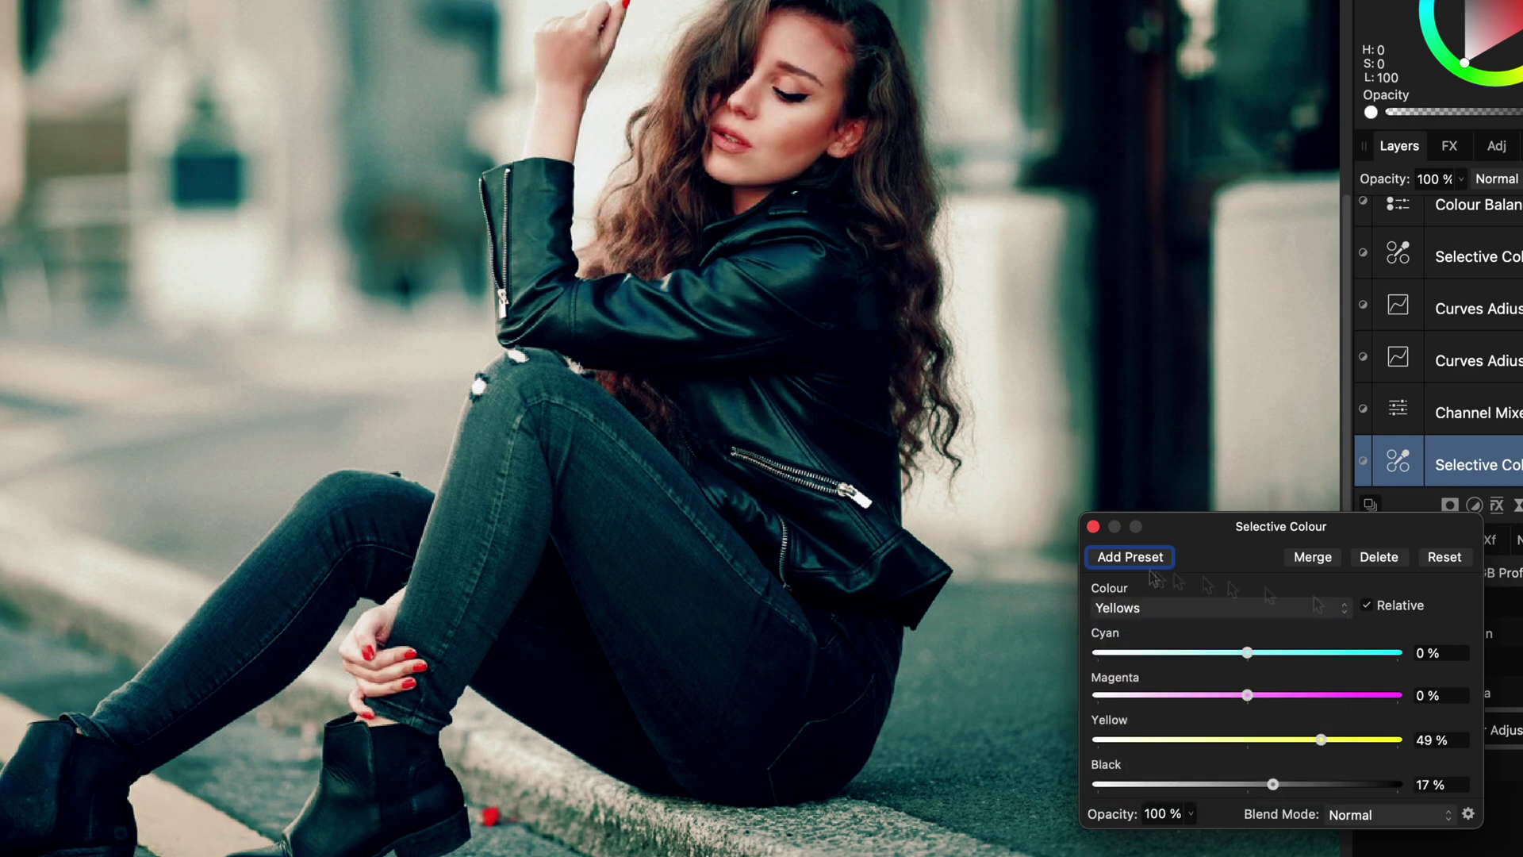
{"action": "left_click", "coordinate": [1092, 526]}
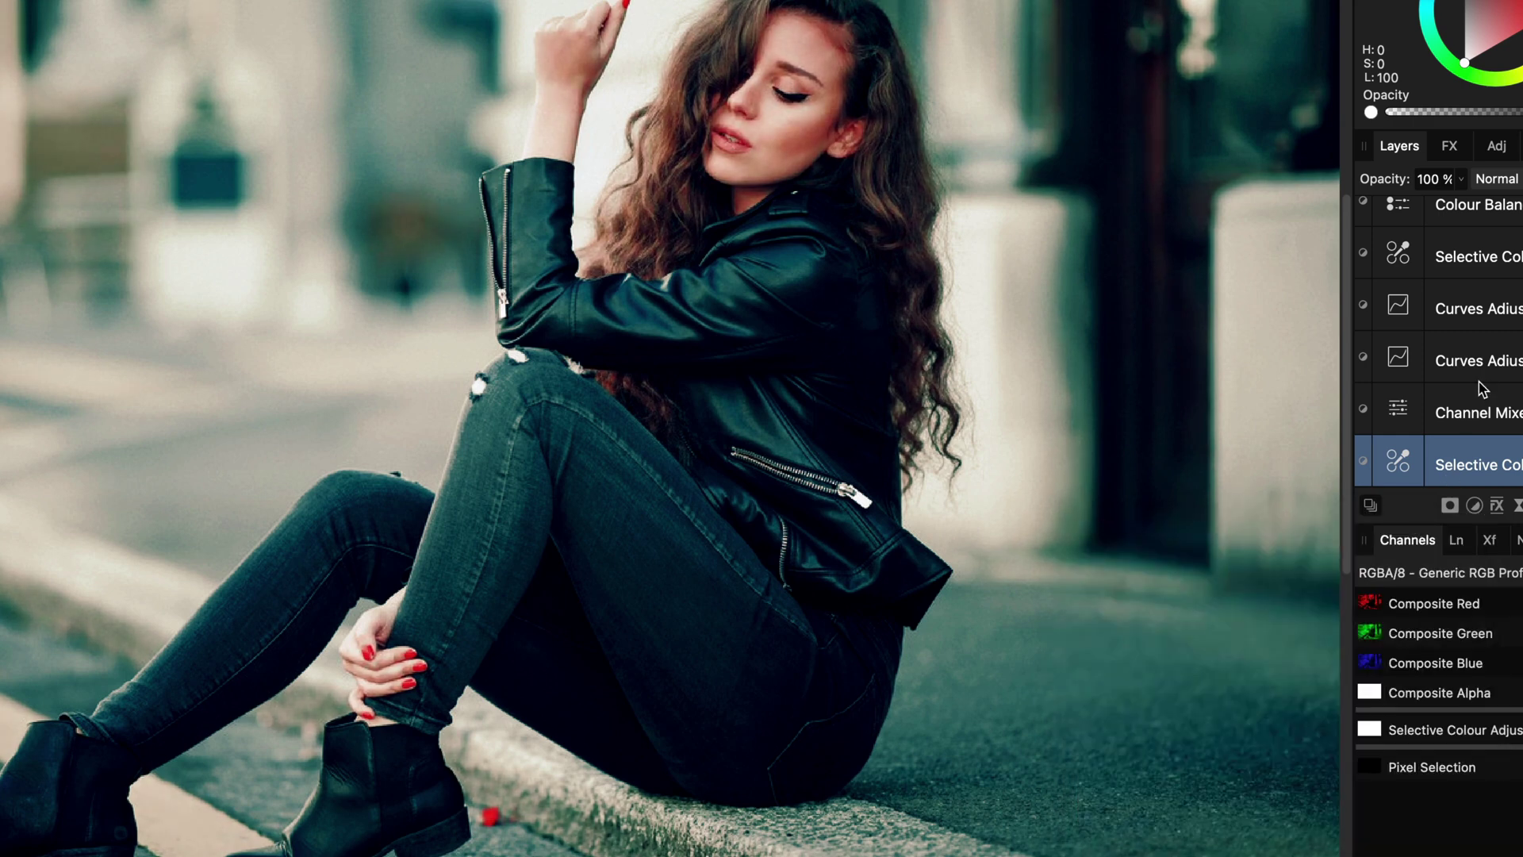
- Set the Colour Balance layer's underlying composition range to 18 % output at the shadow end and about 90 % at the highlight end
{"action": "scroll", "coordinate": [1483, 385], "scroll_direction": "up", "scroll_amount": 2}
{"action": "left_click", "coordinate": [1499, 238]}
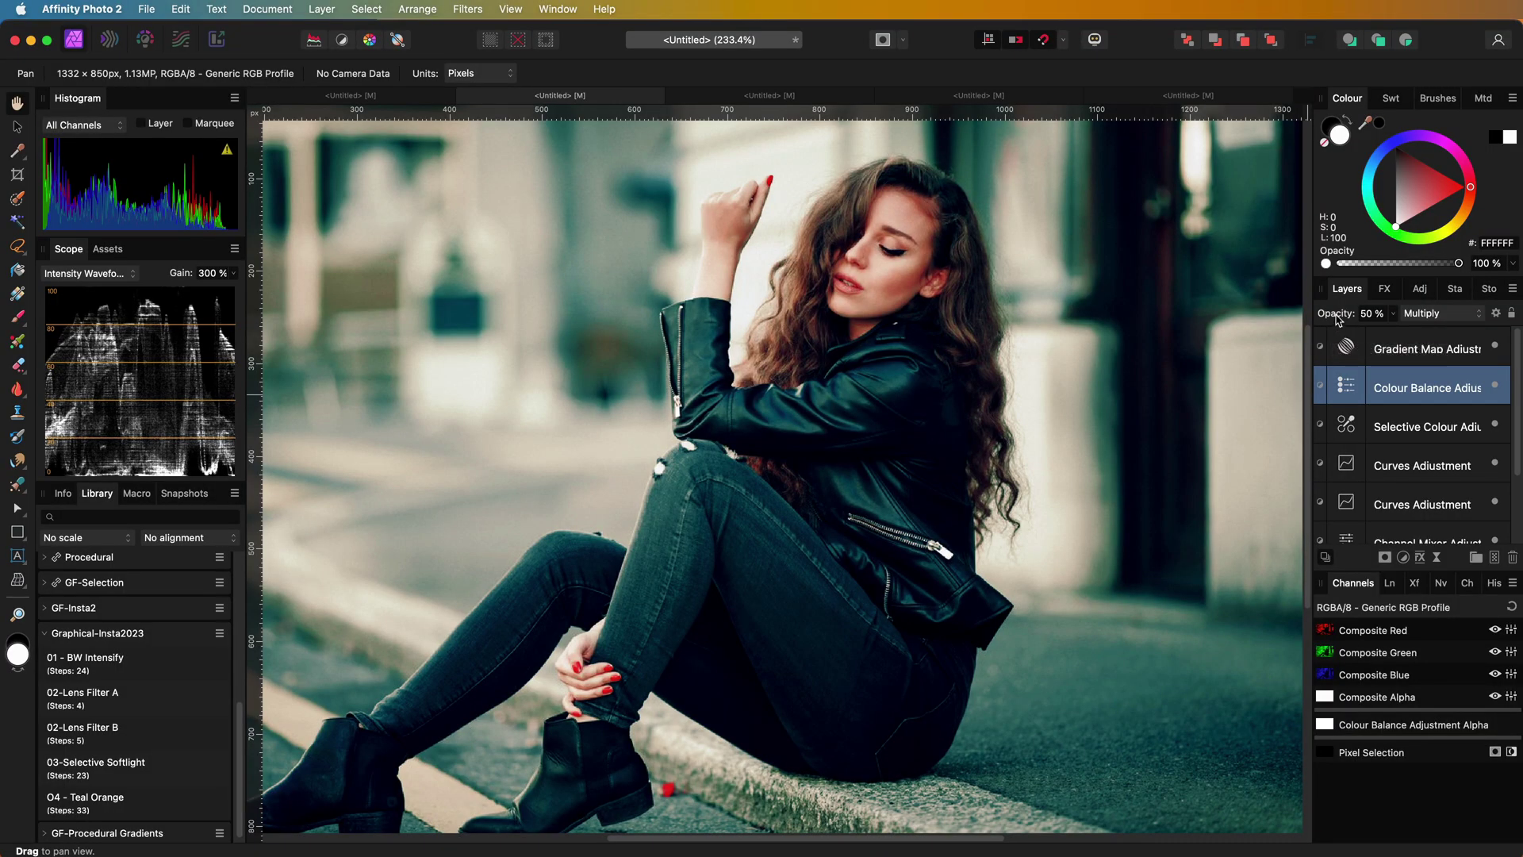
{"action": "left_click", "coordinate": [1496, 312]}
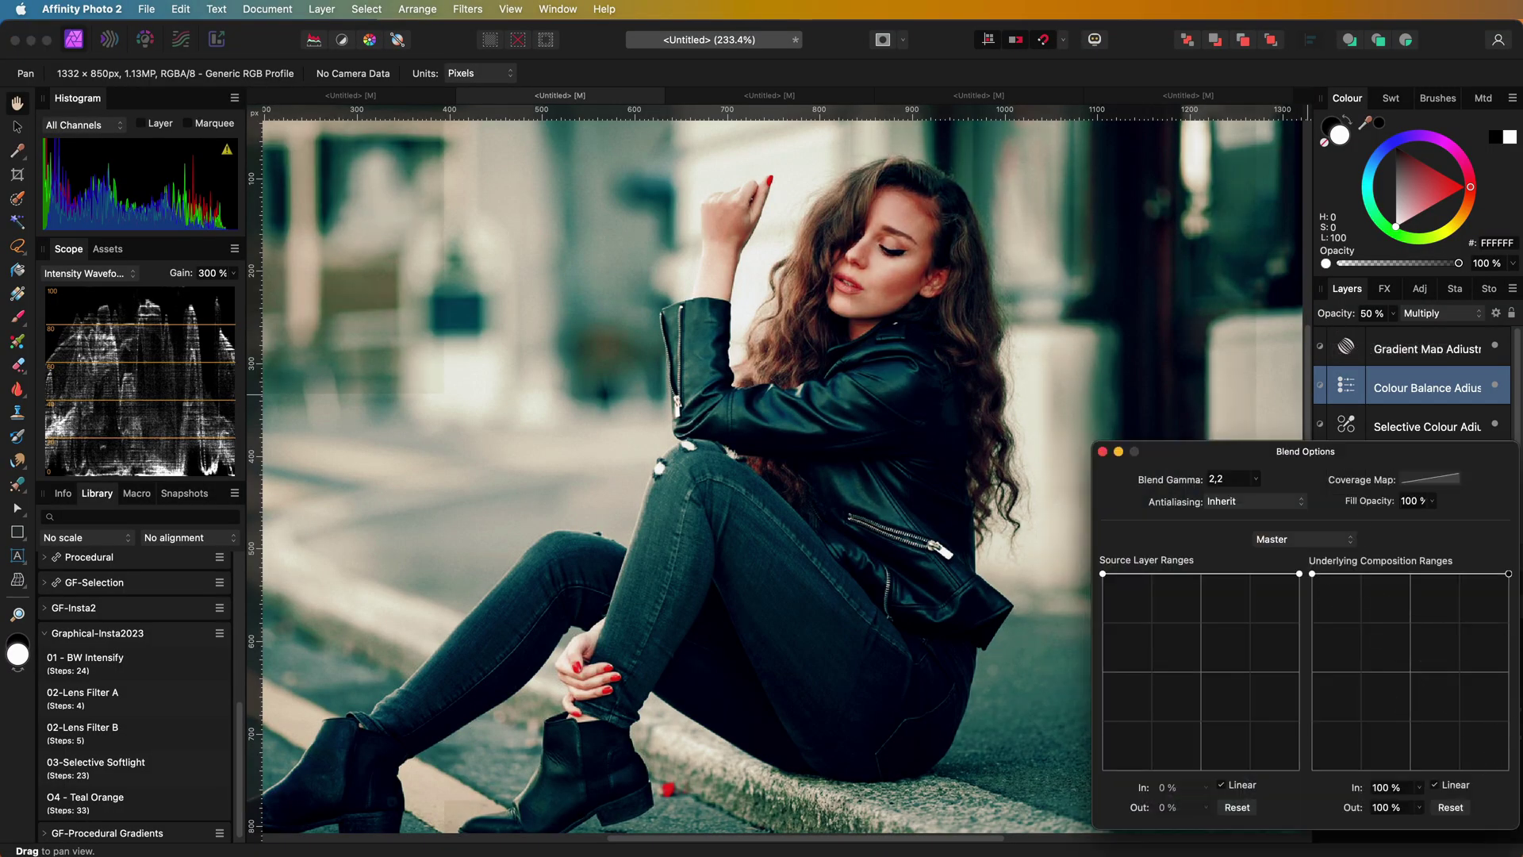
{"action": "mouse_move", "coordinate": [1509, 574]}
{"action": "left_mouse_down"}
{"action": "mouse_move", "coordinate": [1509, 660]}
{"action": "mouse_move", "coordinate": [1509, 592]}
{"action": "left_mouse_up"}
{"action": "left_click_drag", "start_coordinate": [1312, 574], "coordinate": [1286, 846]}
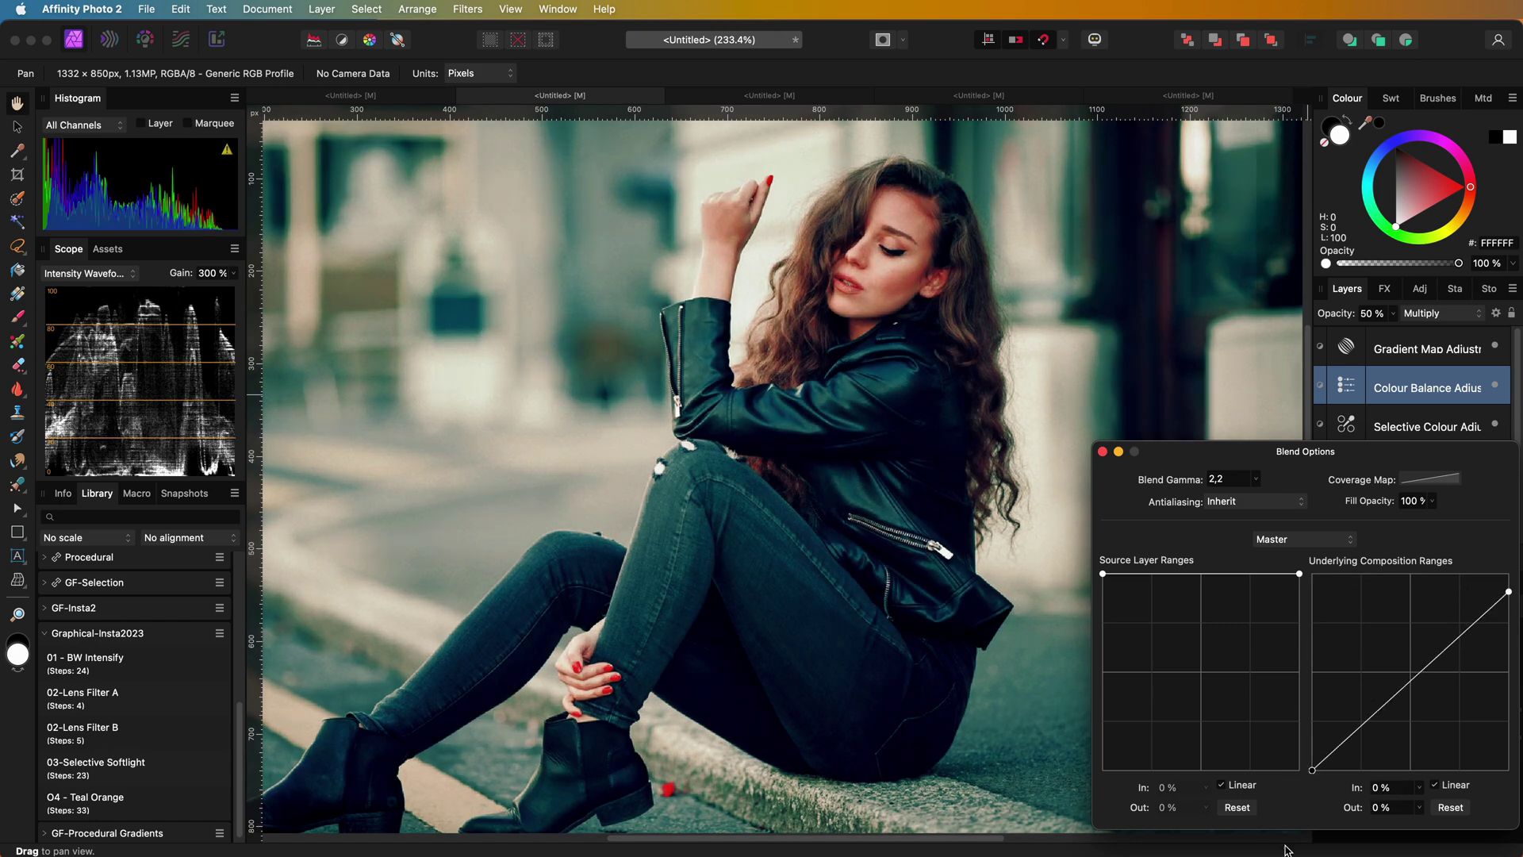
{"action": "left_click_drag", "start_coordinate": [1289, 784], "coordinate": [1289, 739]}
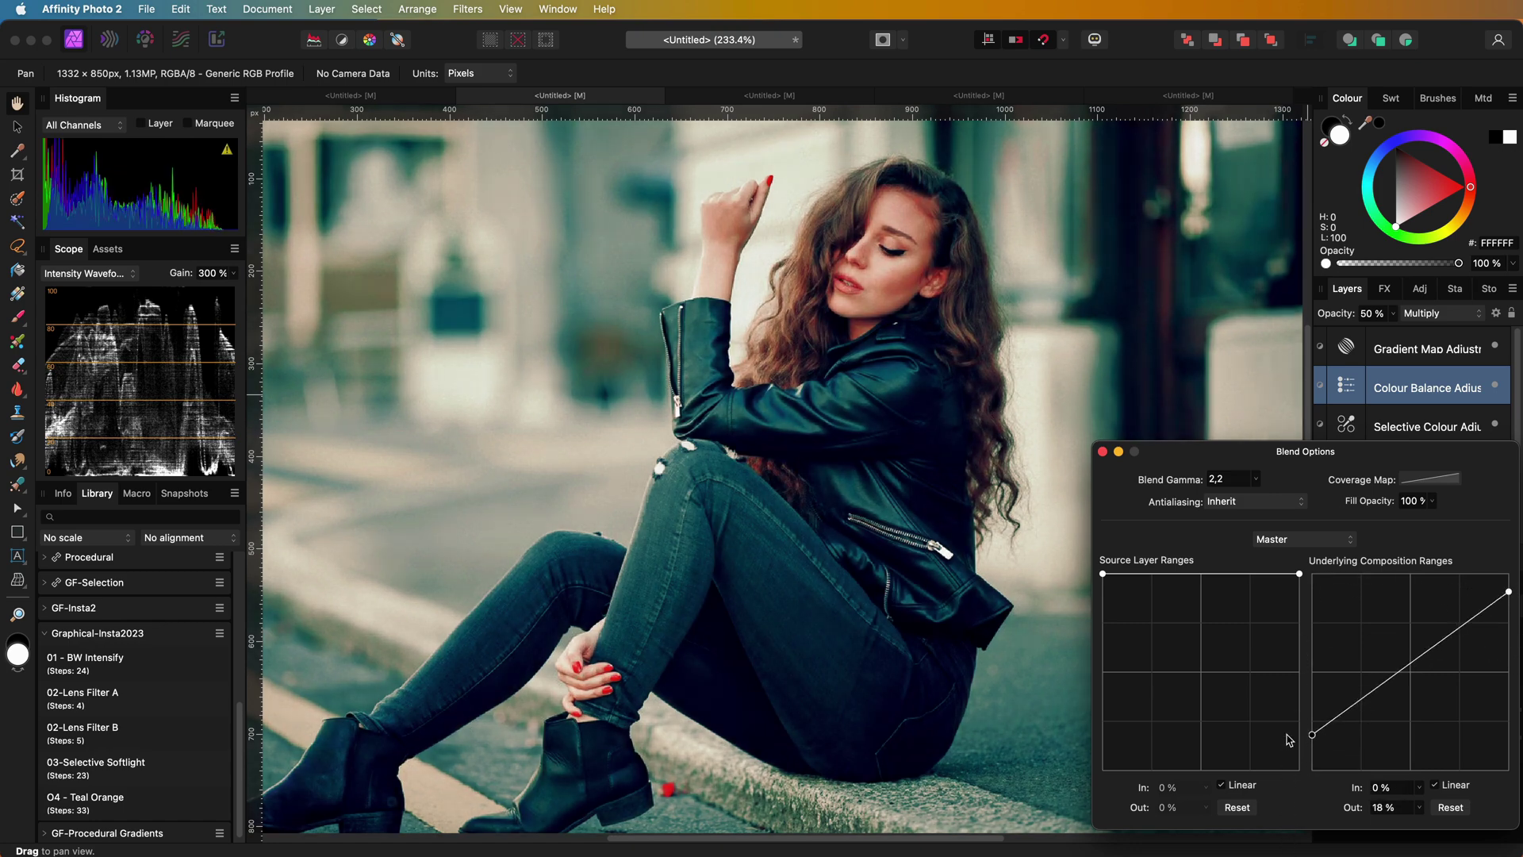
{"action": "left_click", "coordinate": [1102, 451]}
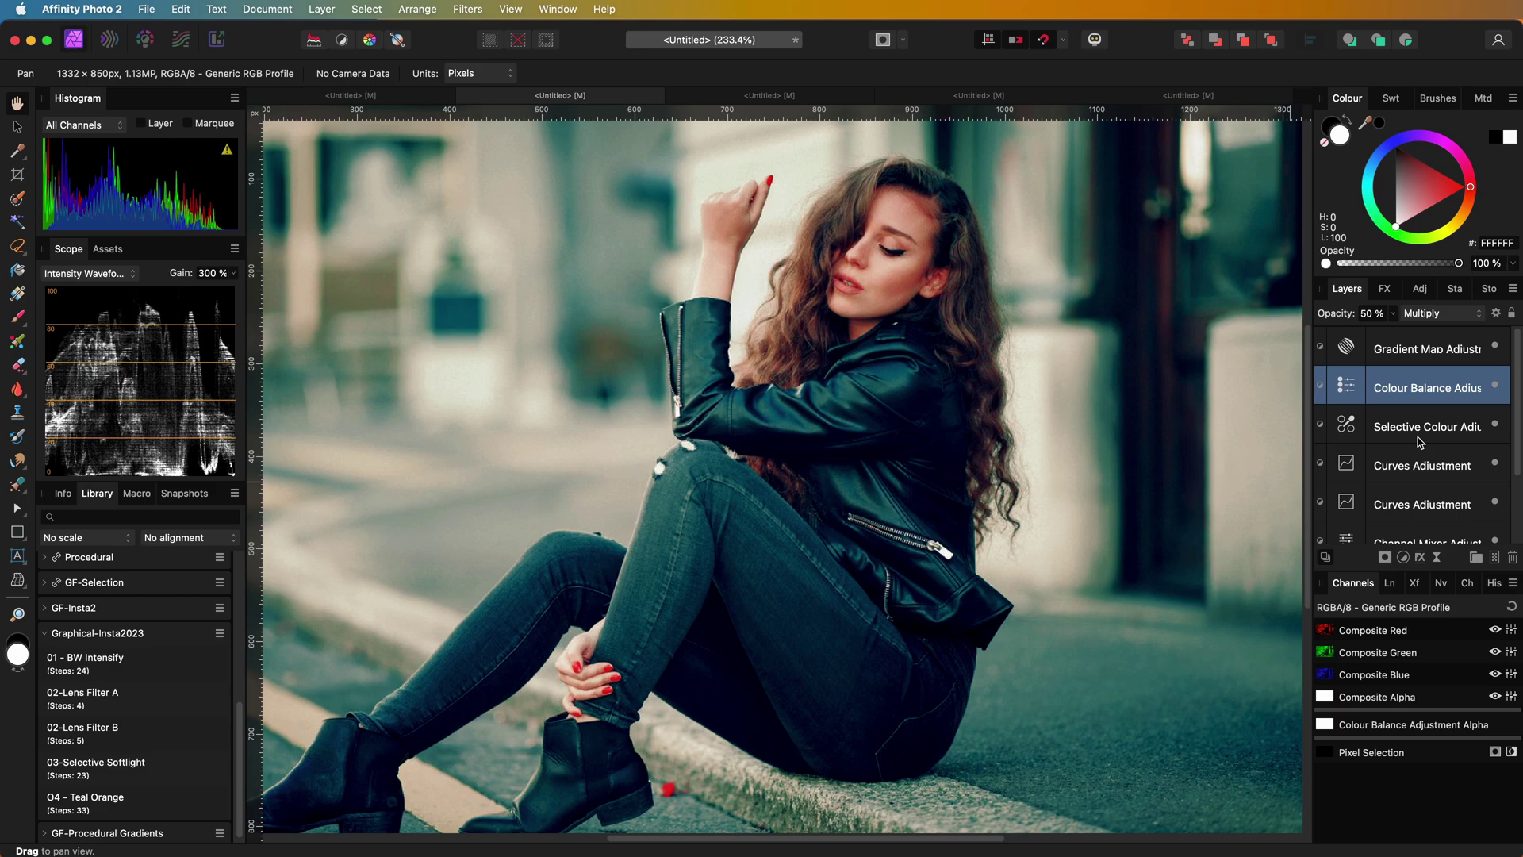
- Reduce the opacity of the Selective Colour adjustment below the Colour Balance layer to 59 %
{"action": "left_click", "coordinate": [1431, 442]}
{"action": "left_click_drag", "start_coordinate": [1342, 319], "coordinate": [1334, 318]}
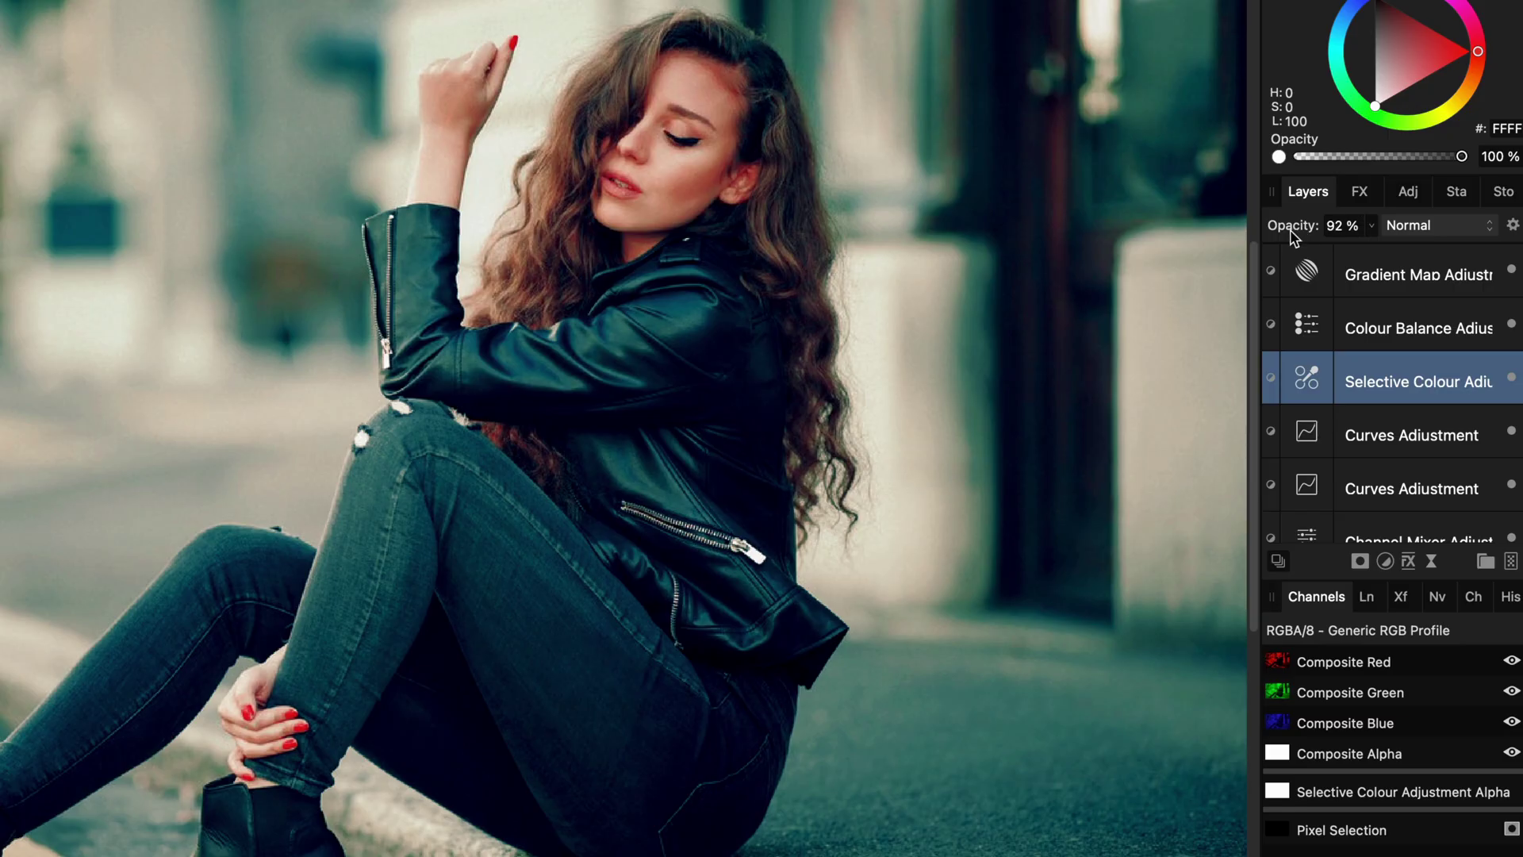
{"action": "left_click_drag", "start_coordinate": [1289, 231], "coordinate": [1257, 237]}
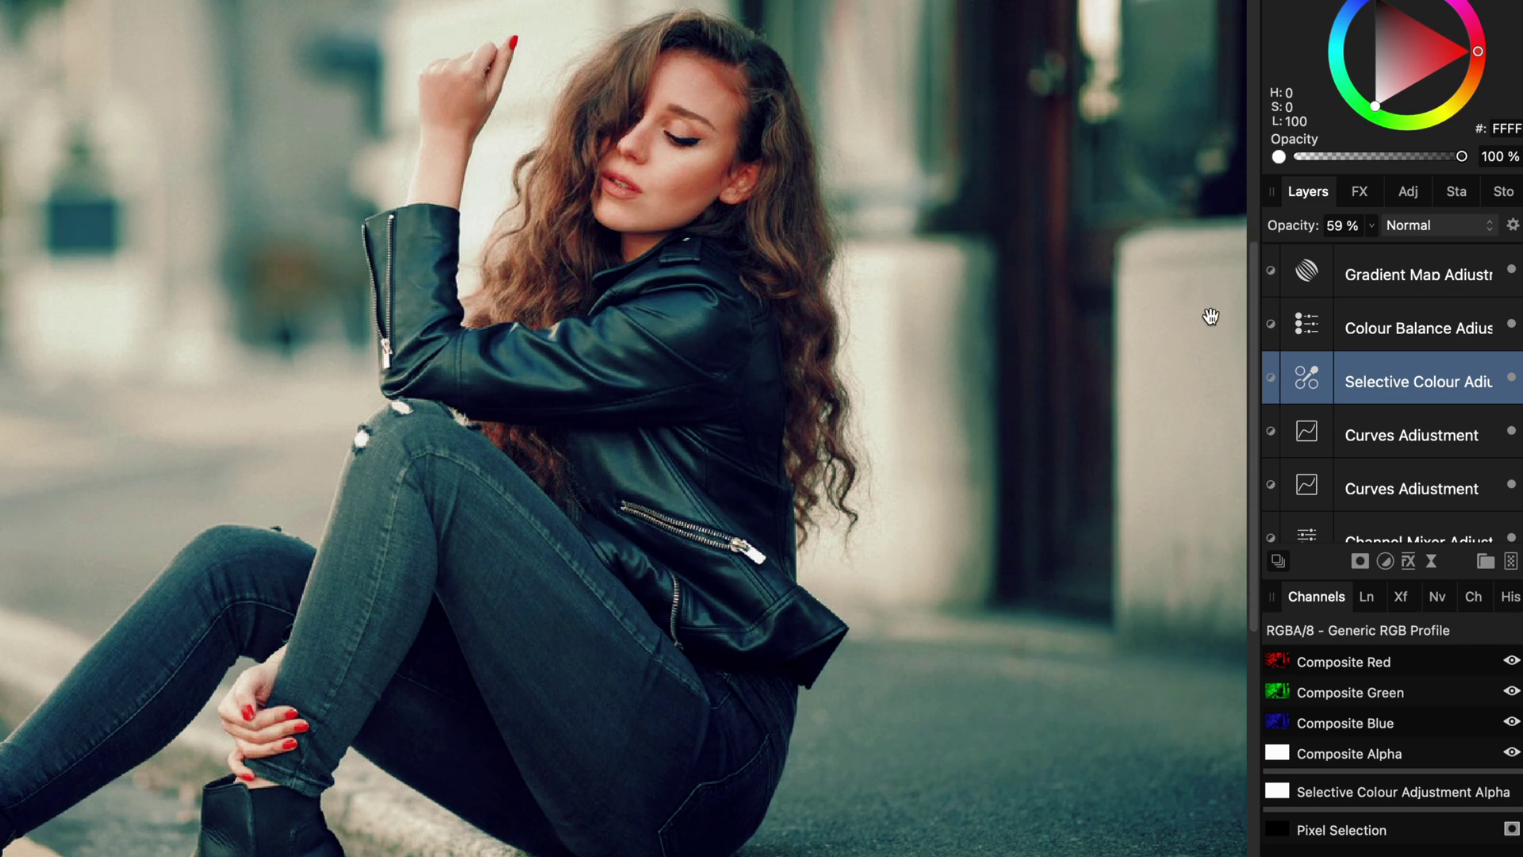
{"action": "key", "text": "super+0"}
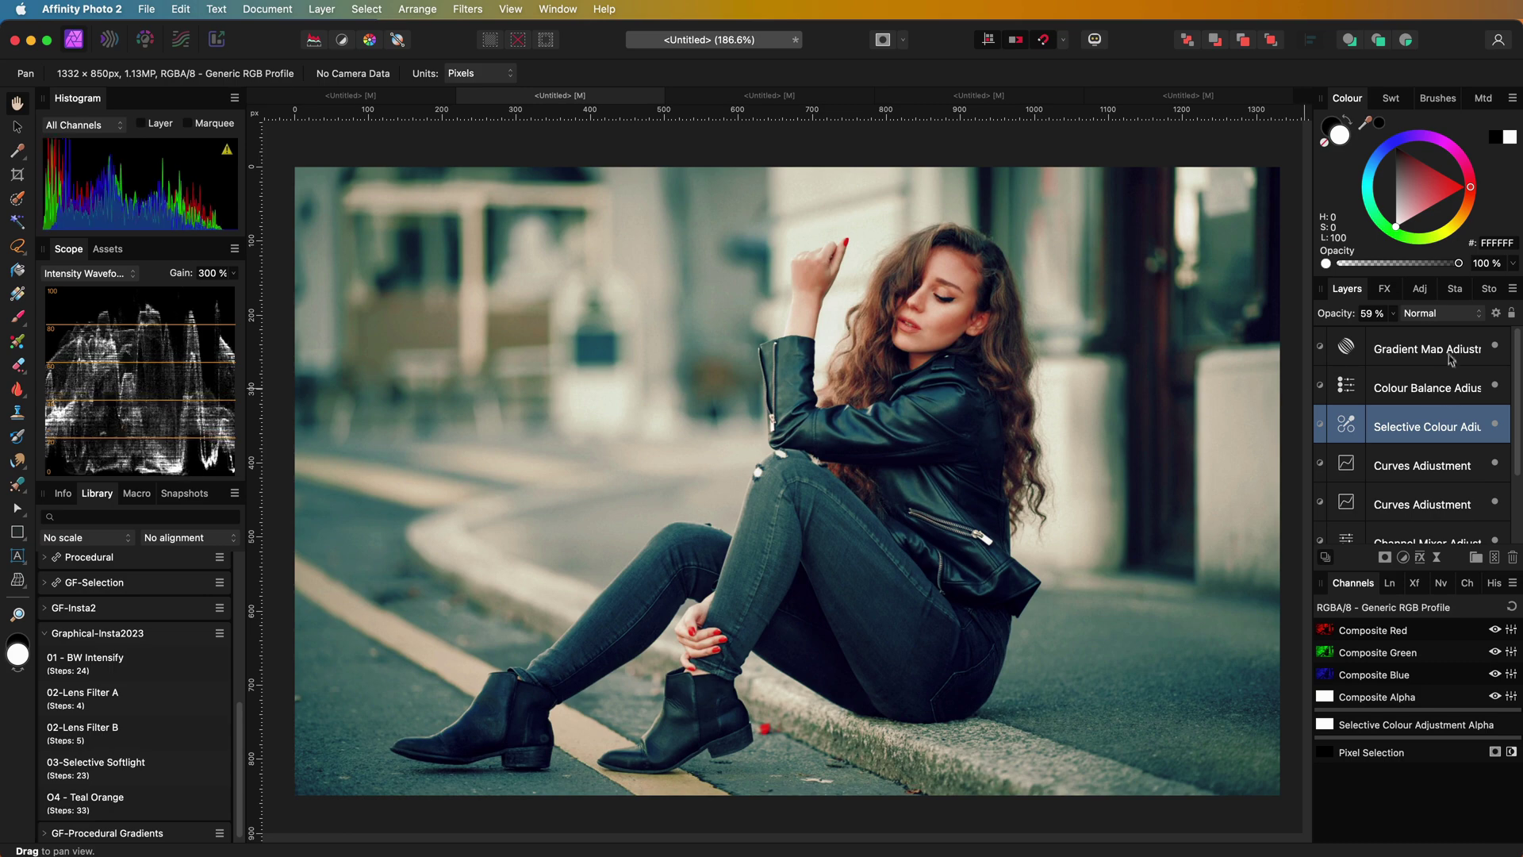
- Set the Gradient Map adjustment's opacity to 18 % and compare the photo with all adjustment layers hidden and shown
{"action": "left_click", "coordinate": [1446, 275]}
{"action": "scroll", "coordinate": [1420, 383], "scroll_direction": "down", "scroll_amount": 3}
{"action": "left_click", "coordinate": [1388, 504], "text": "shift"}
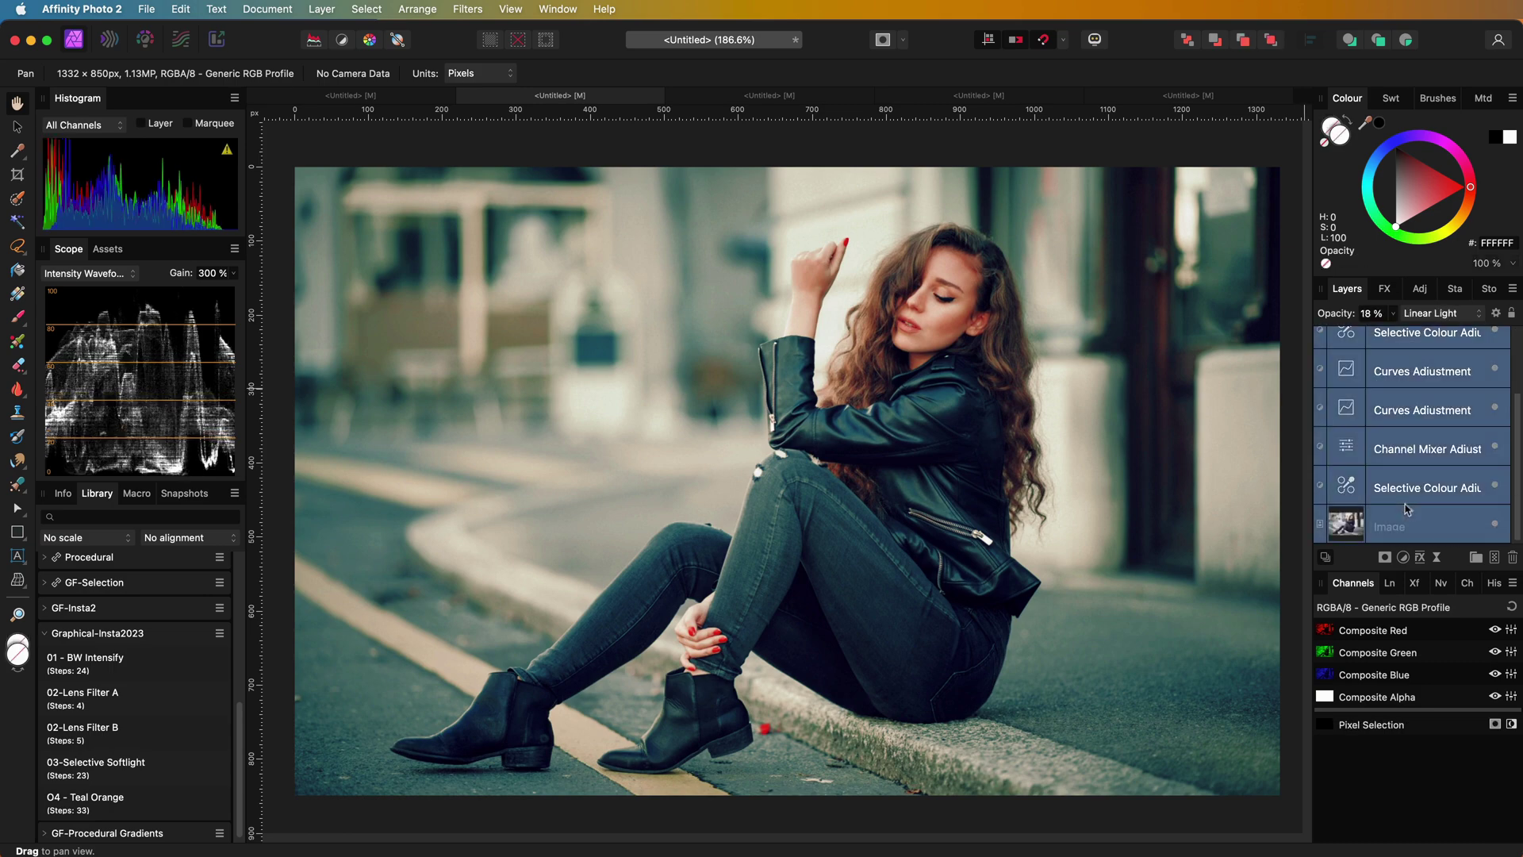
{"action": "left_click", "coordinate": [1407, 509], "text": "super"}
{"action": "left_click", "coordinate": [1495, 487]}
{"action": "left_click", "coordinate": [1495, 488]}
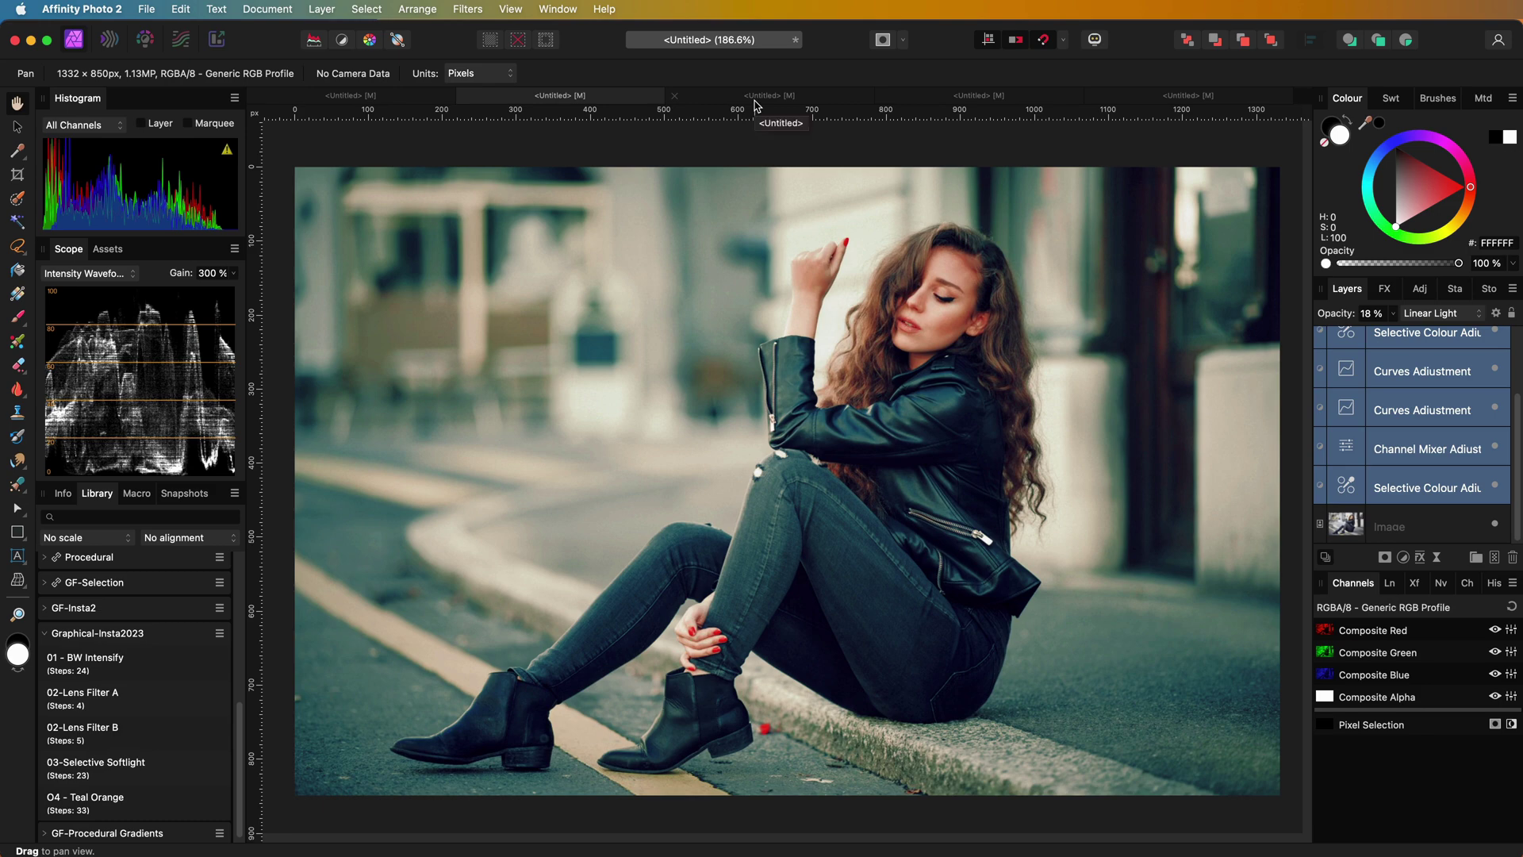
- Switch to the document with the two women's selfie and apply the O4 - Teal Orange macro
{"action": "left_click", "coordinate": [979, 95]}
{"action": "left_click", "coordinate": [147, 803]}
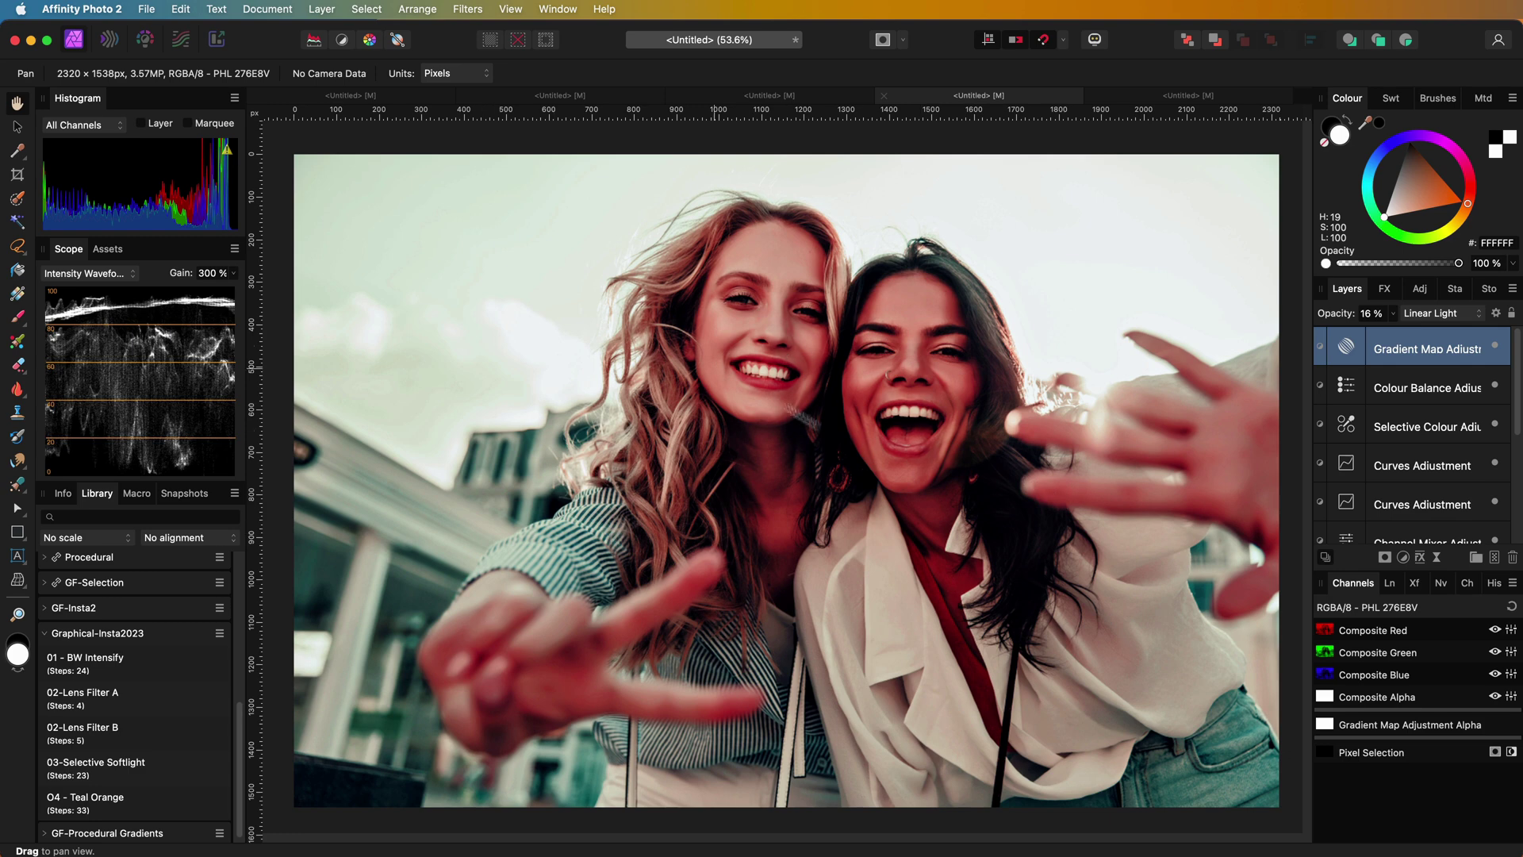
- Add a Selective Colour adjustment directly above the photo layer, beneath the Channel Mixer adjustment
{"action": "scroll", "coordinate": [1418, 516], "scroll_direction": "down", "scroll_amount": 5}
{"action": "scroll", "coordinate": [1402, 433], "scroll_direction": "up", "scroll_amount": 1}
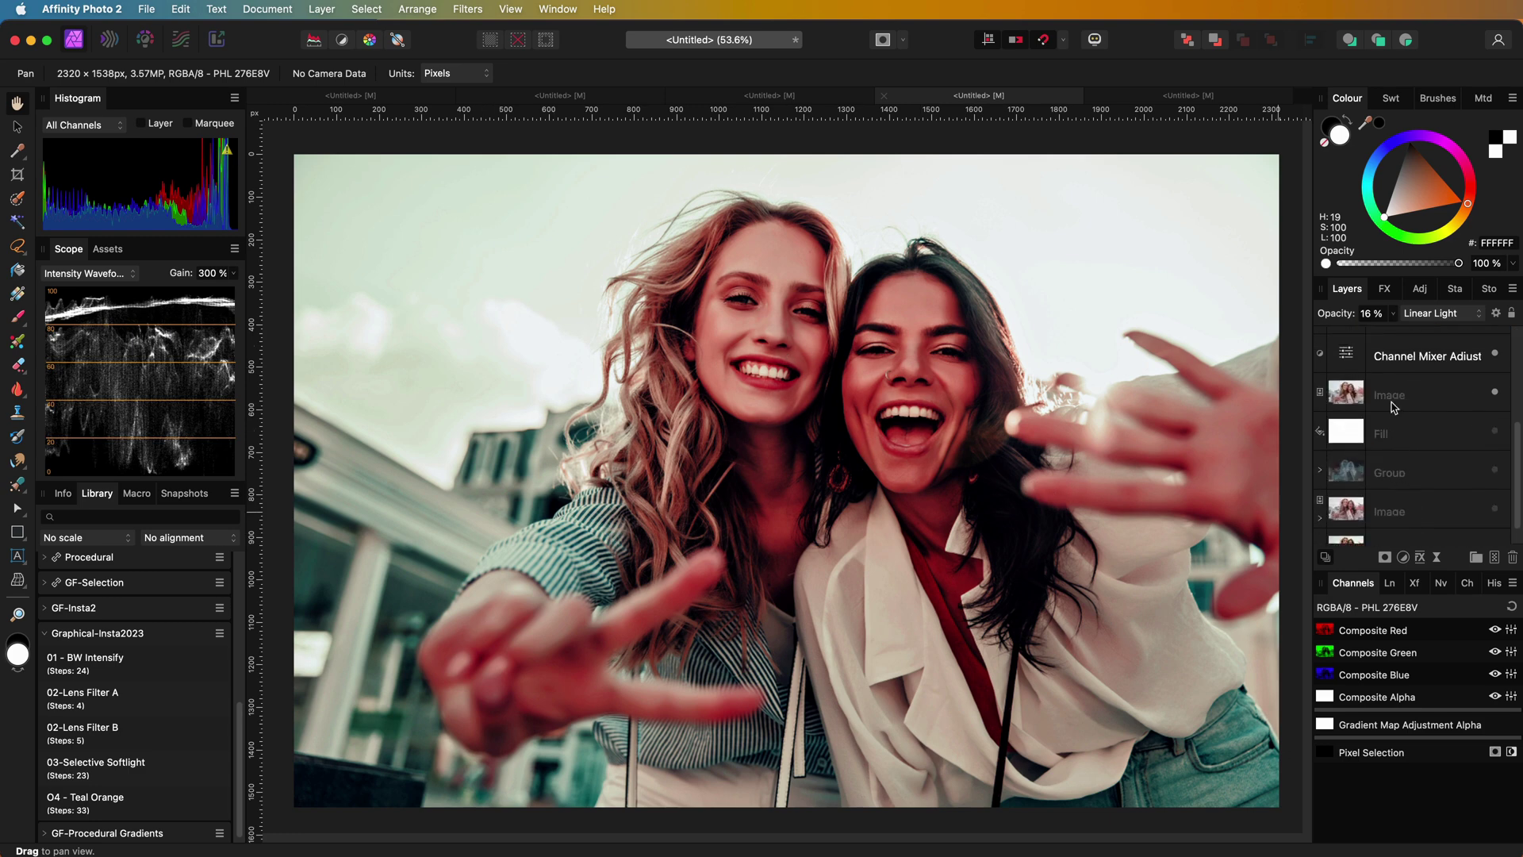
{"action": "left_click", "coordinate": [1396, 403]}
{"action": "left_click", "coordinate": [1403, 557]}
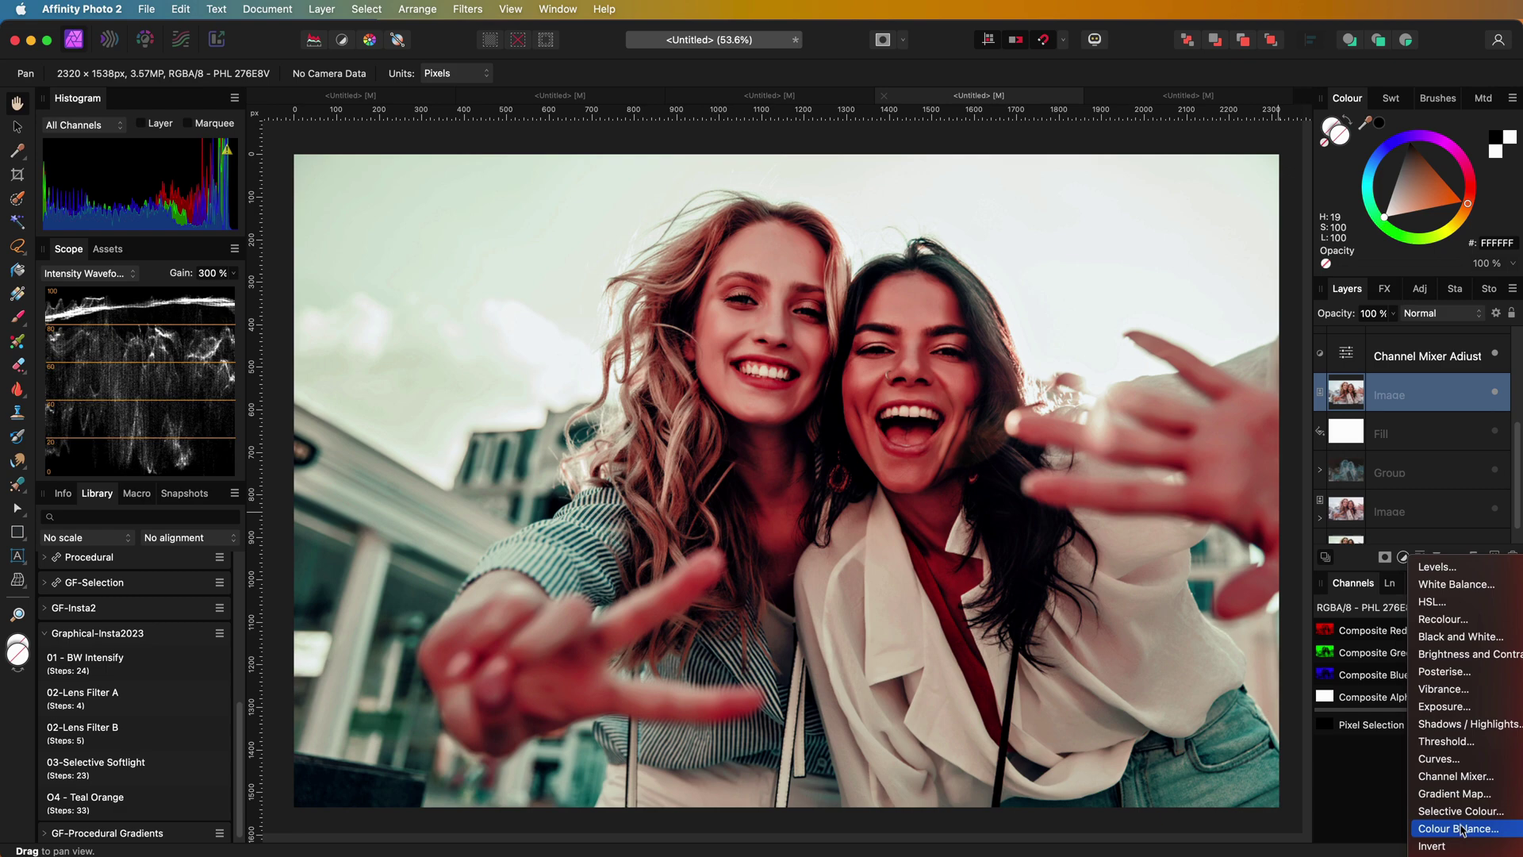
{"action": "left_click", "coordinate": [1460, 811]}
- Correct the skin tones by setting the Selective Colour Reds to -8 % cyan, -2 % magenta, 48 % yellow and -28 % black
{"action": "left_click", "coordinate": [1216, 634]}
{"action": "left_click", "coordinate": [1210, 616]}
{"action": "left_click_drag", "start_coordinate": [1233, 667], "coordinate": [1309, 666]}
{"action": "left_click", "coordinate": [1214, 634]}
{"action": "left_click", "coordinate": [1211, 651]}
{"action": "left_click_drag", "start_coordinate": [1234, 698], "coordinate": [1287, 733]}
{"action": "left_click_drag", "start_coordinate": [1306, 668], "coordinate": [1248, 663]}
{"action": "left_click_drag", "start_coordinate": [1239, 699], "coordinate": [1205, 699]}
{"action": "left_click_drag", "start_coordinate": [1284, 732], "coordinate": [1202, 766]}
{"action": "left_click", "coordinate": [1206, 634]}
{"action": "left_click", "coordinate": [1202, 616]}
{"action": "left_click_drag", "start_coordinate": [1206, 700], "coordinate": [1226, 731]}
{"action": "left_click_drag", "start_coordinate": [1273, 667], "coordinate": [1225, 666]}
{"action": "left_click_drag", "start_coordinate": [1226, 732], "coordinate": [1286, 730]}
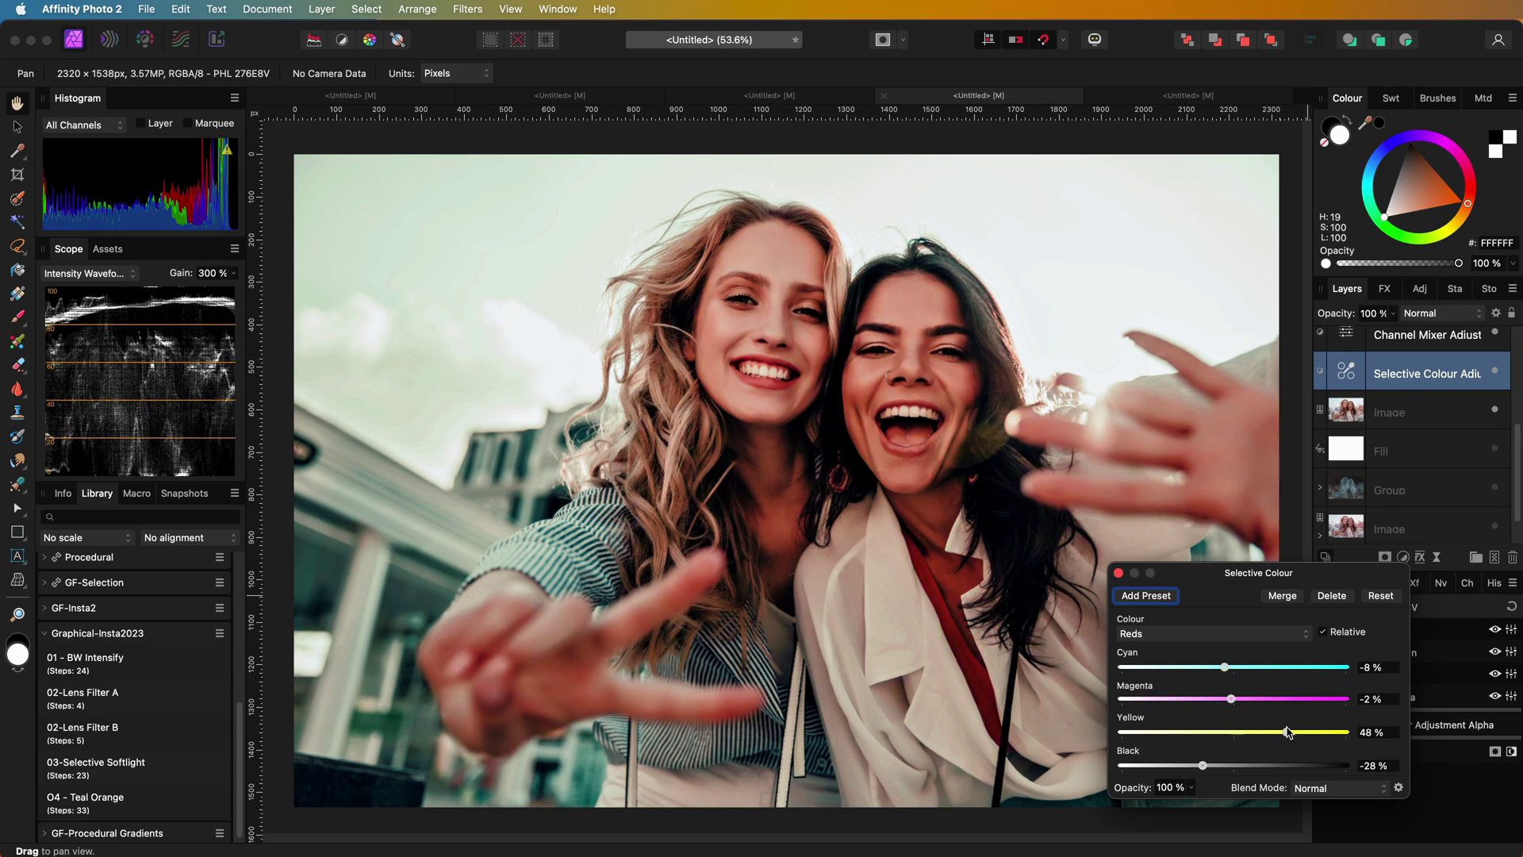
{"action": "left_click", "coordinate": [1119, 572]}
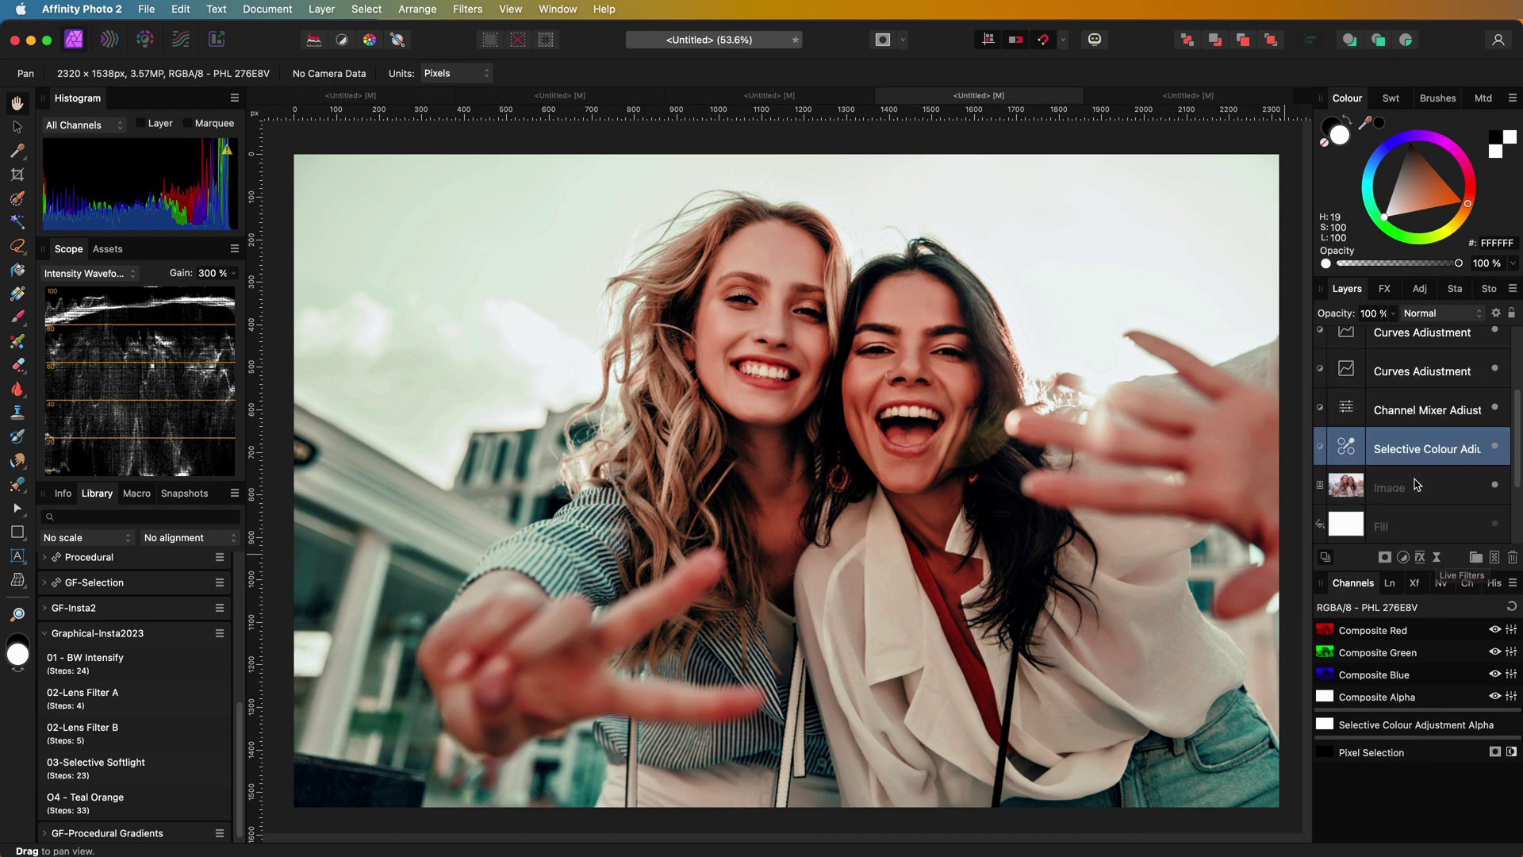
- Group the photo layer with all adjustment layers above it and compare the picture with the group hidden and shown
{"action": "left_click", "coordinate": [1458, 487]}
{"action": "scroll", "coordinate": [1458, 487], "scroll_direction": "up", "scroll_amount": 4}
{"action": "left_click", "coordinate": [1428, 358], "text": "shift"}
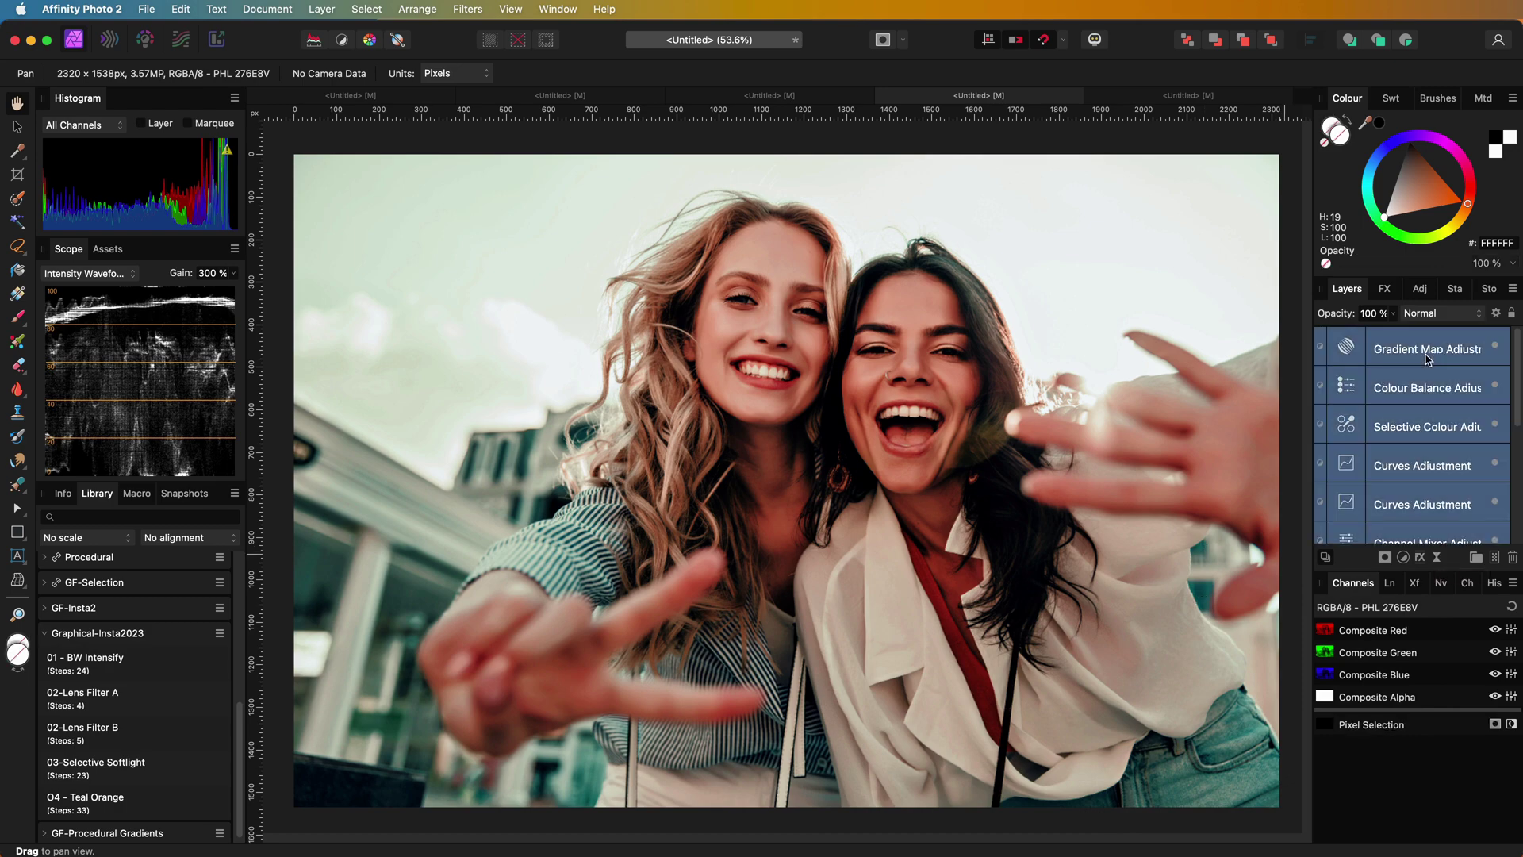
{"action": "key", "text": "super+g"}
{"action": "left_click", "coordinate": [1506, 349]}
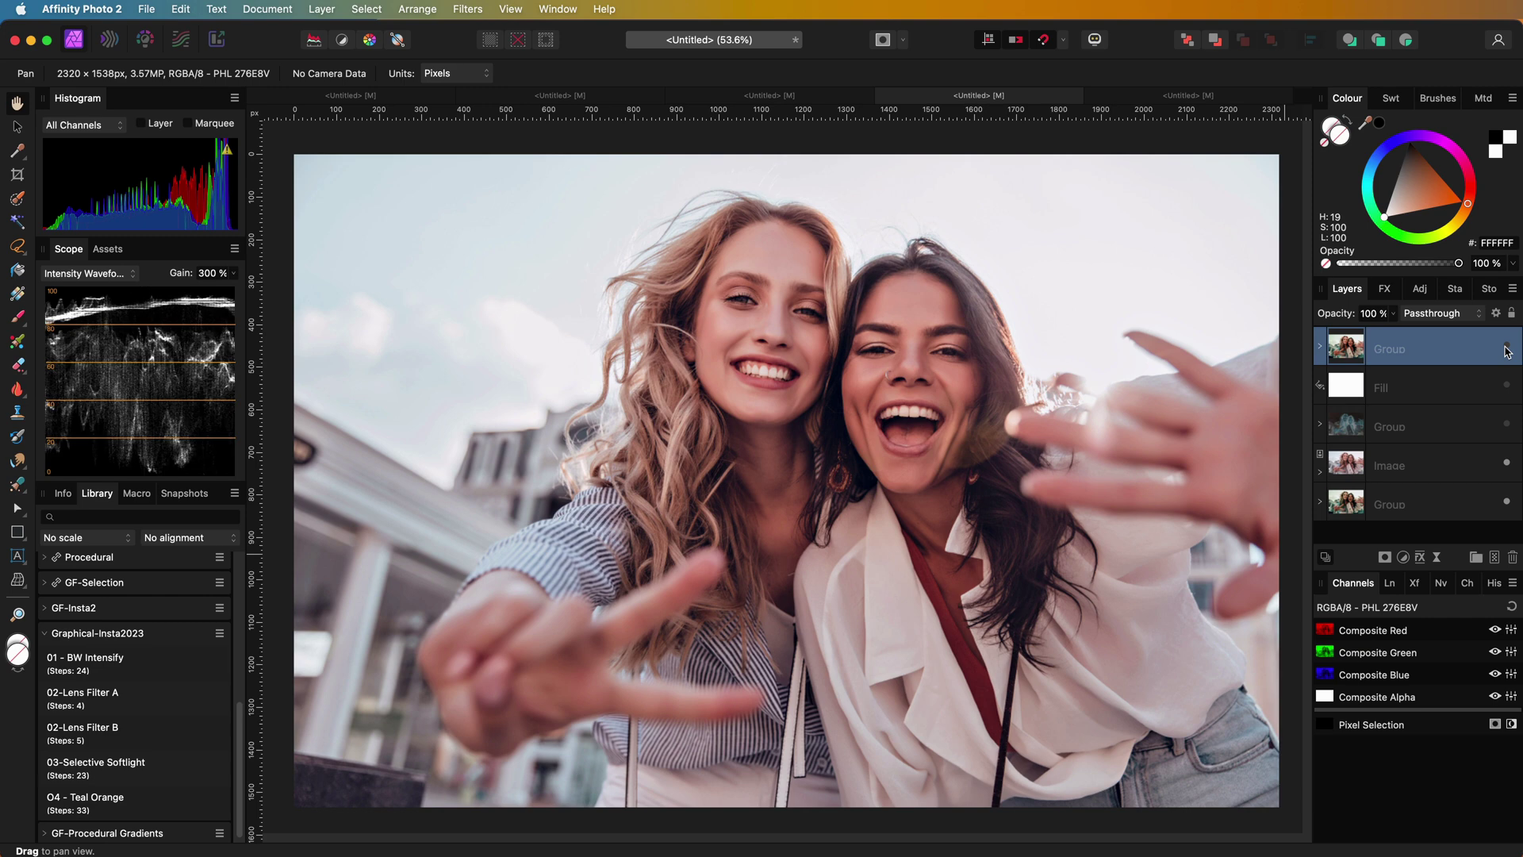
{"action": "left_click", "coordinate": [1506, 349]}
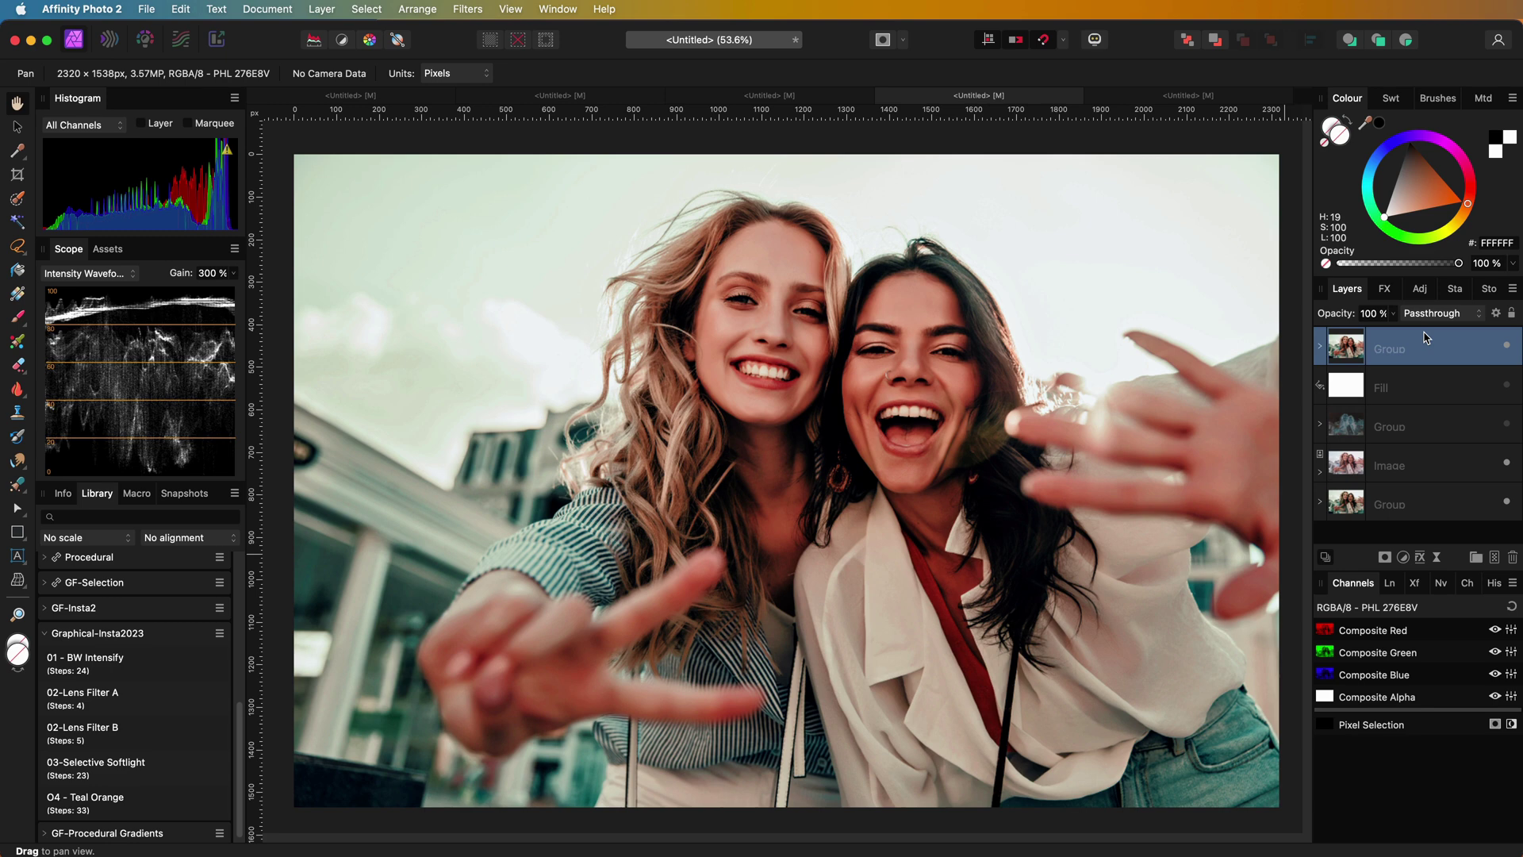
- Set the group's blend mode to Colour and apply the O4 - Teal Orange macro once more on top
{"action": "left_click", "coordinate": [1432, 313]}
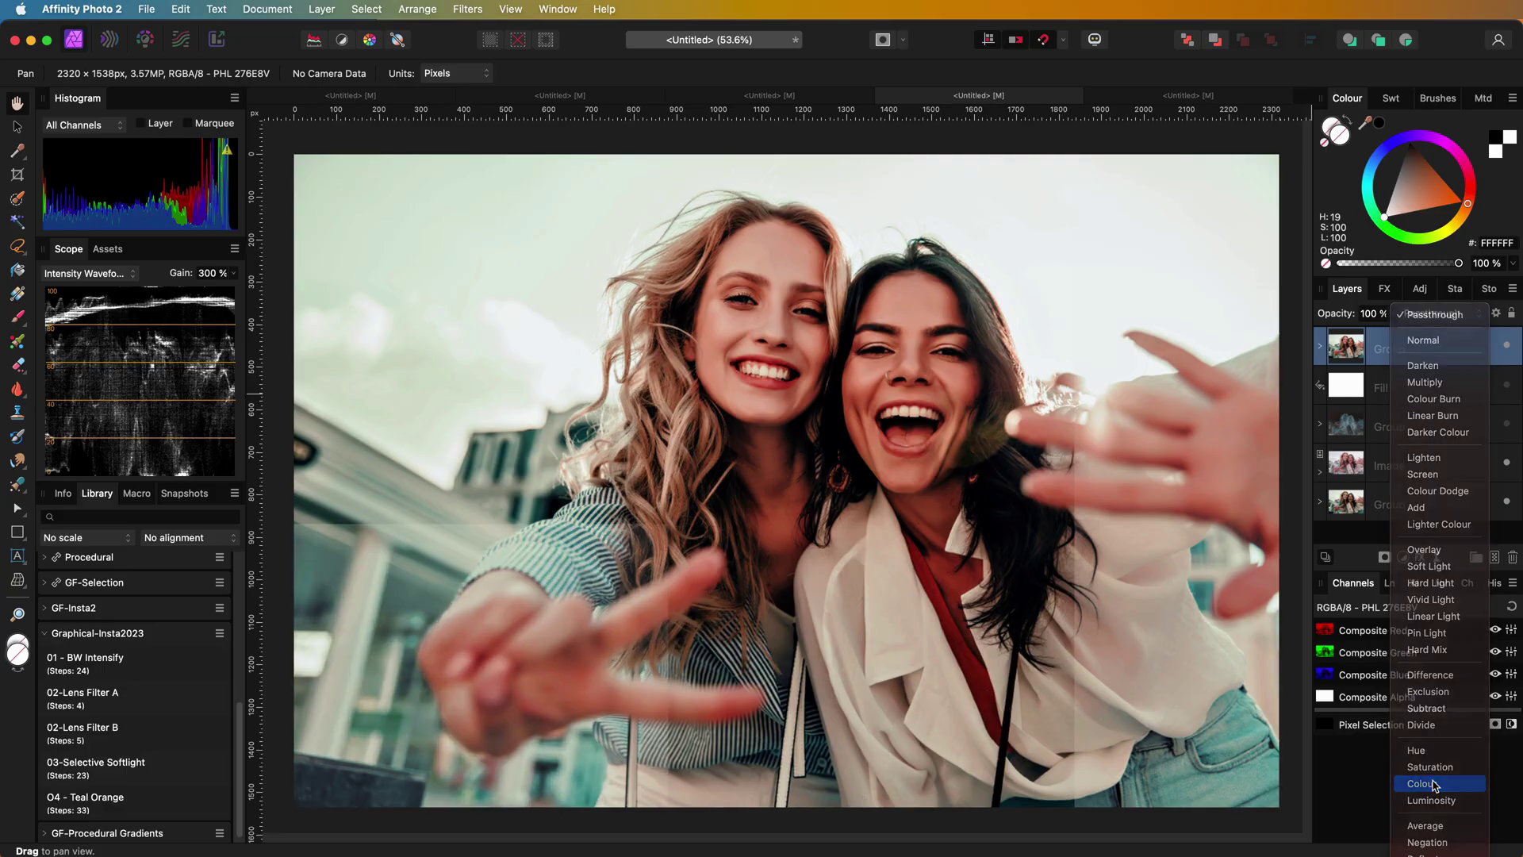
{"action": "left_click", "coordinate": [1317, 819]}
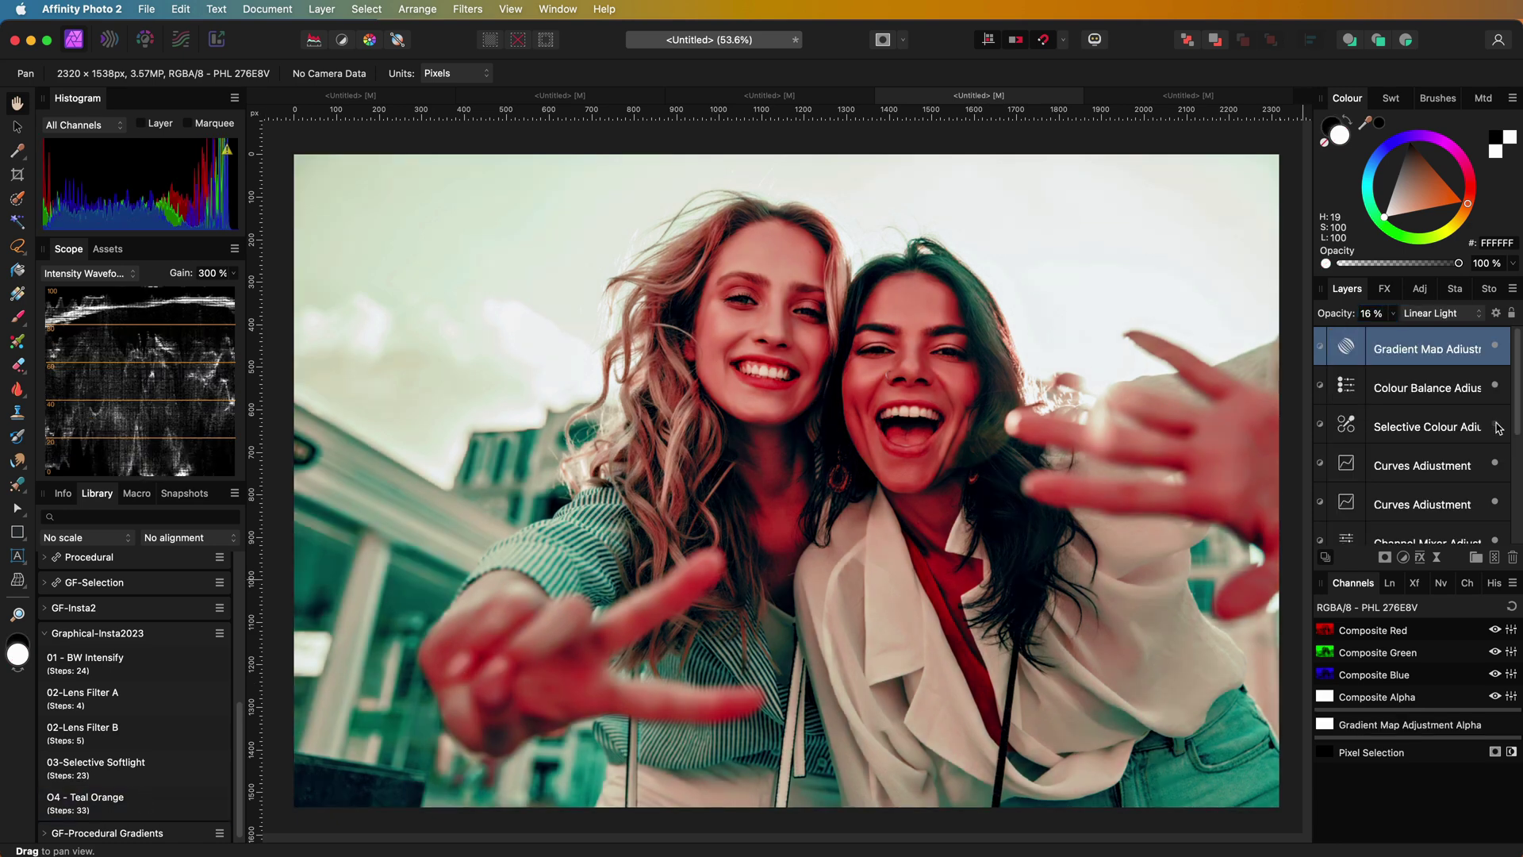
{"action": "left_click", "coordinate": [1496, 425]}
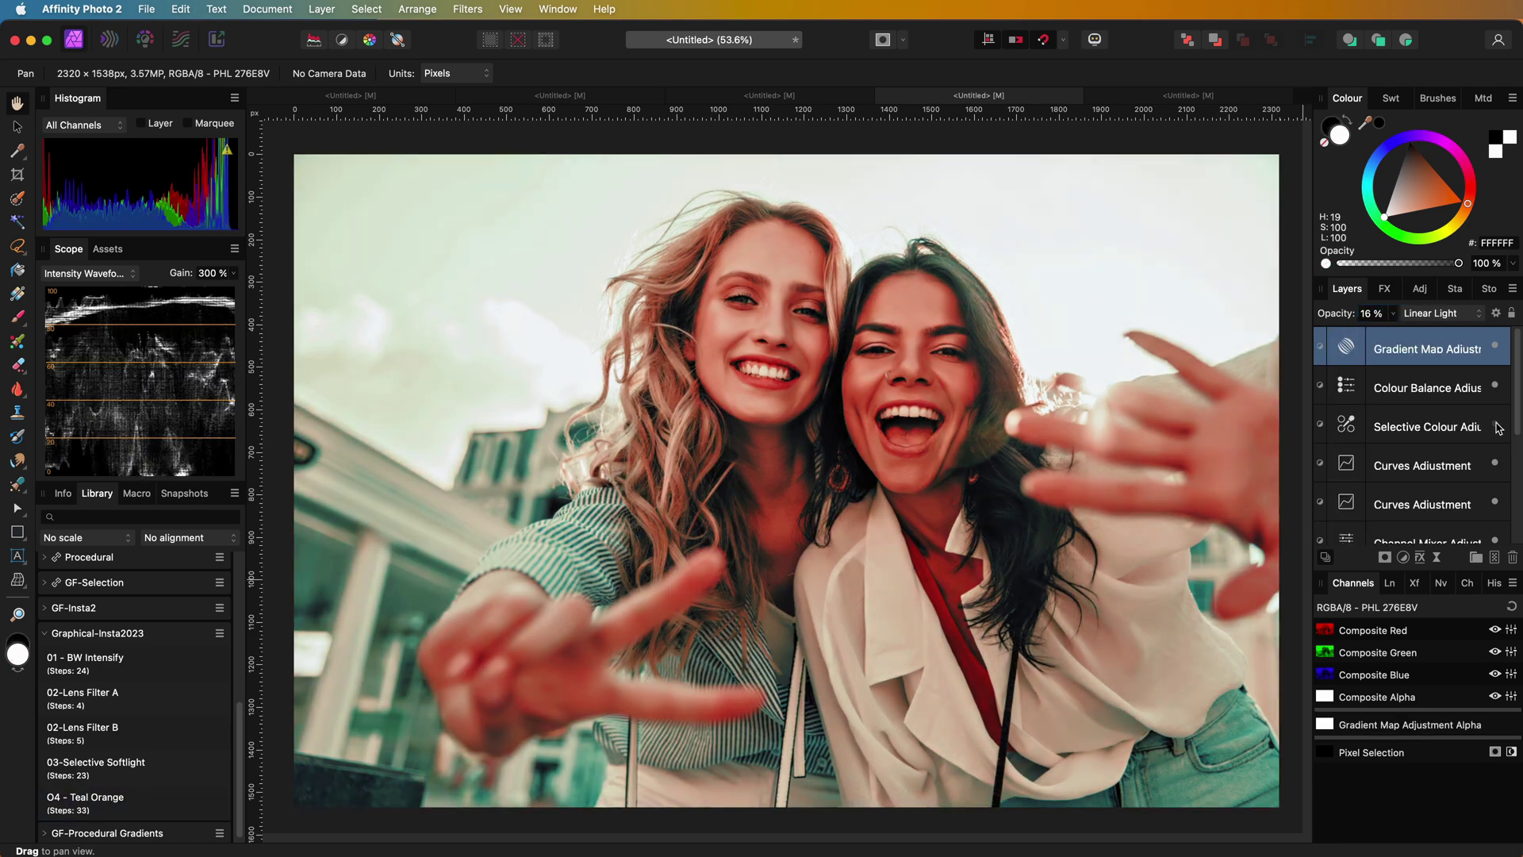
- Group the newly added adjustment layers from the Gradient Map down to the Channel Mixer
{"action": "scroll", "coordinate": [1423, 465], "scroll_direction": "down", "scroll_amount": 3}
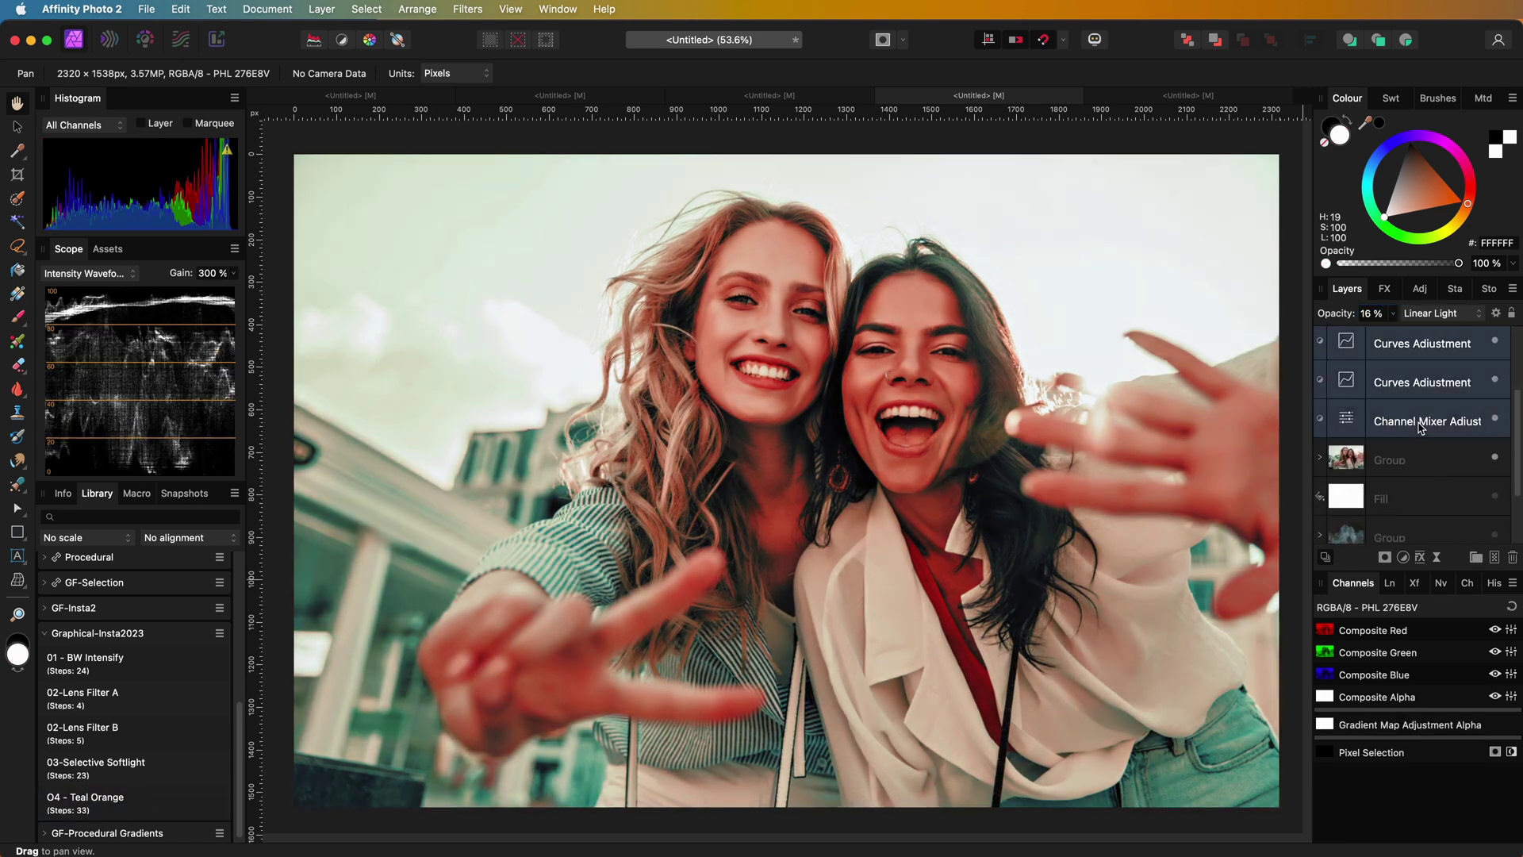
{"action": "left_click", "coordinate": [1420, 424], "text": "shift"}
{"action": "key", "text": "super+g"}
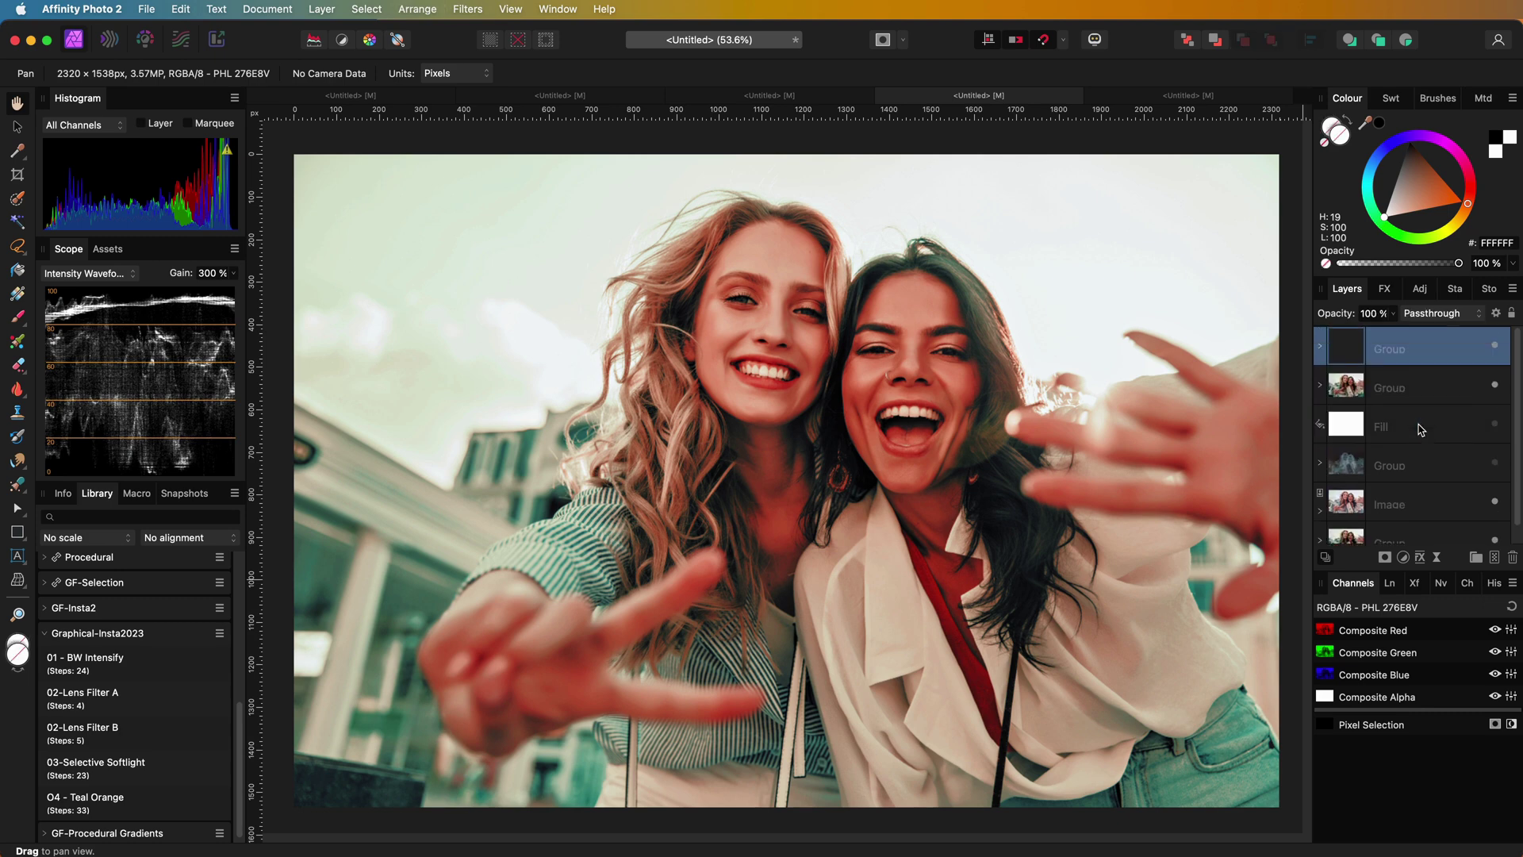
- Set the new adjustment group's blend mode to Colour and toggle its visibility to check the effect
{"action": "left_click", "coordinate": [1448, 314]}
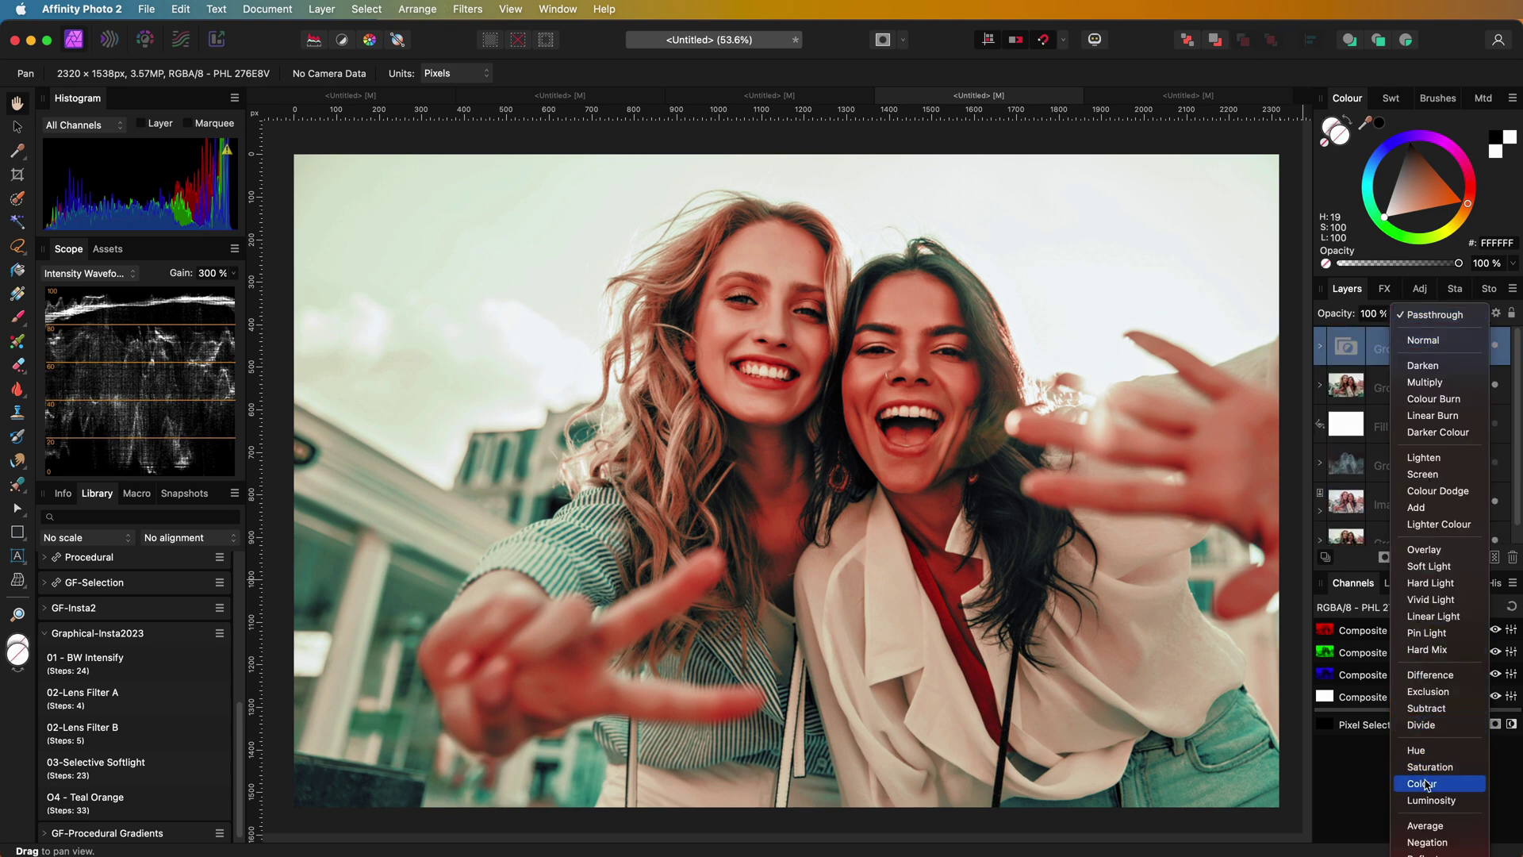
{"action": "left_click", "coordinate": [1426, 784]}
{"action": "left_click", "coordinate": [1496, 347]}
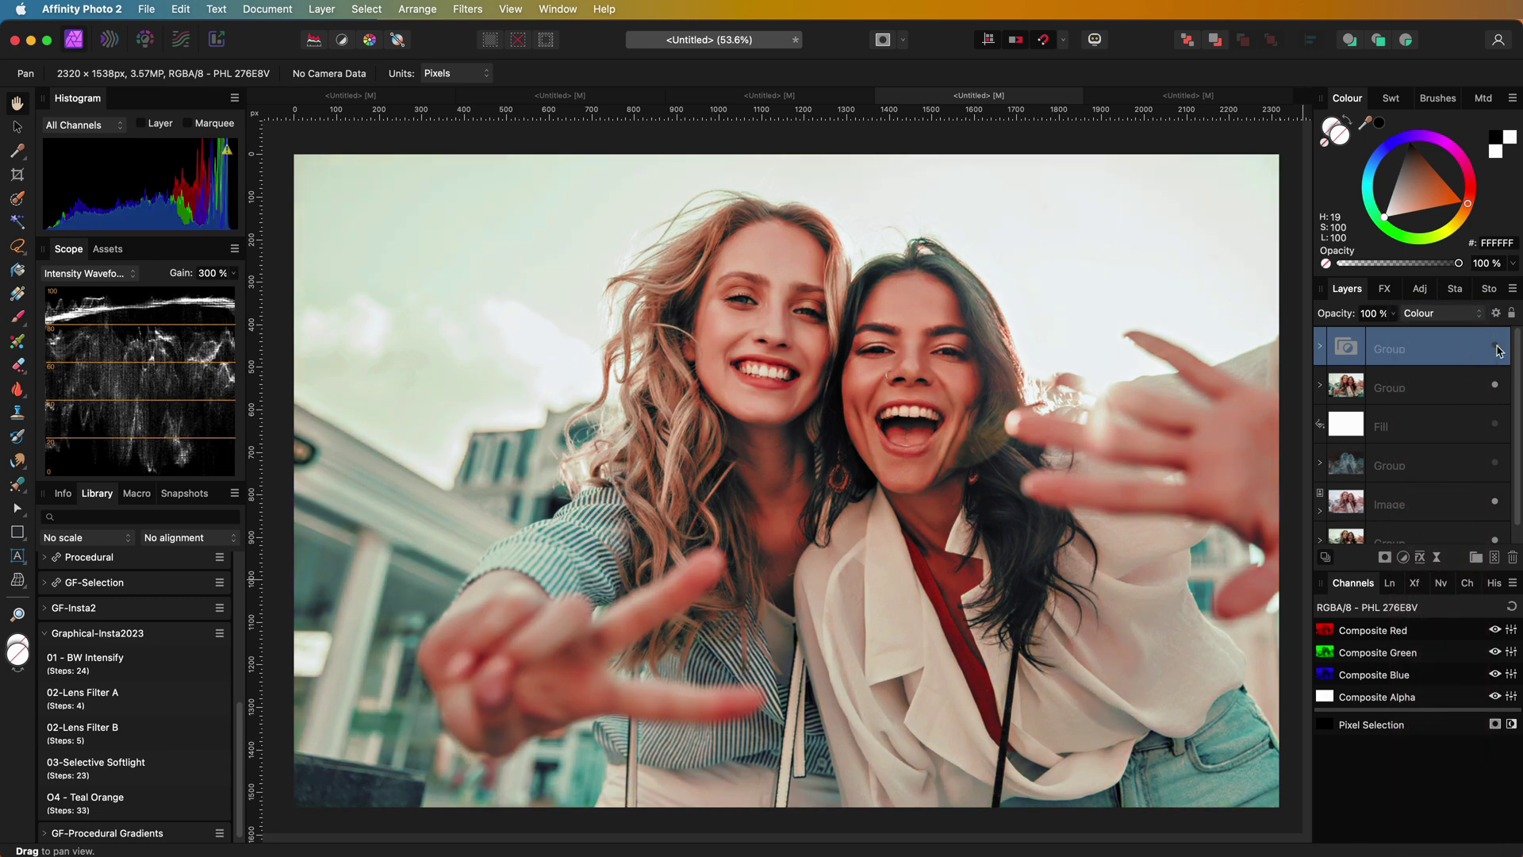